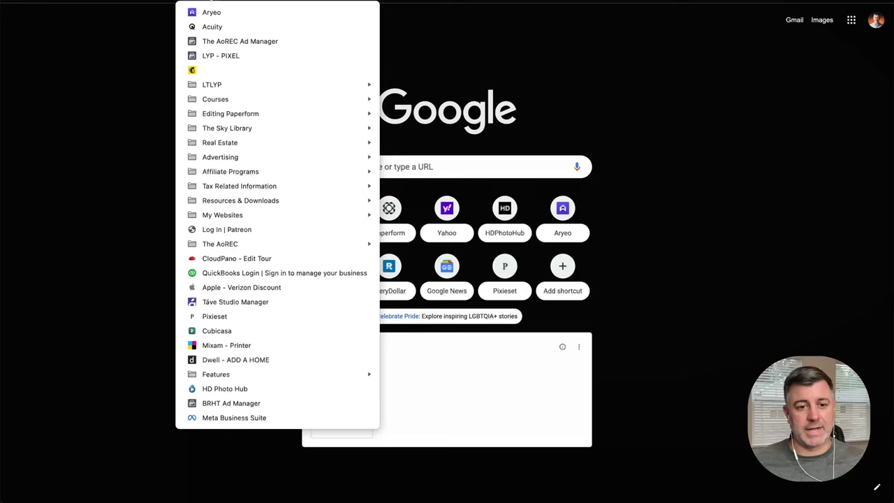
- Open the Soundstripe bookmark from the Resources & Downloads bookmarks folder in Chrome
mouse_move(318, 202)
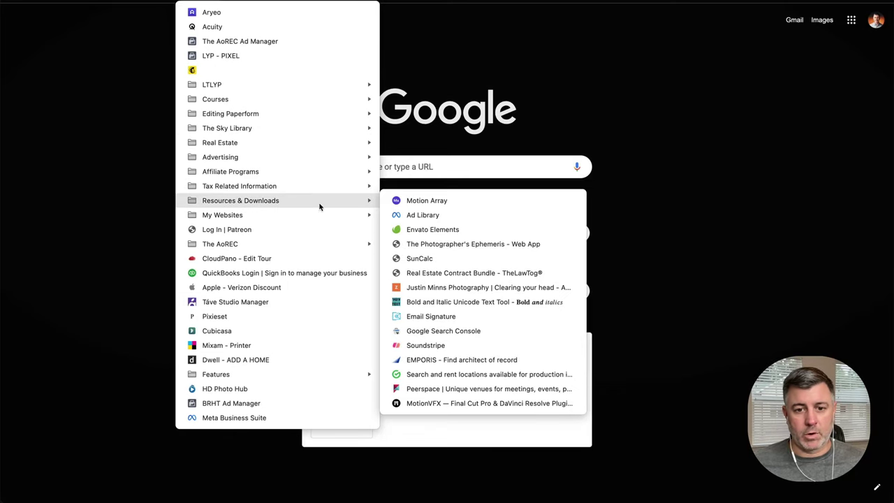
left_click(425, 345)
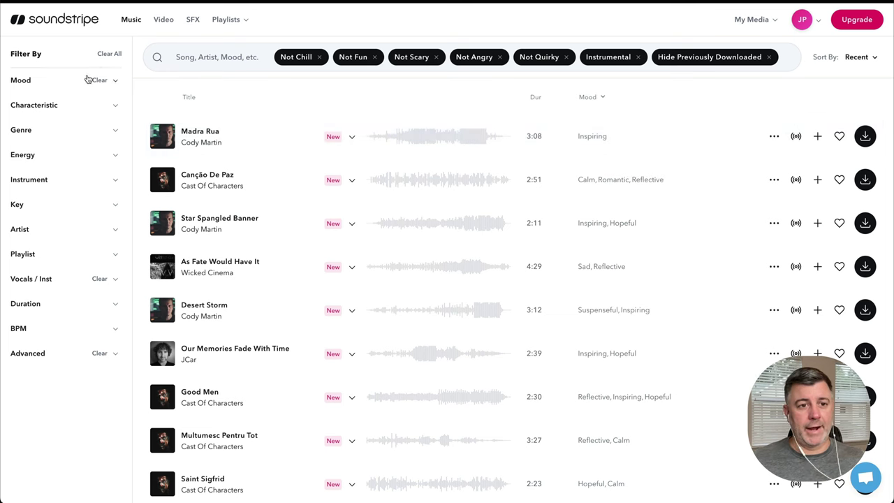
- Clear all search filters and preview the Lemon Drop track
left_click(109, 54)
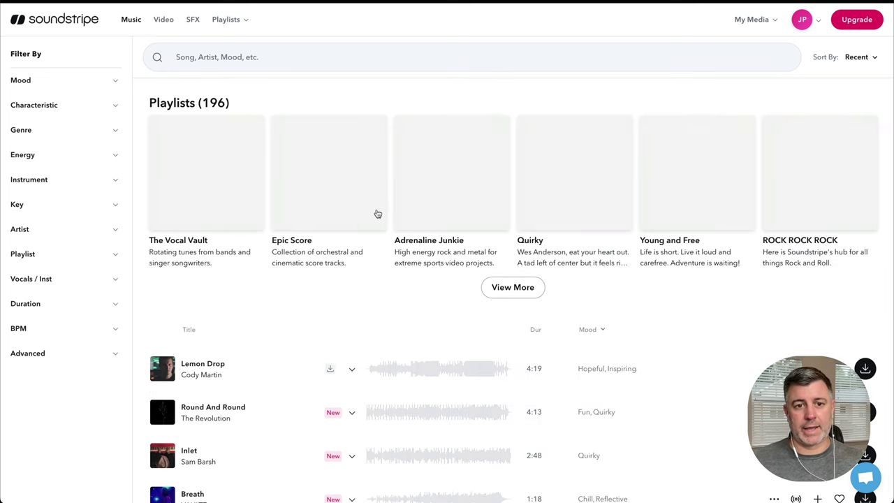
scroll(372, 207, "down", 3)
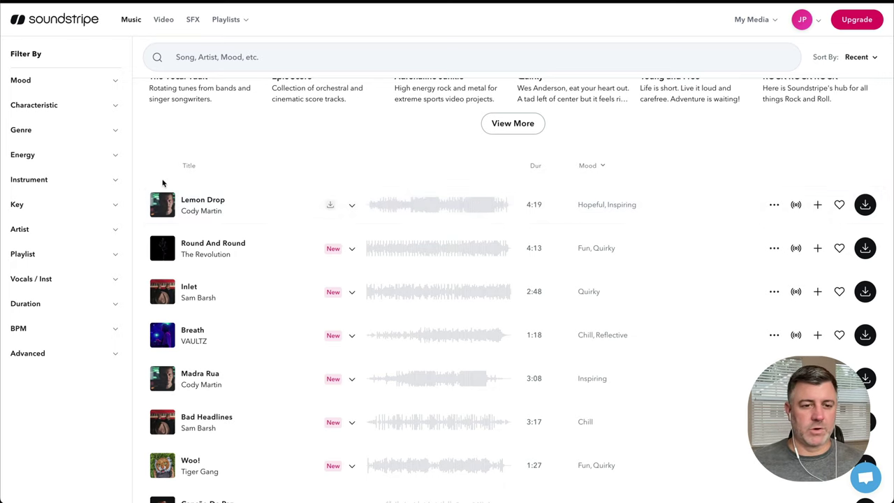
left_click(439, 201)
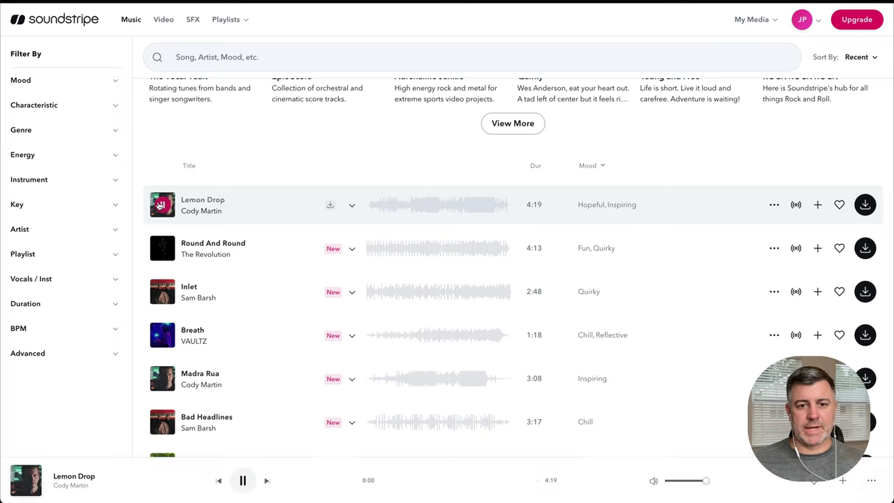
left_click(385, 208)
key("XF86AudioLowerVolume")
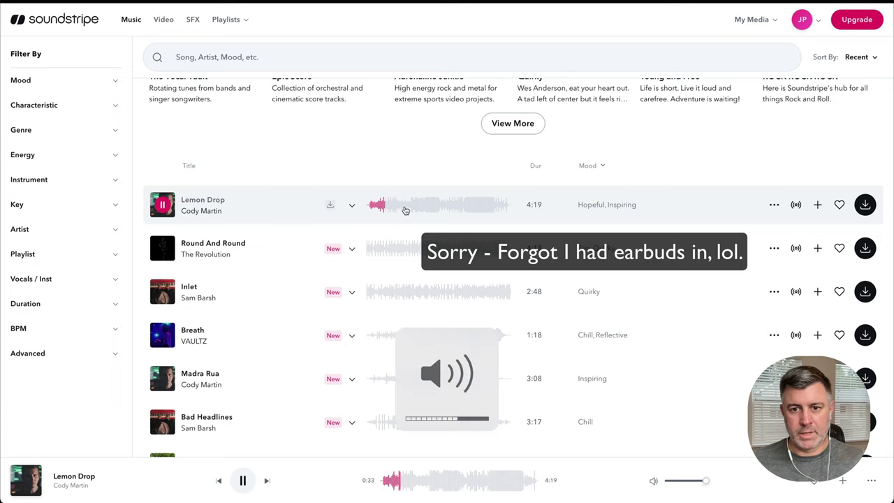
left_click(430, 207)
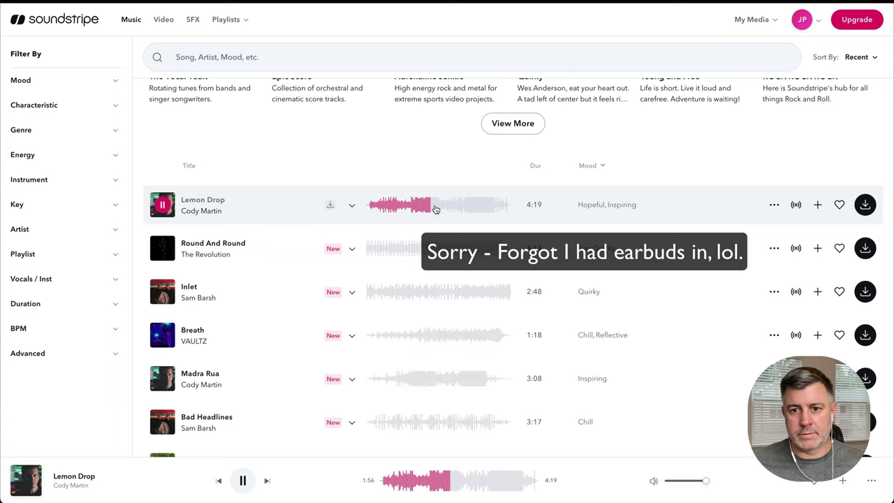
left_click(451, 208)
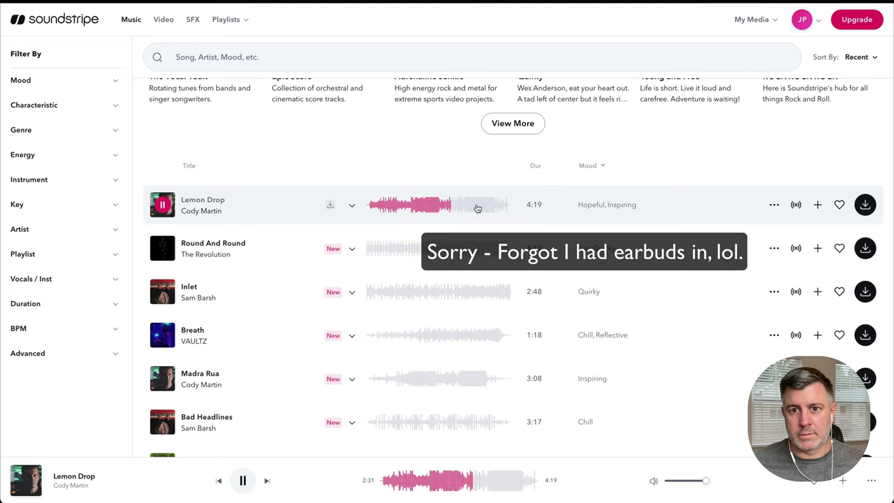
left_click(163, 207)
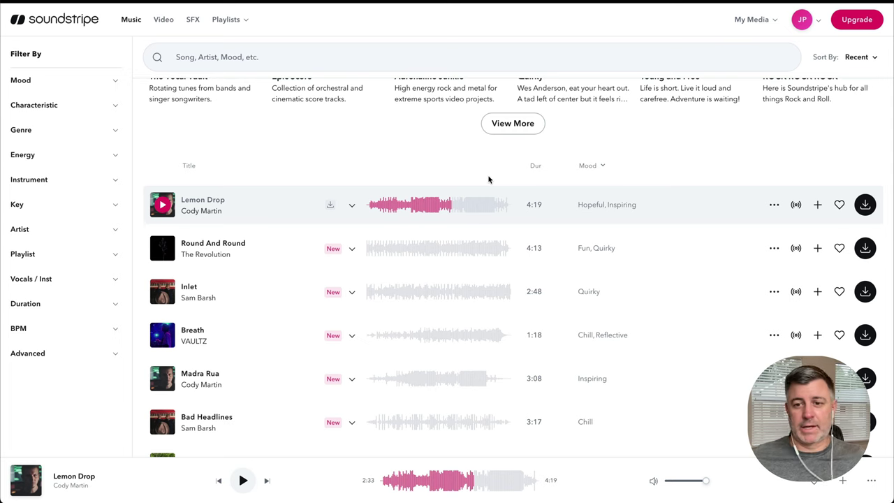
left_click(864, 204)
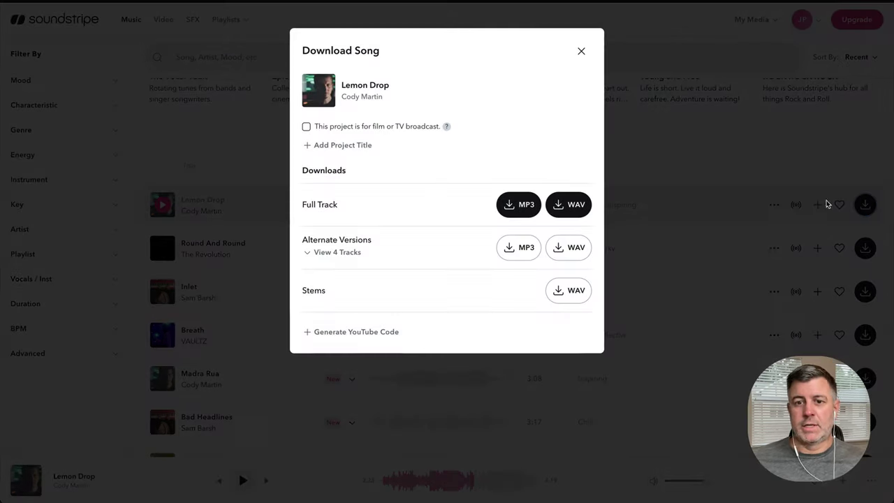
left_click(525, 203)
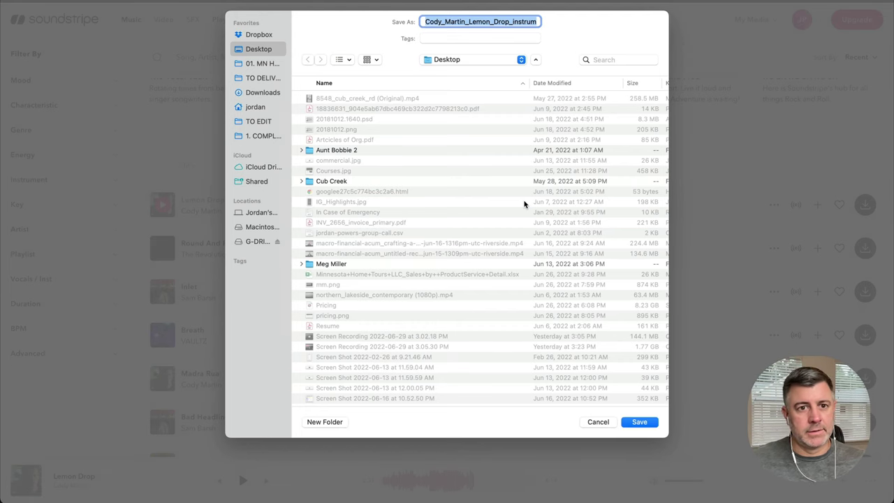
left_click(250, 123)
double_click(314, 99)
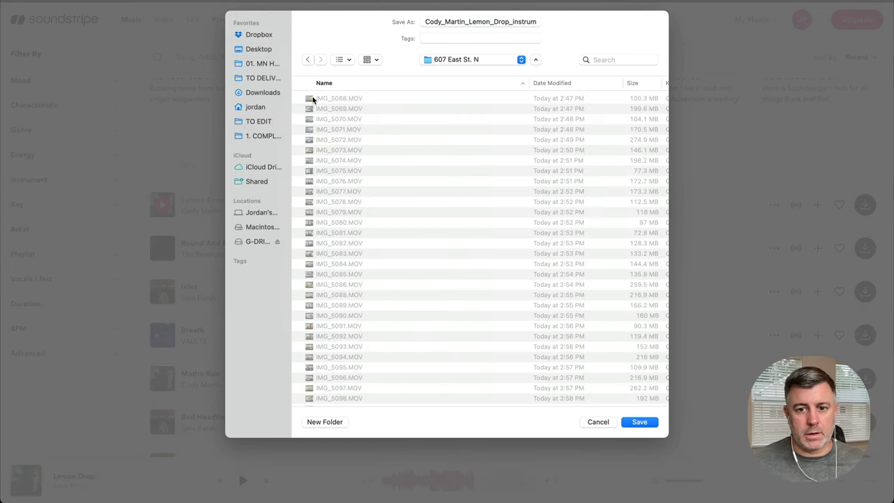
key("Return")
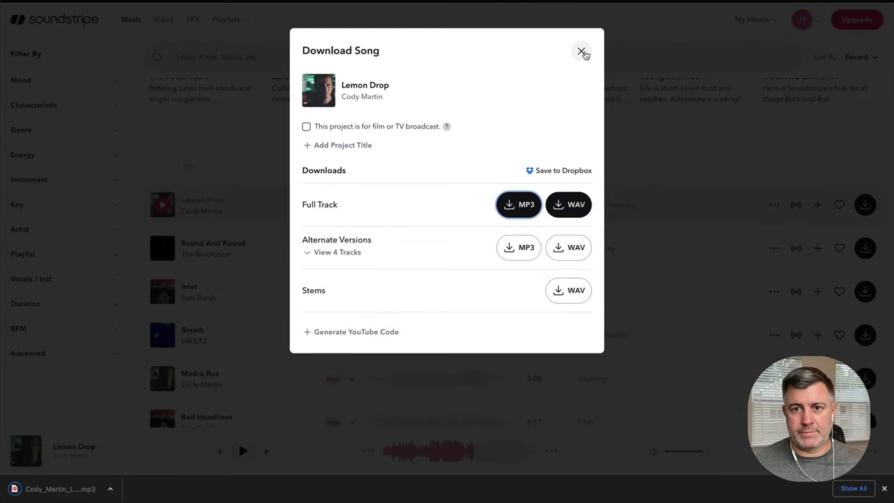
left_click(580, 51)
- Create the new project in DaVinci Resolve and go to the Edit page
mouse_move(419, 492)
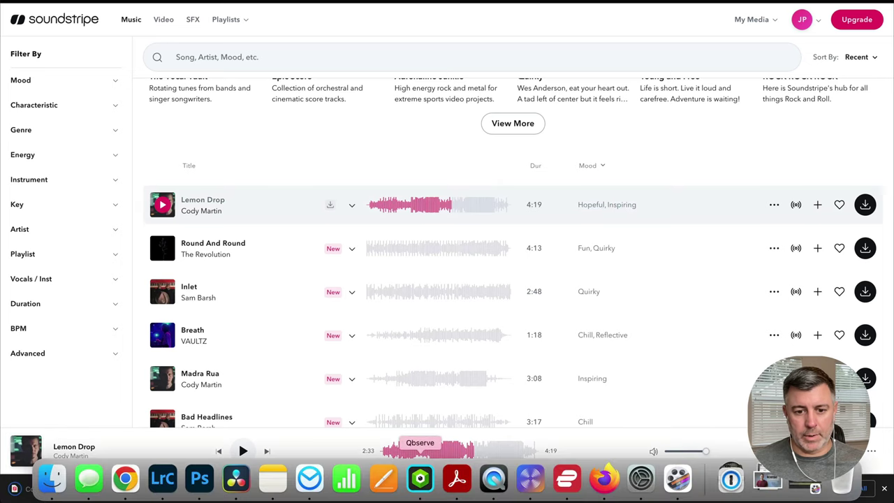
left_click(236, 480)
key("Return")
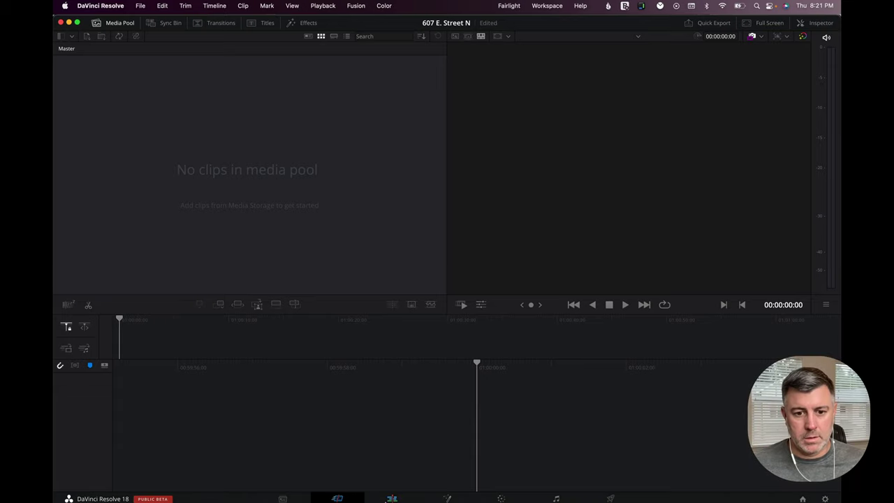
left_click(392, 499)
mouse_move(231, 488)
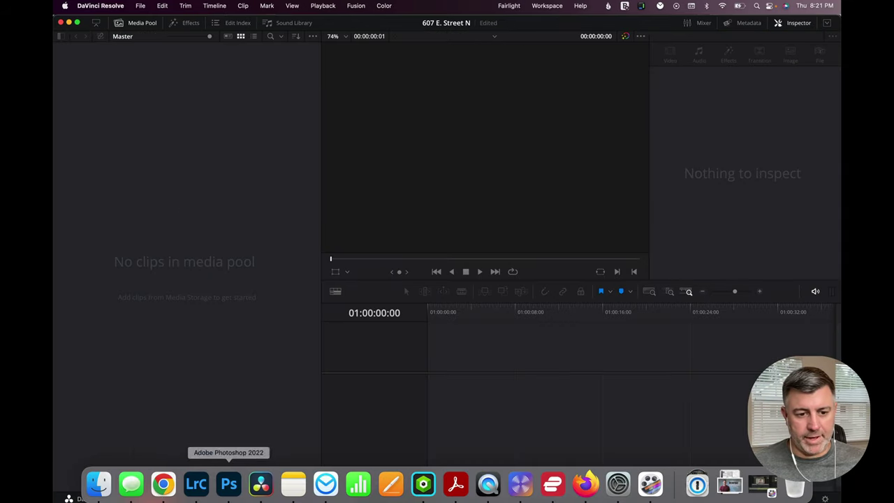
right_click(140, 489)
left_click(98, 484)
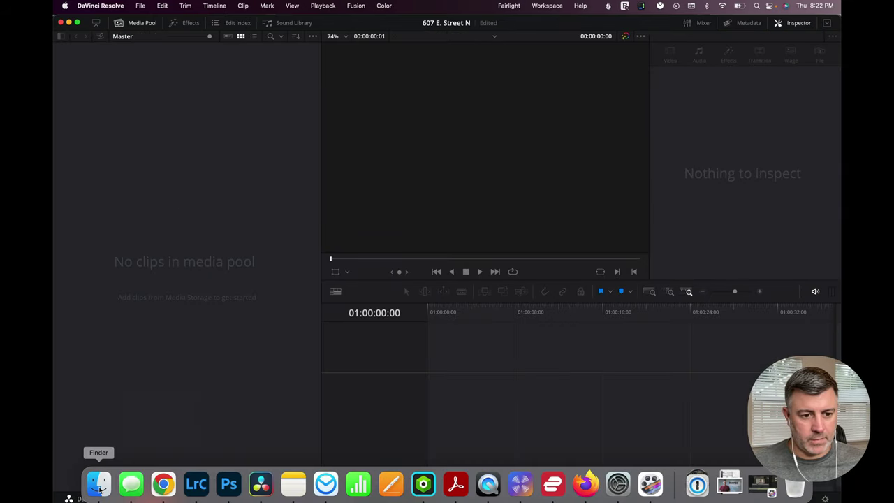
left_click(98, 484)
left_click_drag(311, 265, 147, 105)
left_click(464, 296)
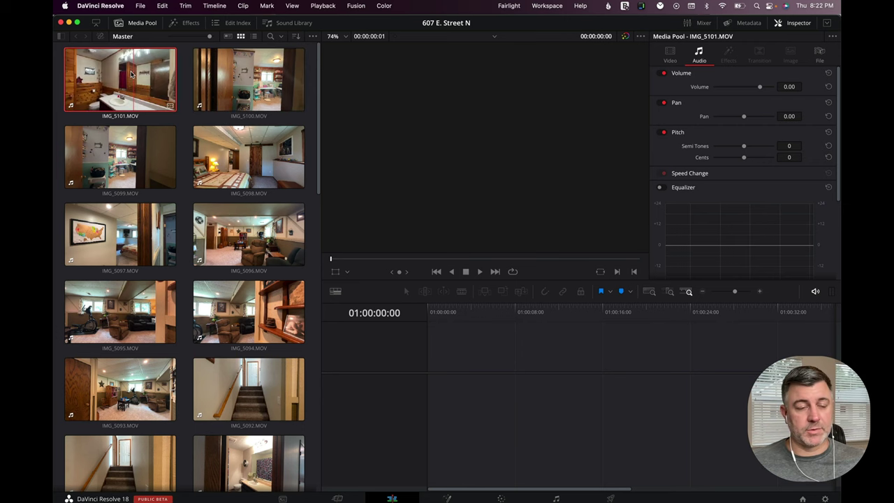
scroll(125, 83, "down", 15)
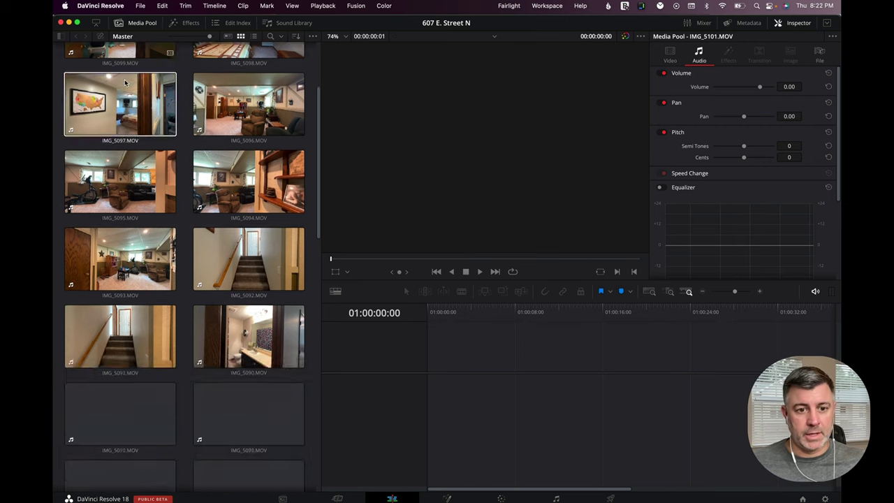
key("super+a")
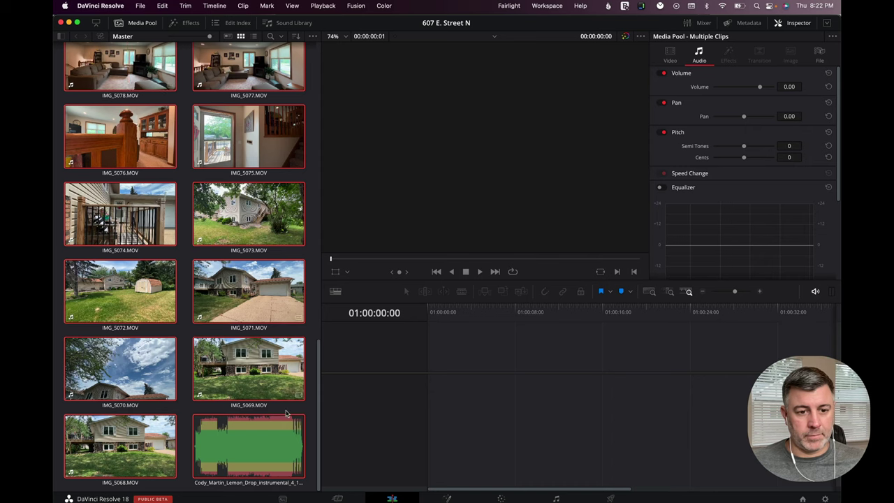
- Change the frame rate in Clip Attributes for all selected media pool clips
right_click(259, 380)
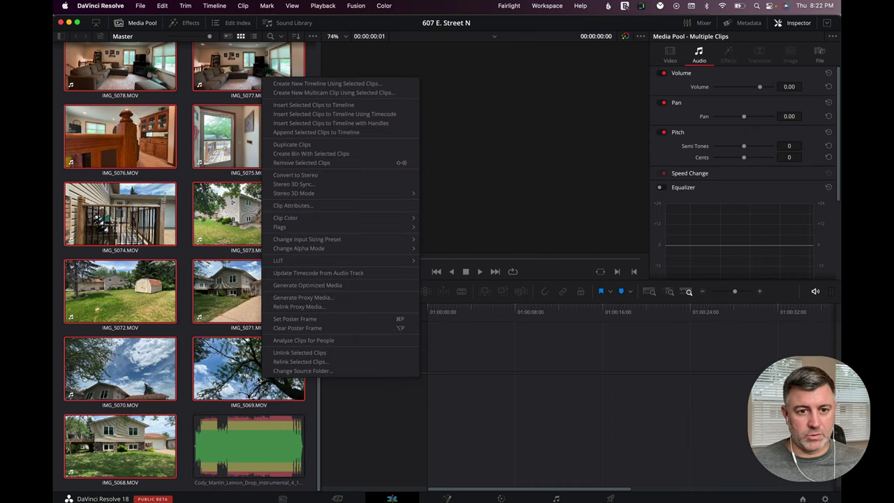
left_click(293, 206)
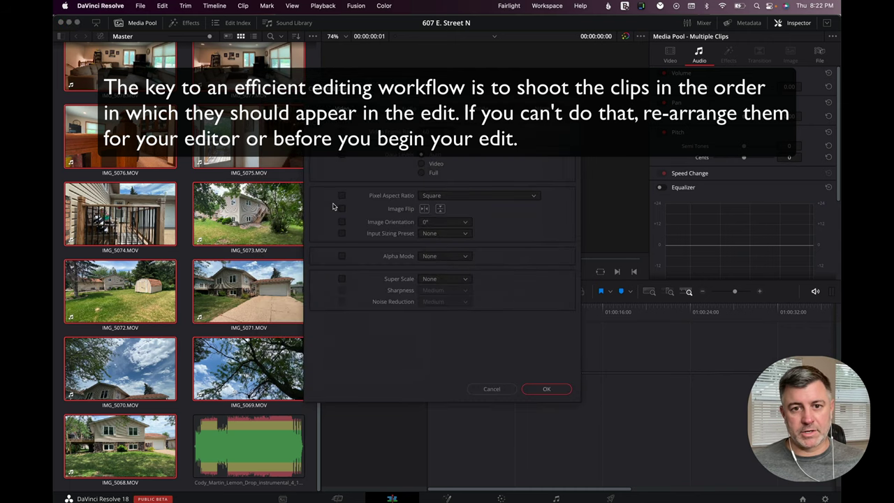
left_click(446, 144)
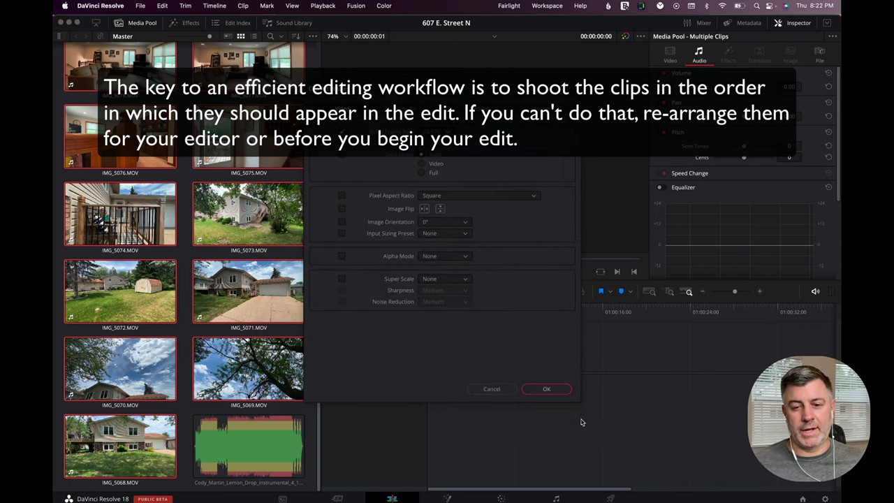
left_click(546, 389)
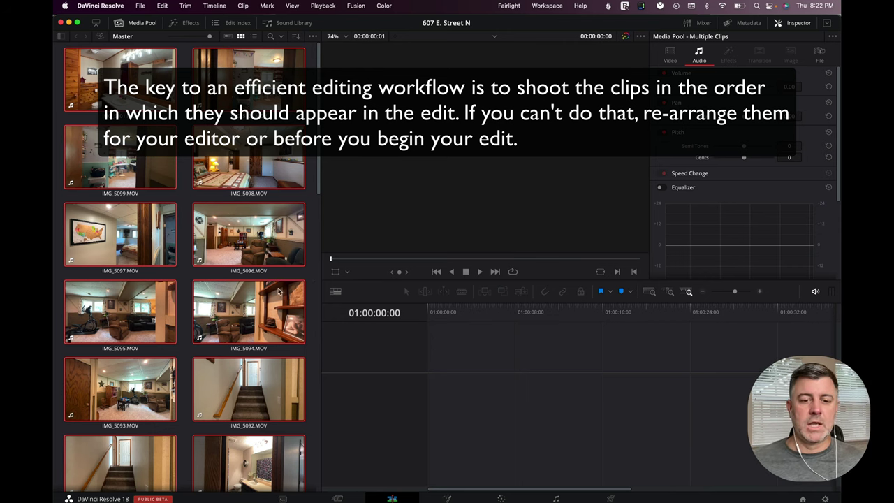
scroll(253, 343, "down", 10)
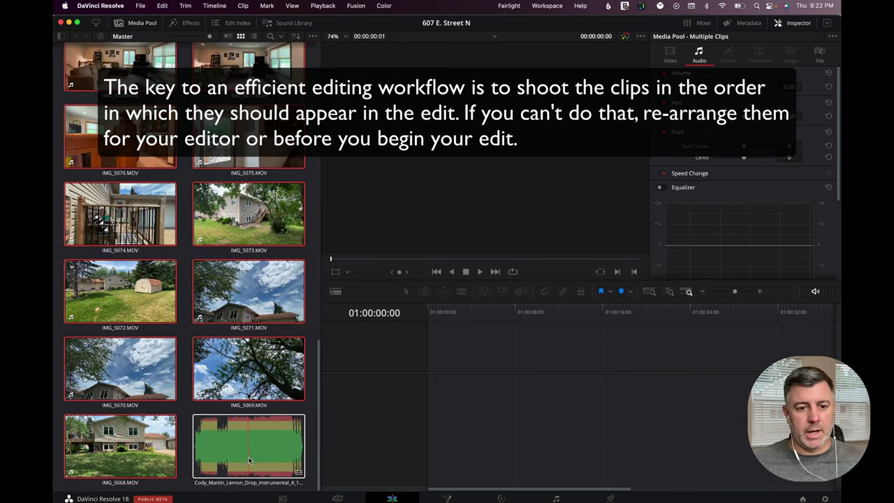
- Drag the Cody_Martin Lemon Drop MP3 onto Audio 1 to create Timeline 1, trimming its start
left_click_drag(248, 459, 426, 401)
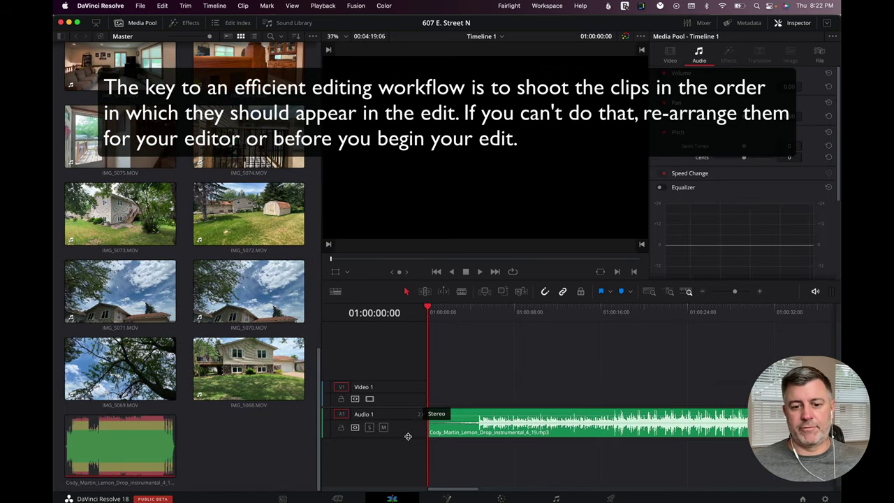
left_click_drag(429, 434, 374, 439)
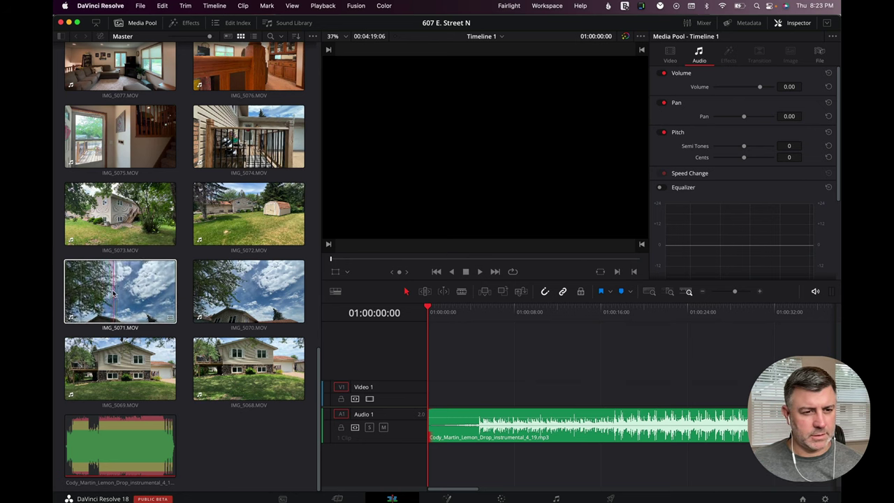
- Add IMG_5071 to the start of Video 1 and reverse it to -100% speed
left_click_drag(104, 295, 475, 391)
key("space")
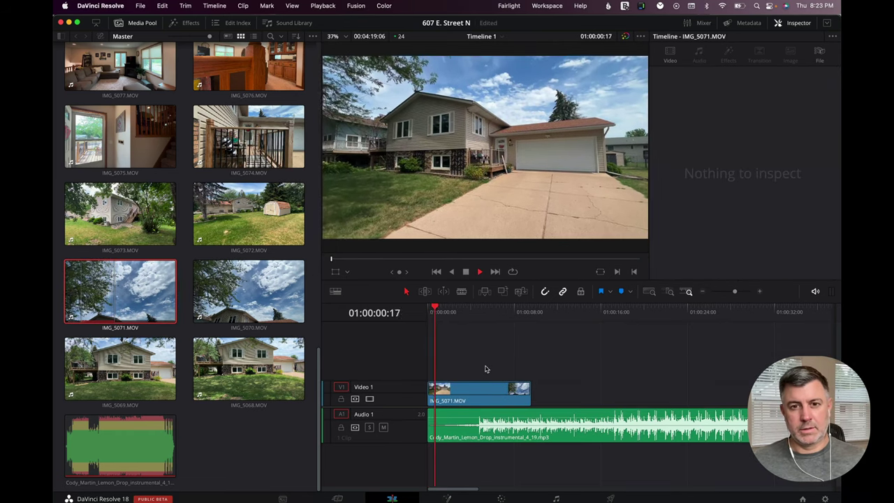
left_click(484, 391)
key("super+r")
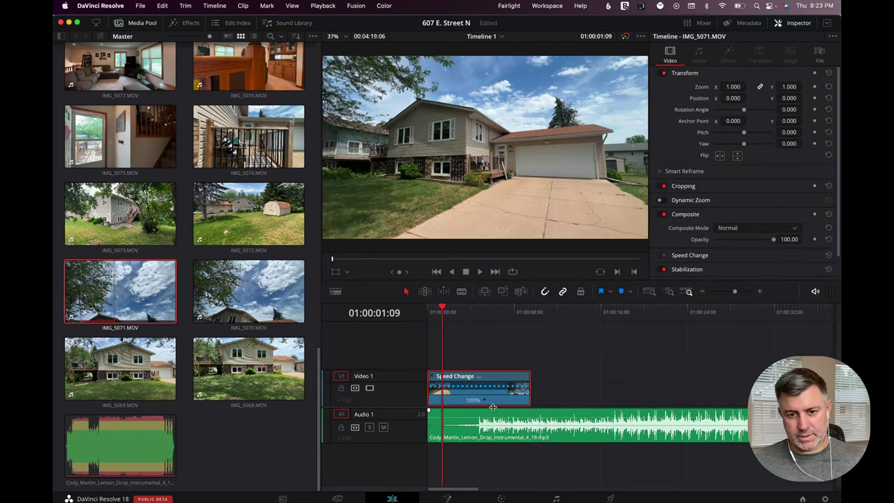
left_click(487, 400)
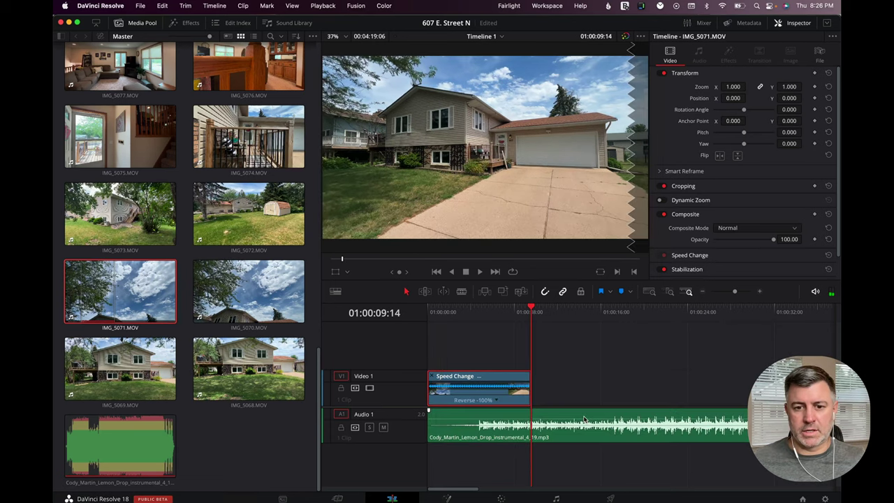
- Trim the sky clip to end at 01:00:10:23 and trim the music's opening
left_click_drag(532, 393, 566, 383)
key("space")
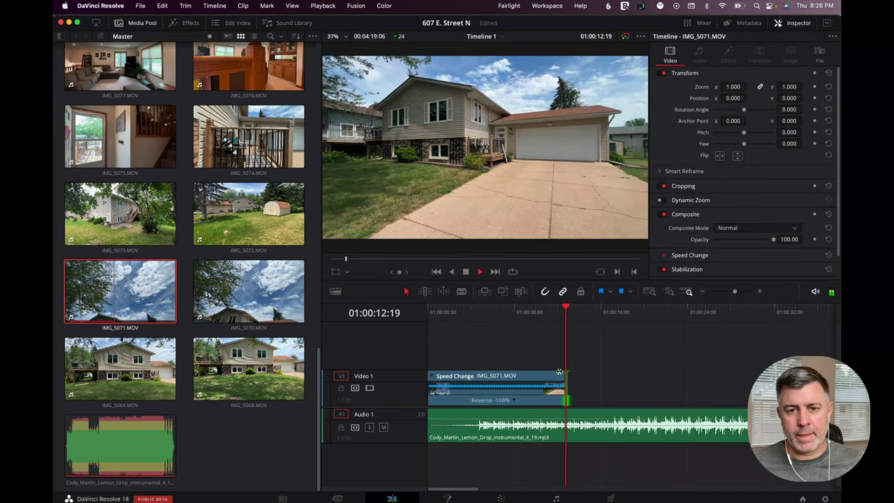
left_click(564, 376)
left_click_drag(561, 396, 553, 397)
left_click_drag(482, 319, 430, 314)
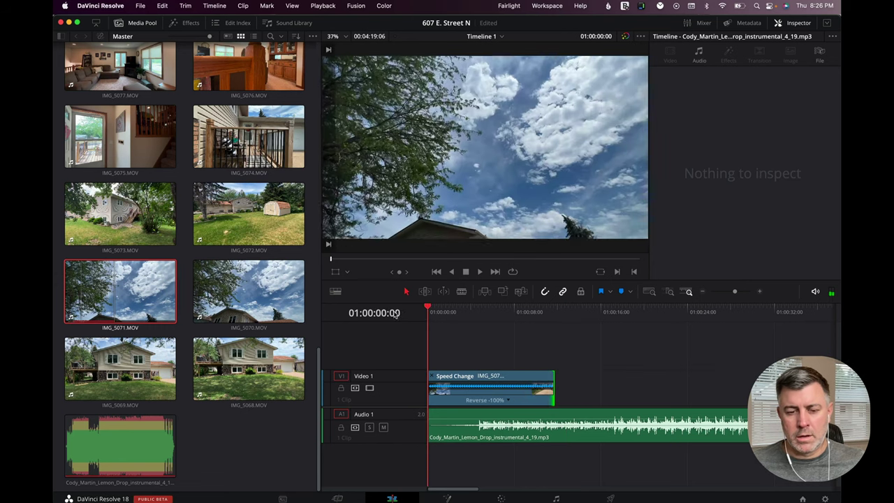
key("space")
key("space")
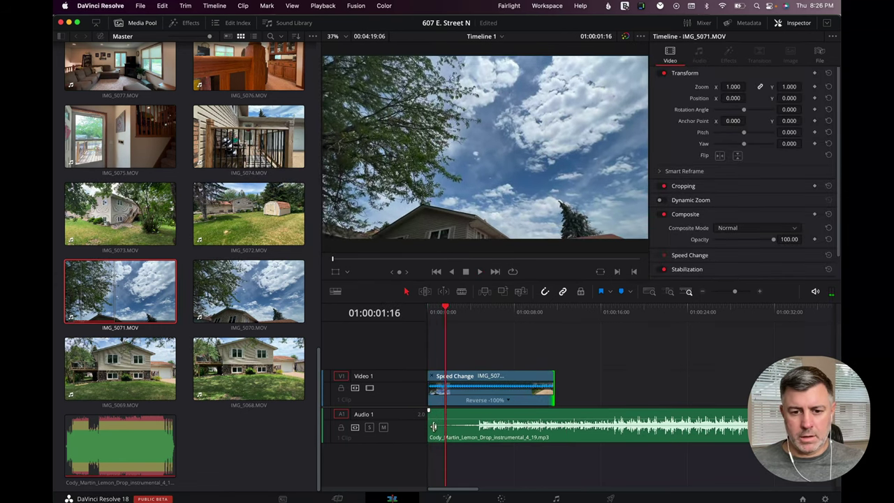
left_click_drag(459, 433, 437, 411)
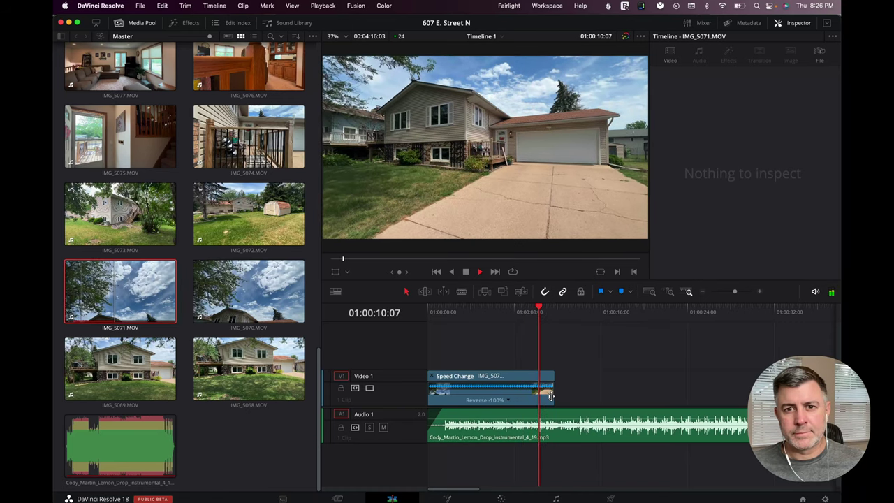
key("space")
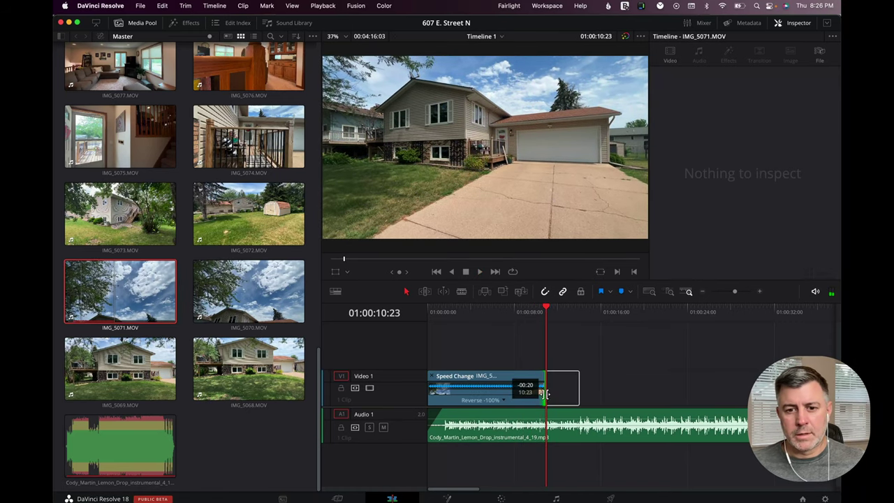
left_click_drag(545, 394, 545, 401)
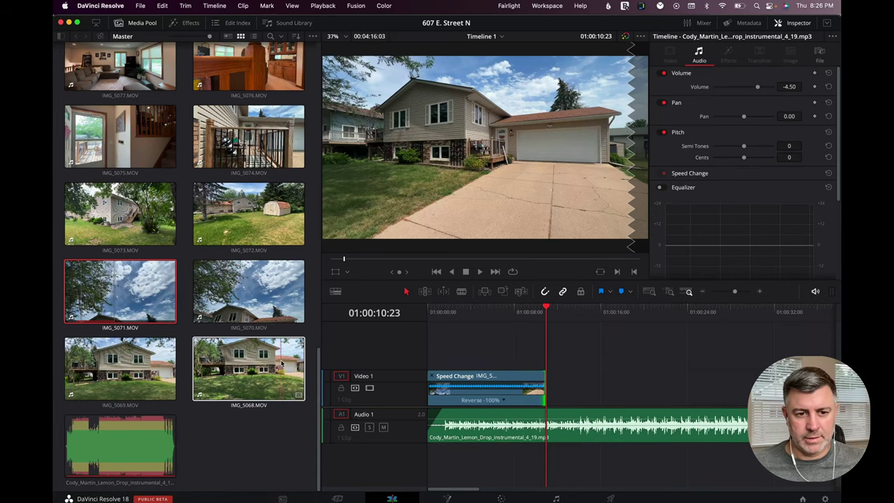
scroll(149, 358, "up", 3)
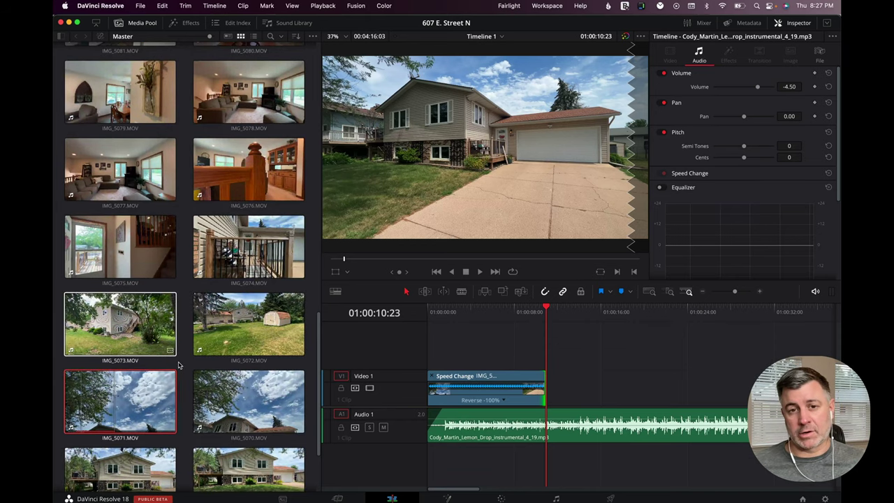
scroll(180, 357, "up", 10)
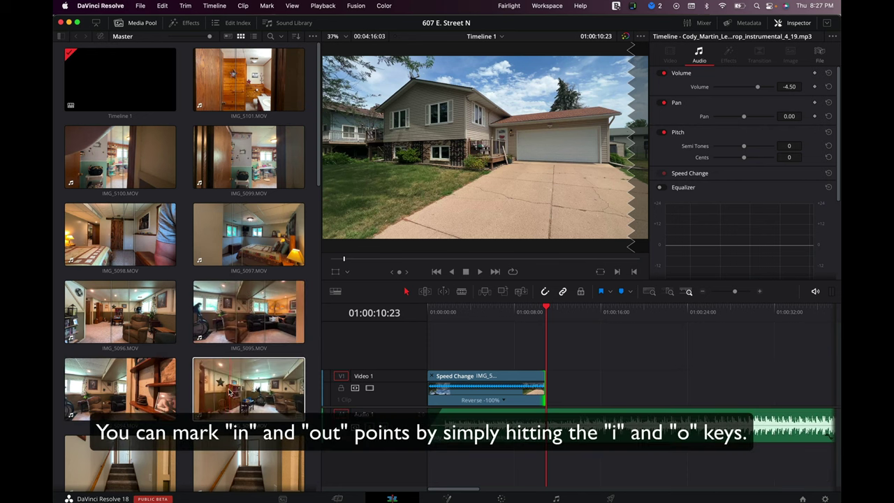
- Preview IMG_5094 and IMG_5088, then delete IMG_5080 from the media pool
left_click(120, 389)
scroll(181, 280, "down", 5)
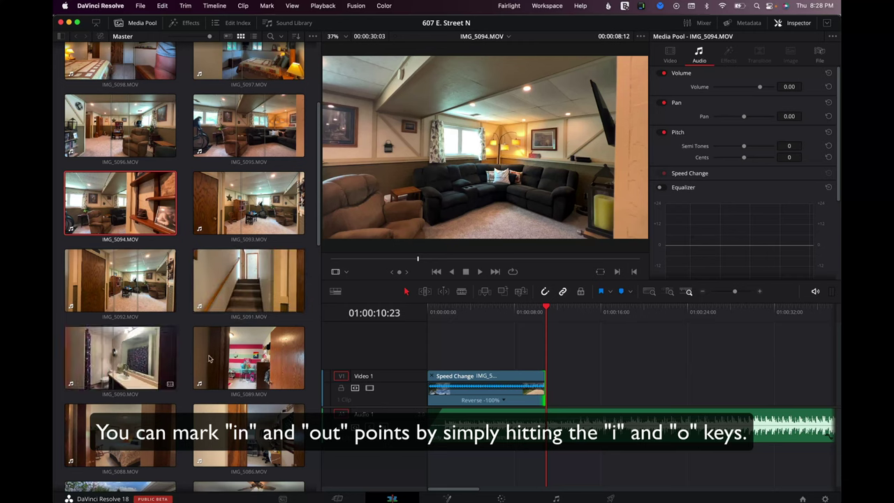
left_click(120, 433)
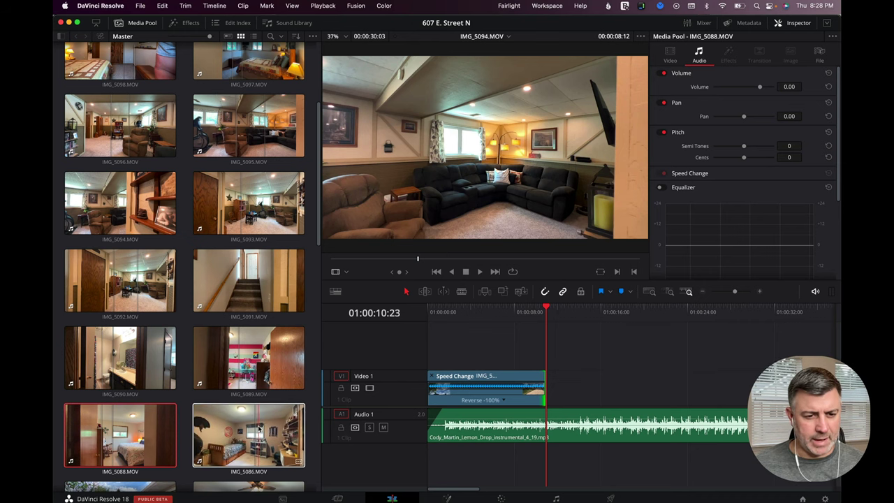
scroll(265, 425, "down", 3)
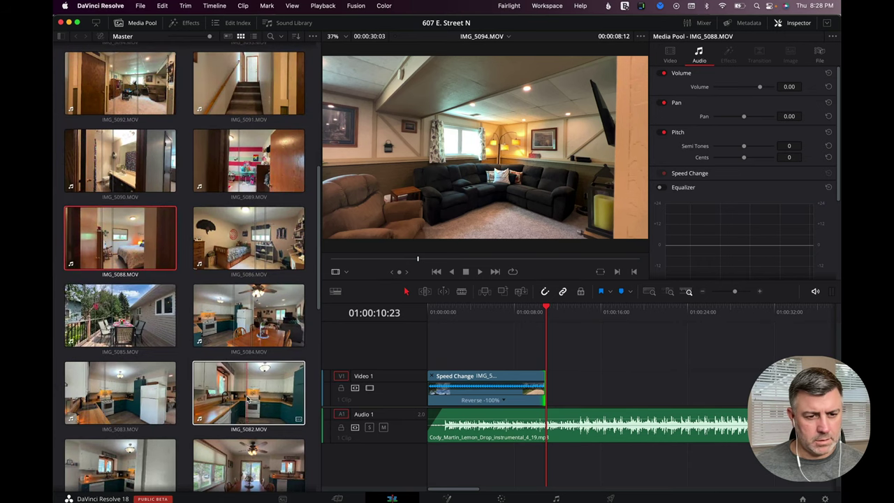
scroll(85, 398, "down", 3)
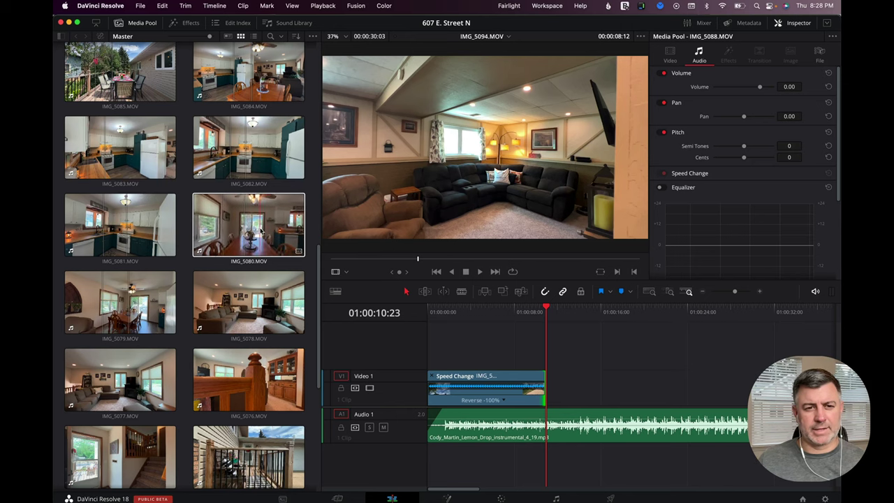
left_click(264, 231)
key("BackSpace")
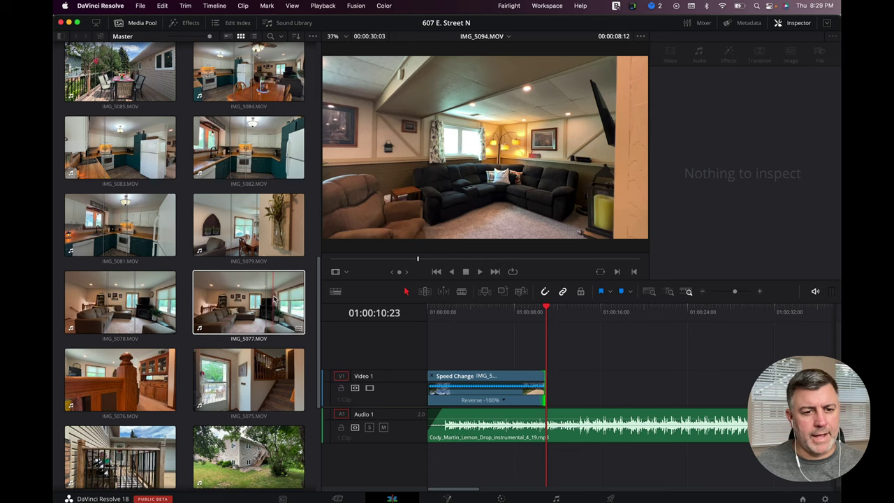
- Delete IMG_5078 from the media pool and play Timeline 1 from the start
left_click(148, 305)
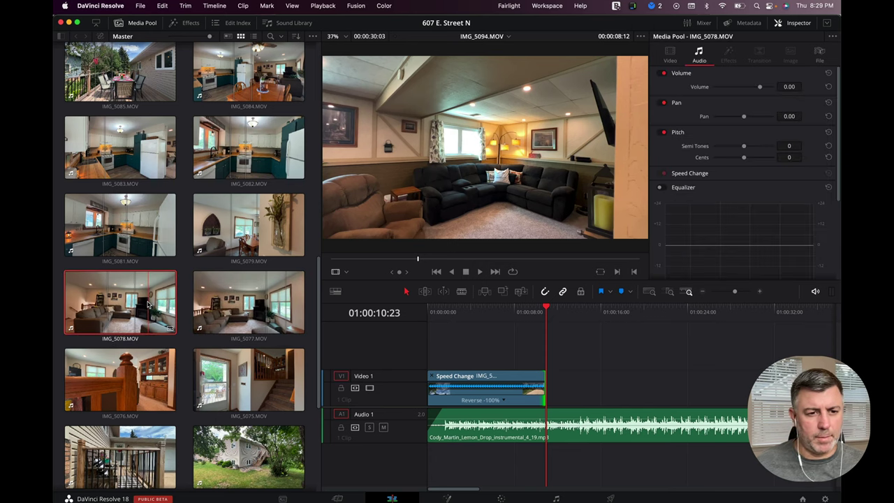
key("BackSpace")
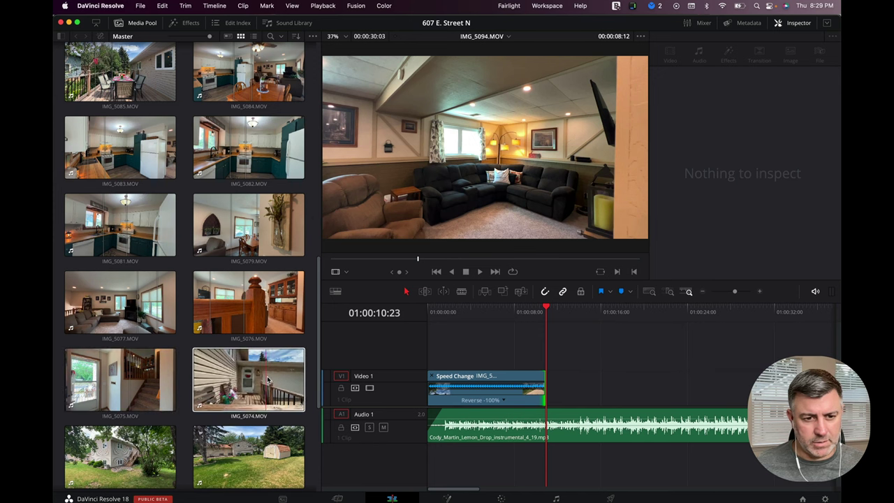
scroll(233, 379, "down", 2)
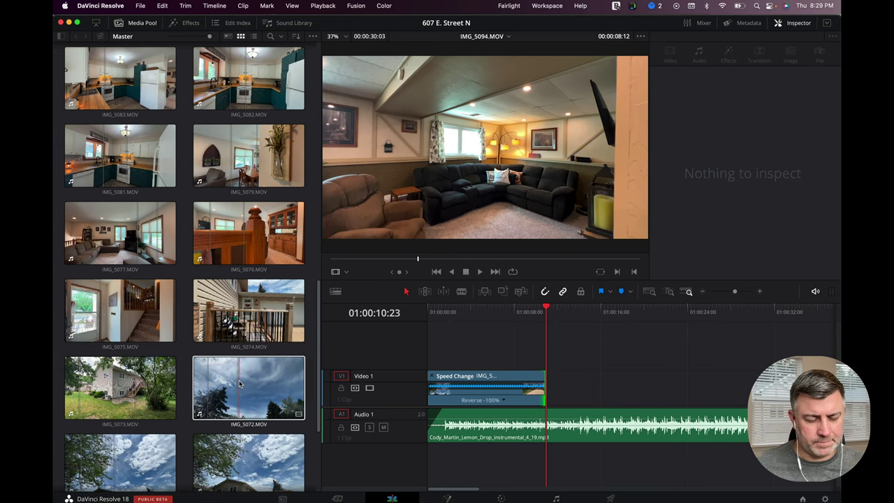
scroll(240, 383, "down", 4)
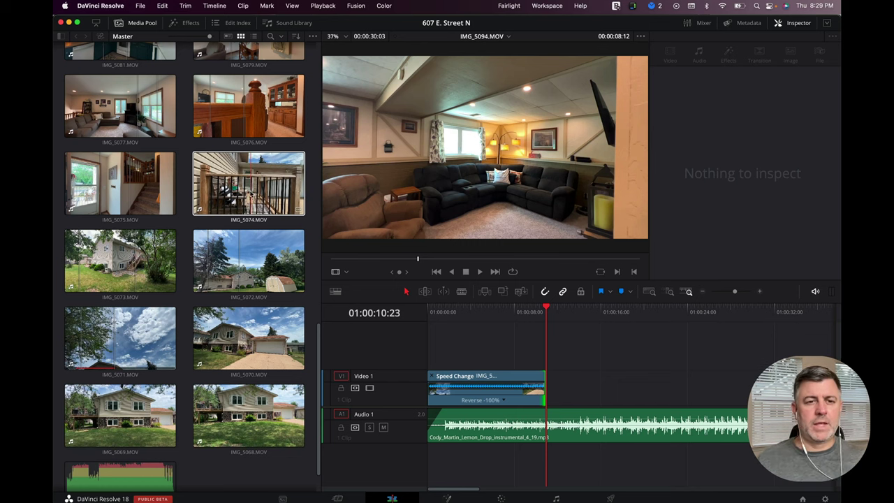
key("Home")
key("space")
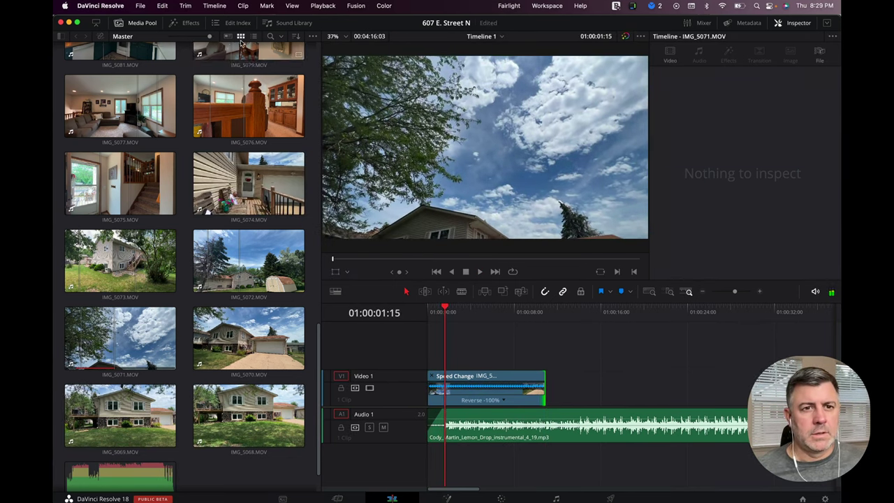
- Place IMG_5075 after the reversed sky clip on Video 1 and trim its end to about 00:14:01
left_click(312, 37)
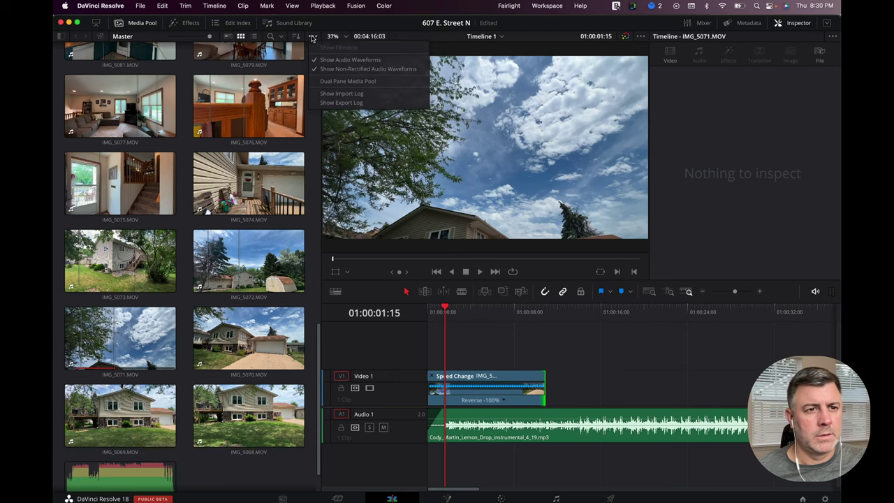
left_click(312, 37)
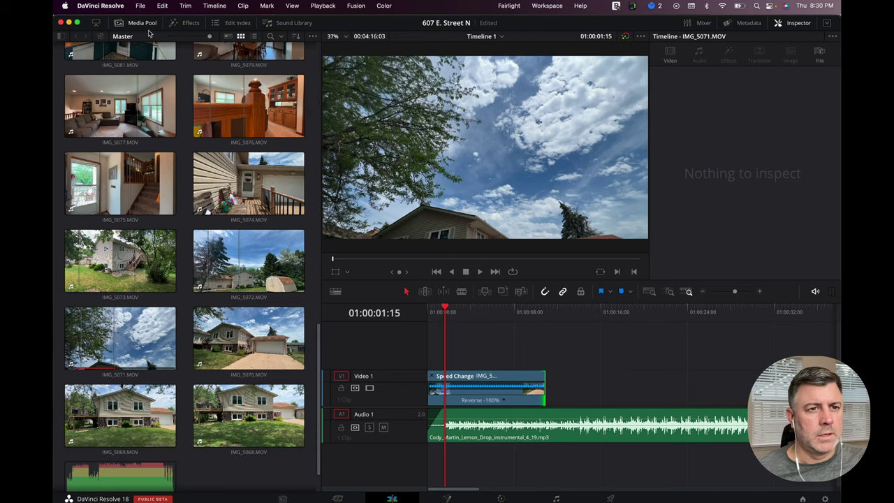
left_click(254, 37)
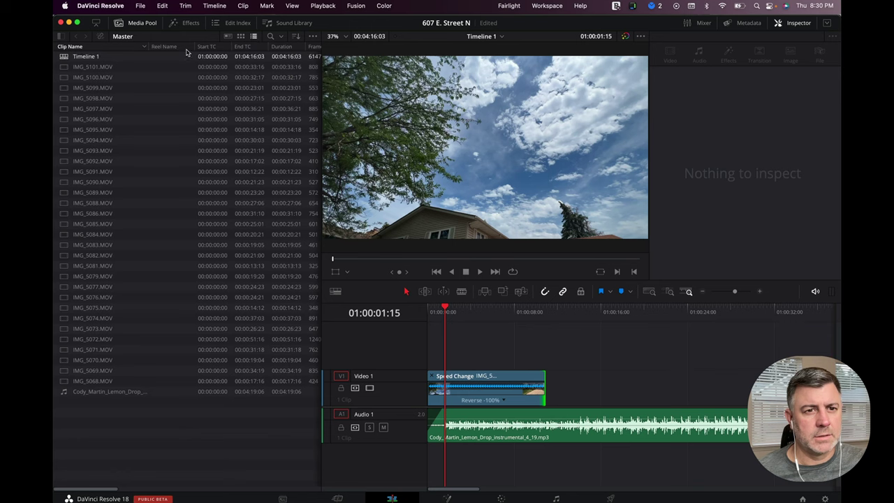
left_click(241, 37)
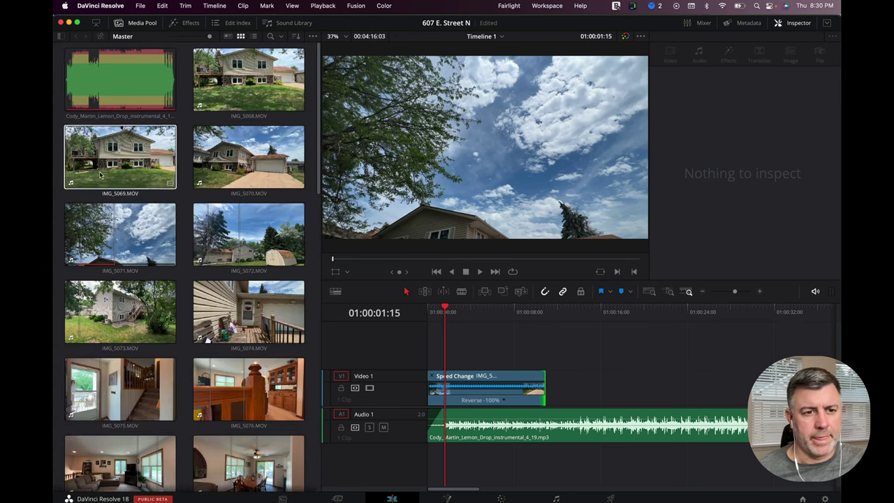
scroll(129, 268, "down", 3)
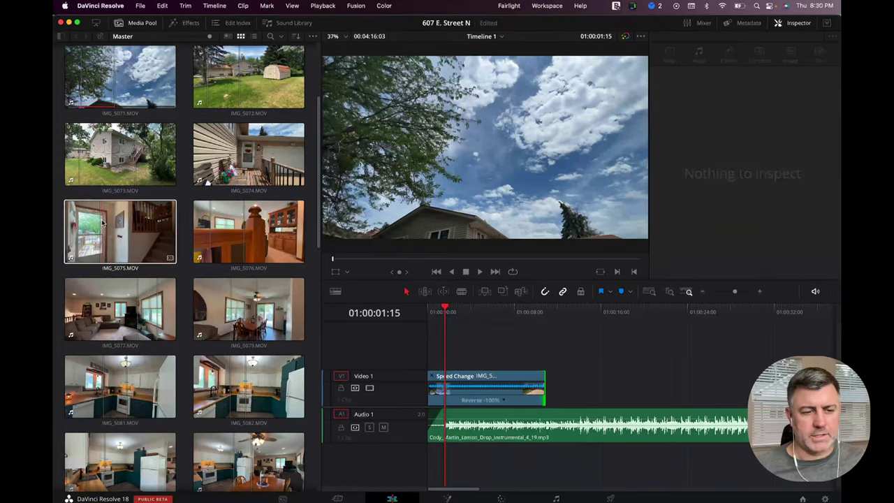
left_click_drag(129, 265, 547, 391)
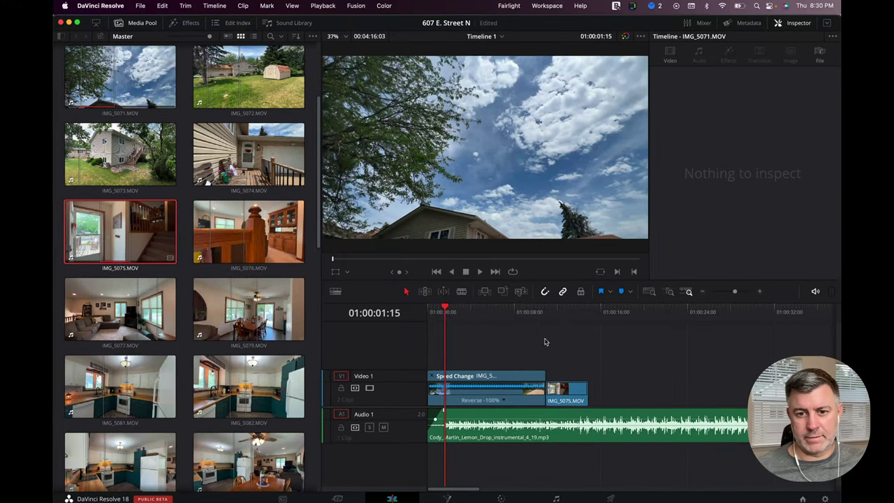
left_click(535, 311)
key("space")
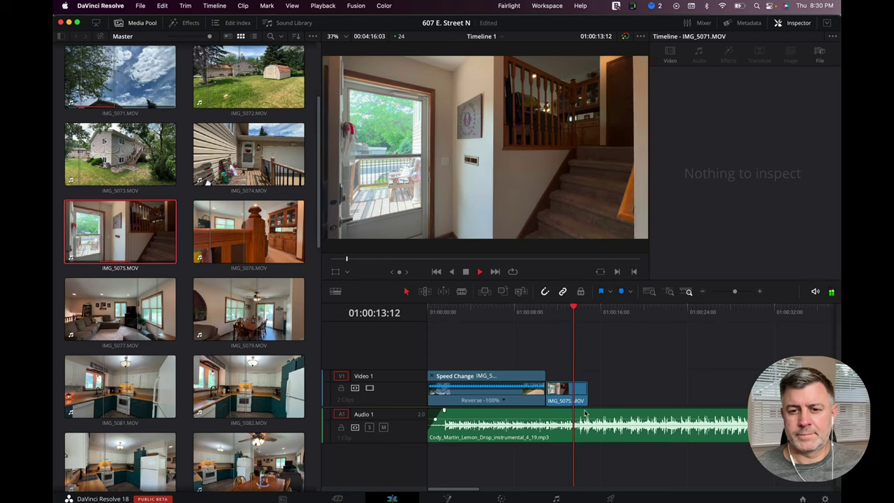
left_click_drag(583, 392, 578, 391)
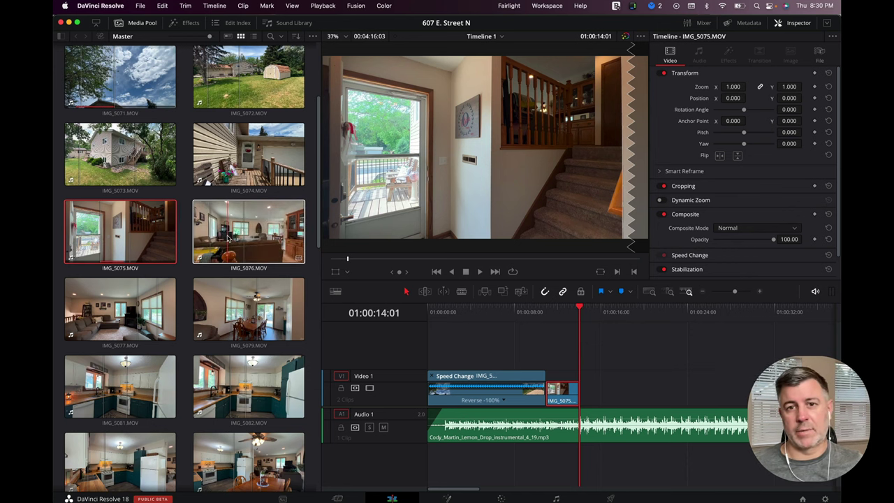
- Add IMG_5076 after IMG_5075 and speed it up to 118%
left_click_drag(229, 238, 574, 408)
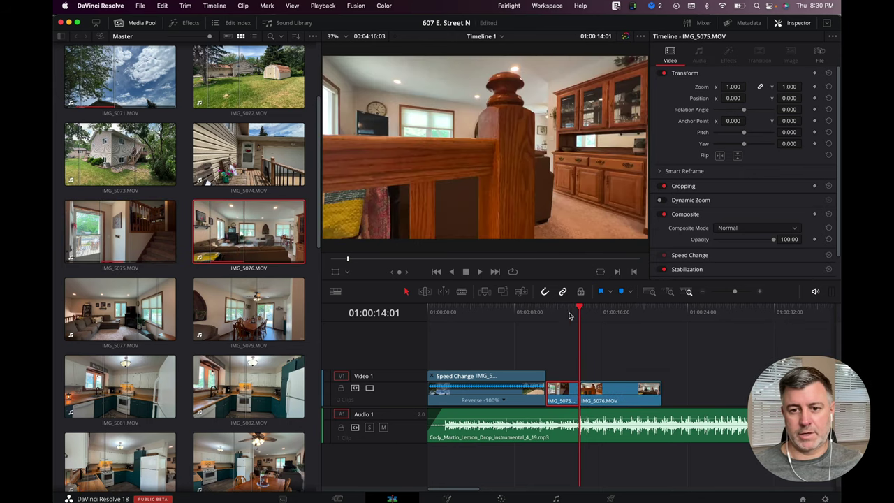
left_click(569, 312)
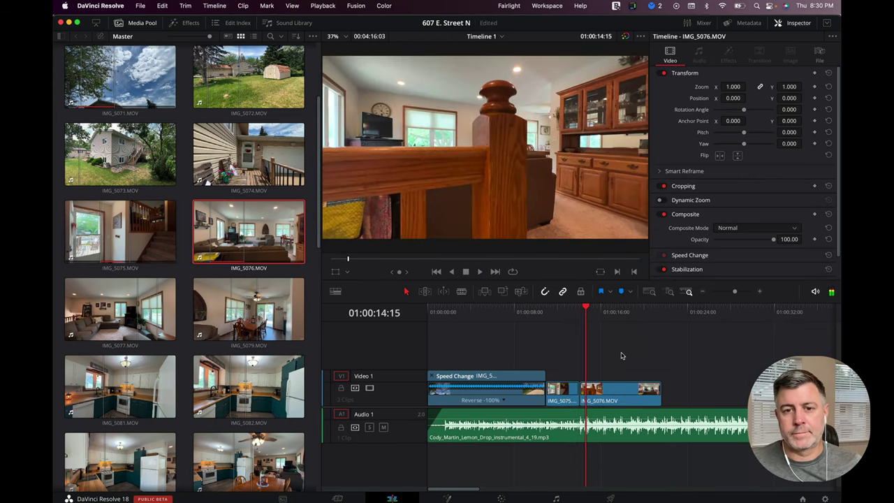
key("space")
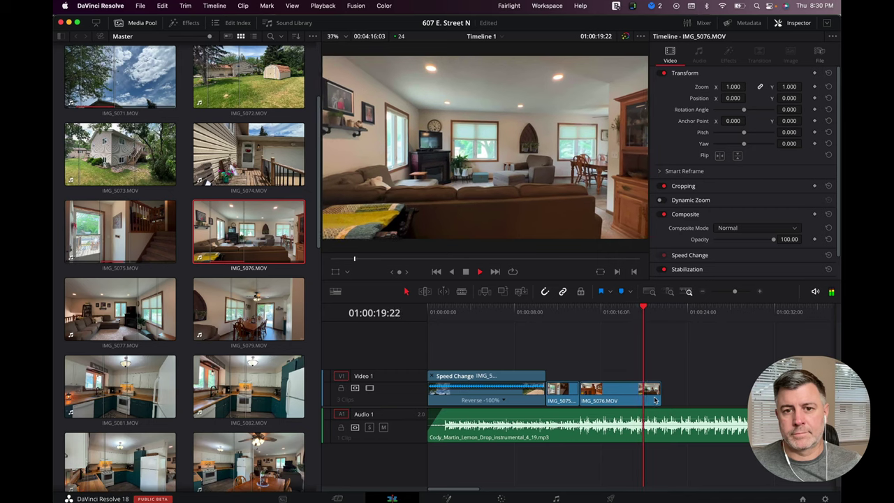
key("space")
key("Right")
key("Right")
key("Right")
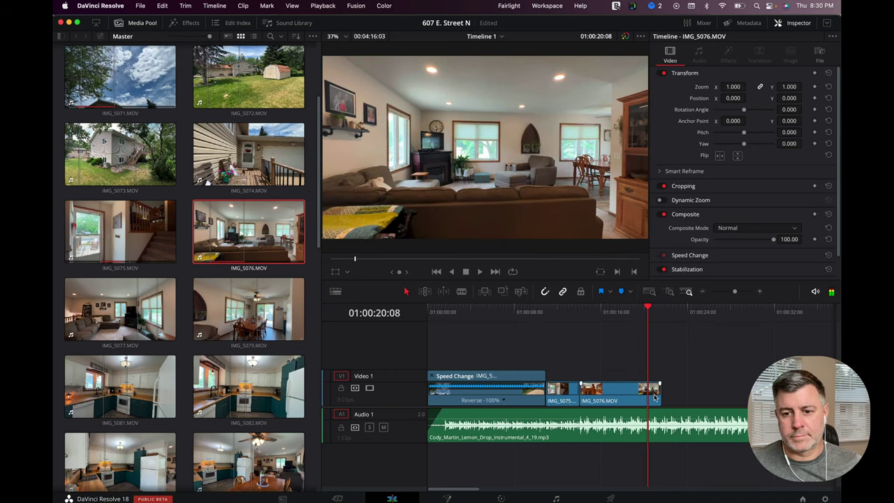
left_click(653, 397)
key("ctrl+r")
left_click_drag(659, 375, 651, 371)
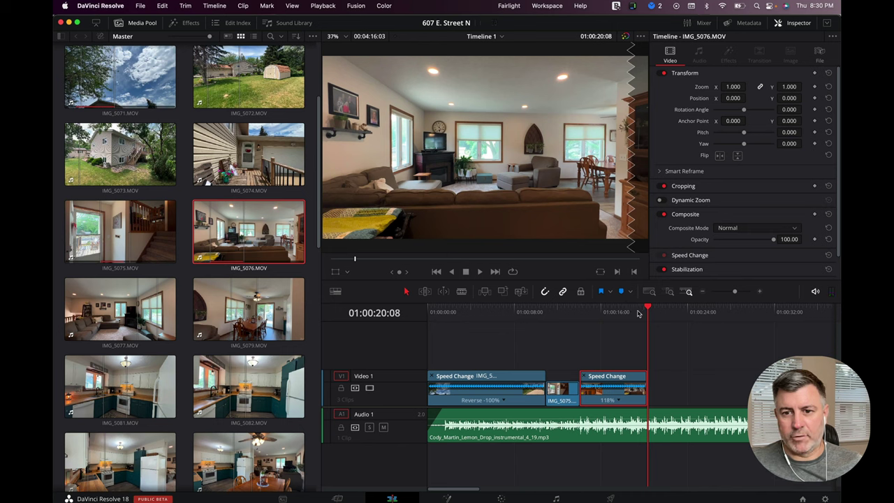
- Set IMG_5076's Transform to Zoom 1.13, Yaw -0.07 and Position Y 24
left_click_drag(734, 87, 734, 87)
left_click_drag(789, 143, 803, 131)
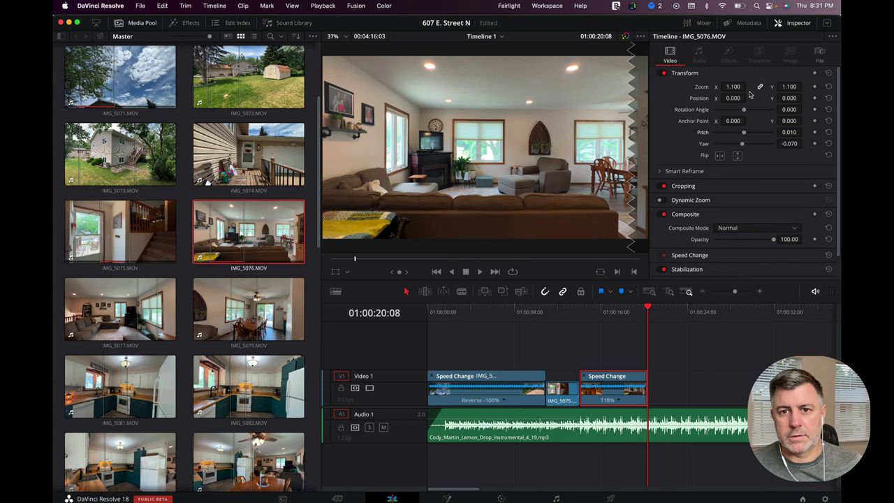
left_click_drag(724, 86, 731, 87)
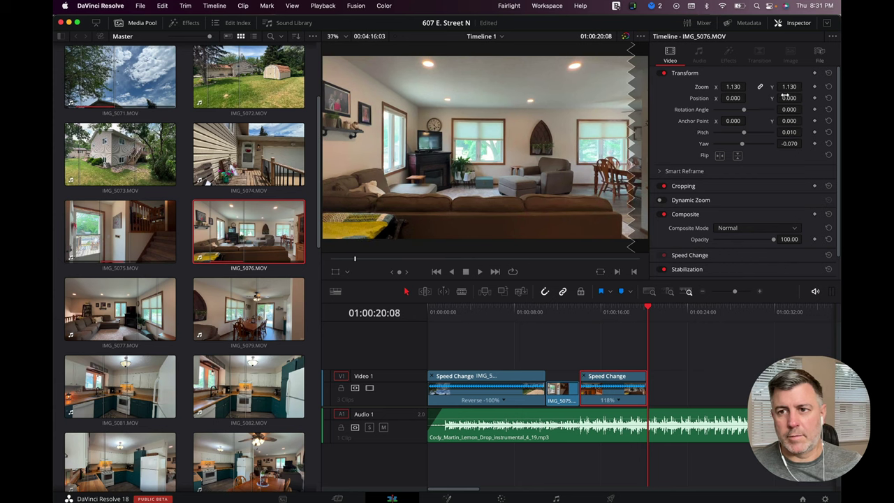
left_click_drag(785, 96, 785, 98)
- Play back the reframed IMG_5076 clip and expand its Stabilization settings
left_click(580, 313)
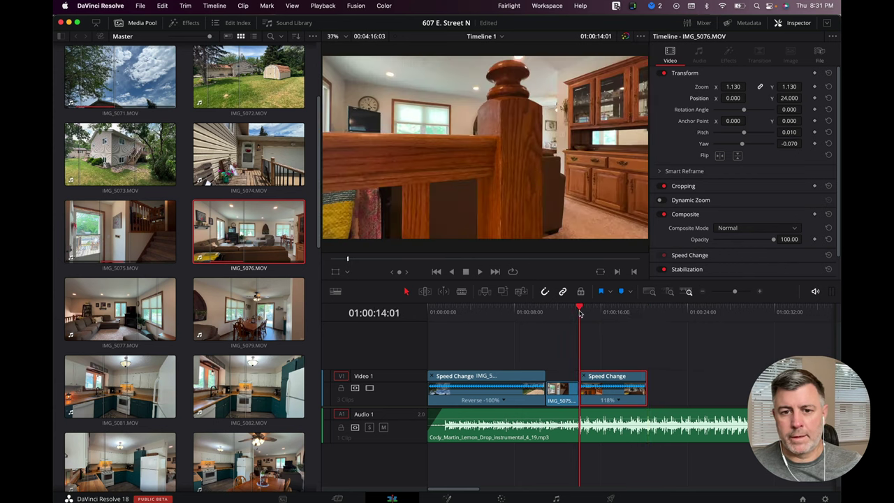
key("space")
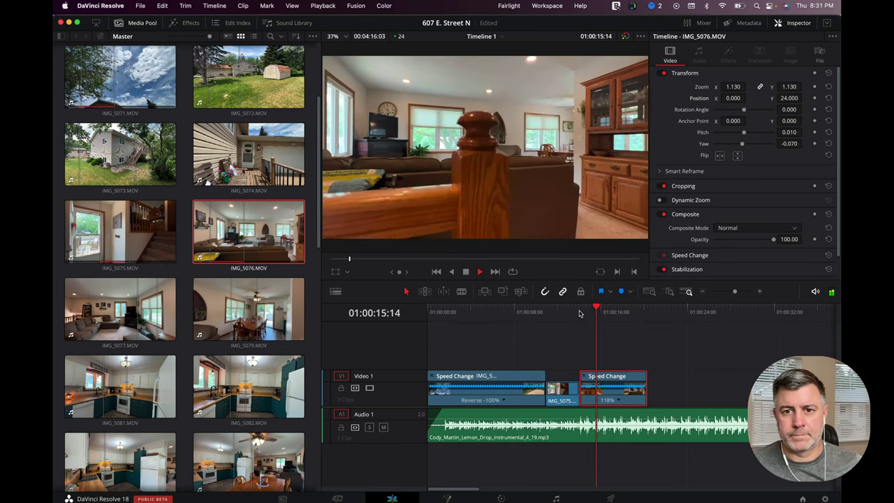
key("space")
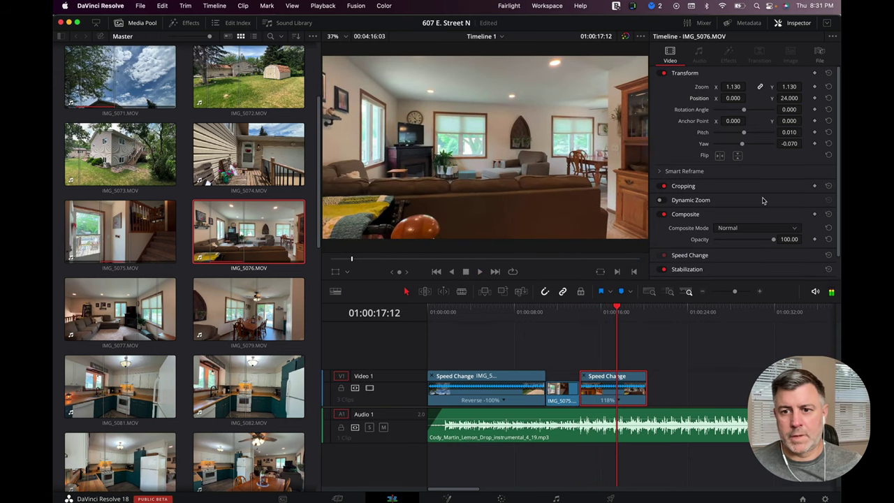
scroll(763, 200, "down", 2)
left_click(744, 243)
- Stabilize IMG_5076 in Perspective mode with Zoom (crop 0.500, smooth 0.250) and replay it
scroll(744, 249, "down", 2)
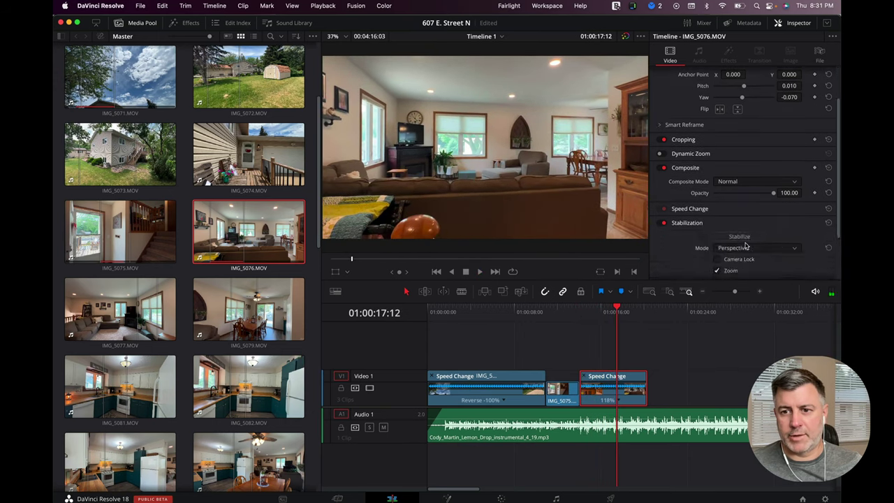
left_click(738, 220)
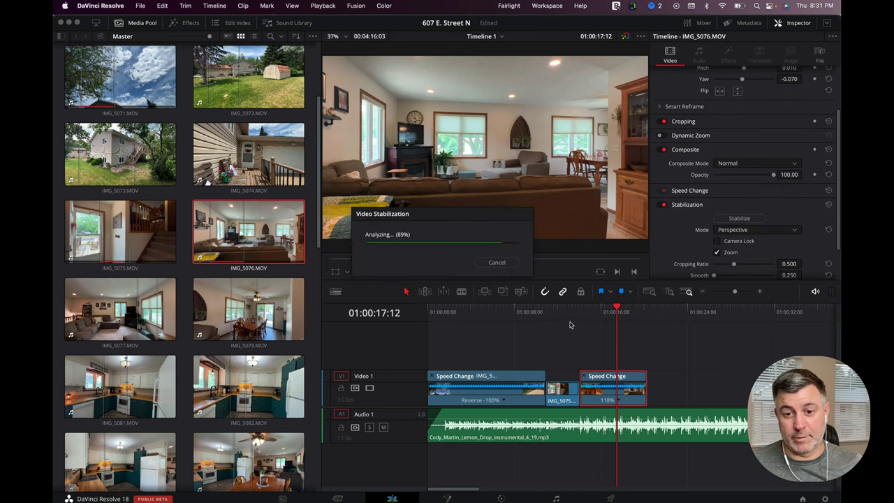
left_click(578, 315)
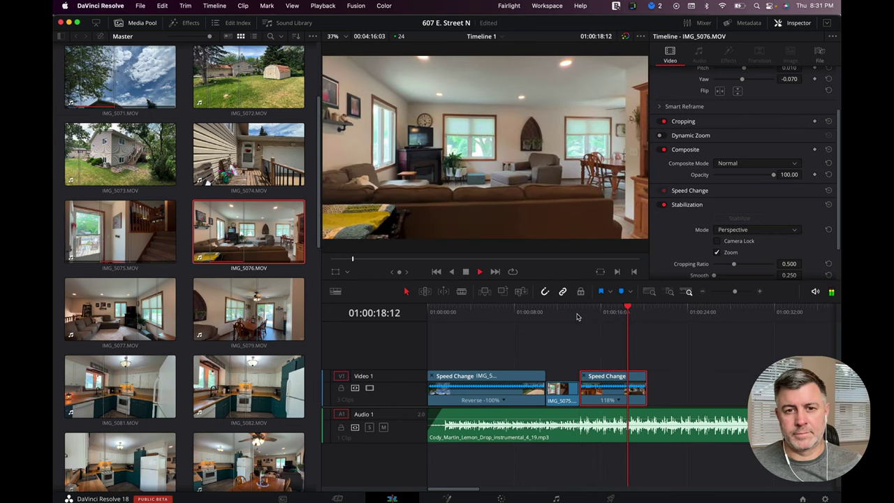
key("space")
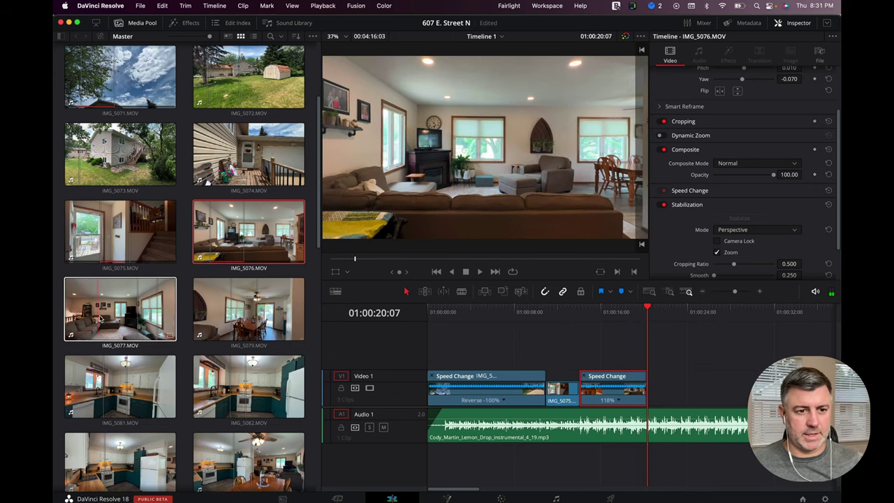
- Place IMG_5077 on Video 1 after the sped-up clip and trim its end to the playhead
left_click_drag(139, 308, 660, 393)
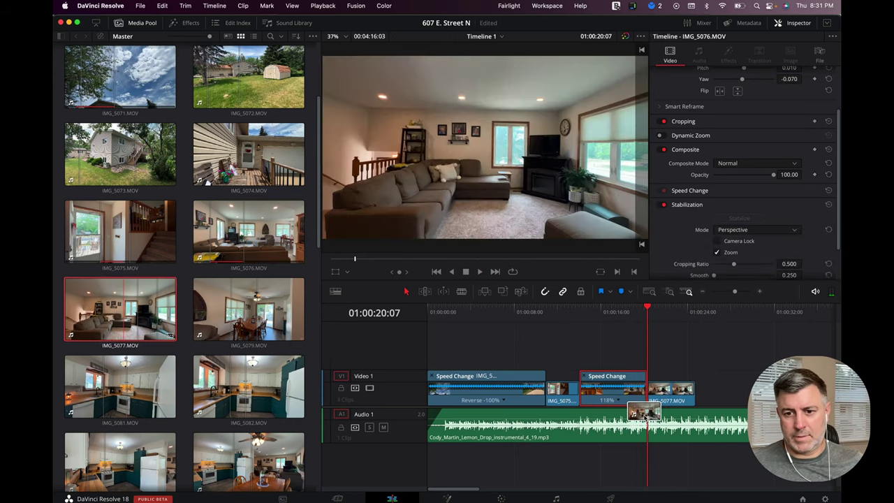
key("space")
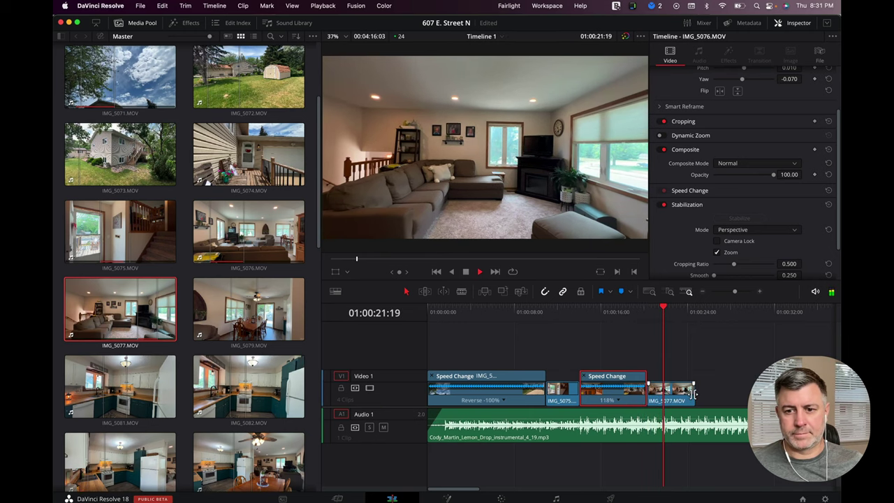
left_click_drag(691, 393, 673, 393)
- Set IMG_5077 to 1.12 zoom with Position Y 76 and play it back
left_click(667, 392)
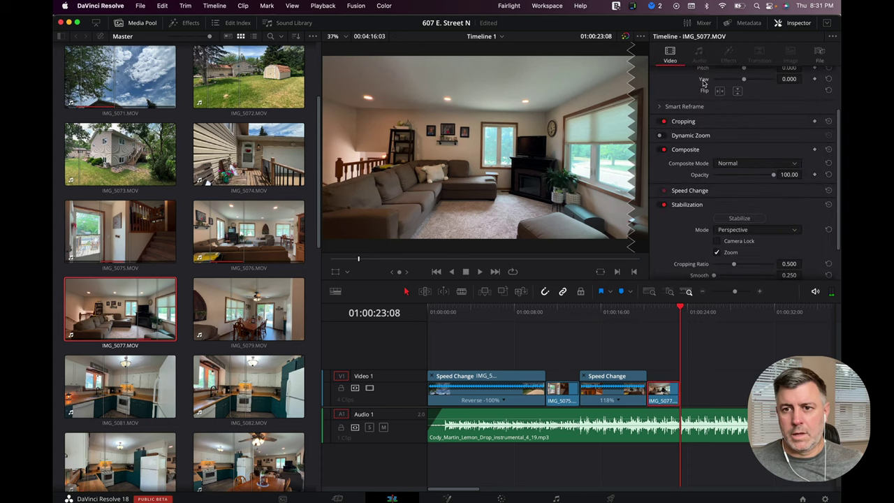
scroll(756, 124, "up", 3)
left_click_drag(733, 88, 735, 87)
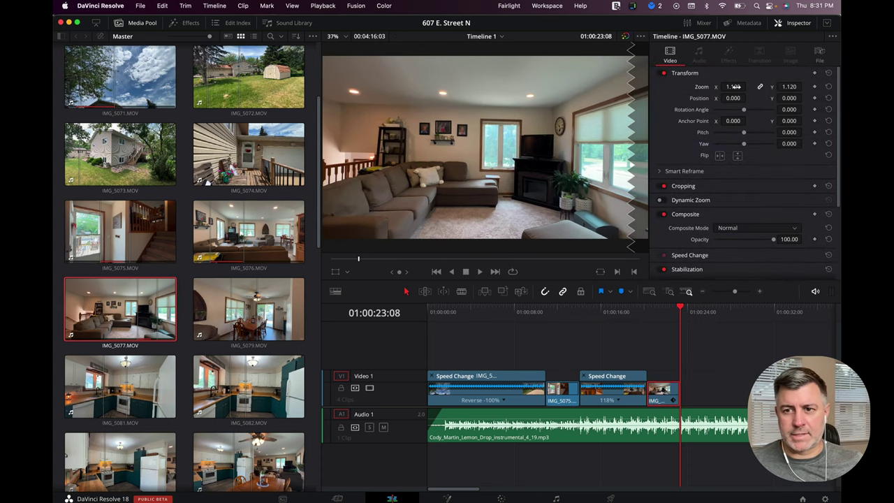
left_click_drag(786, 98, 803, 110)
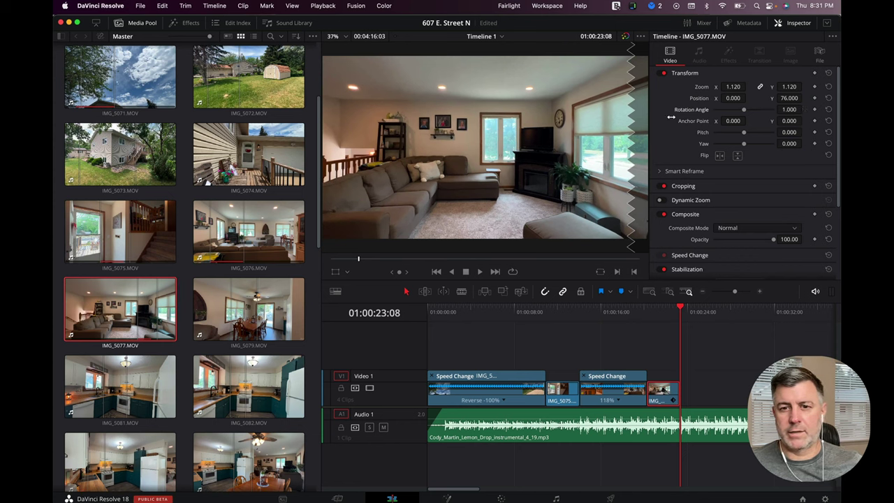
key("space")
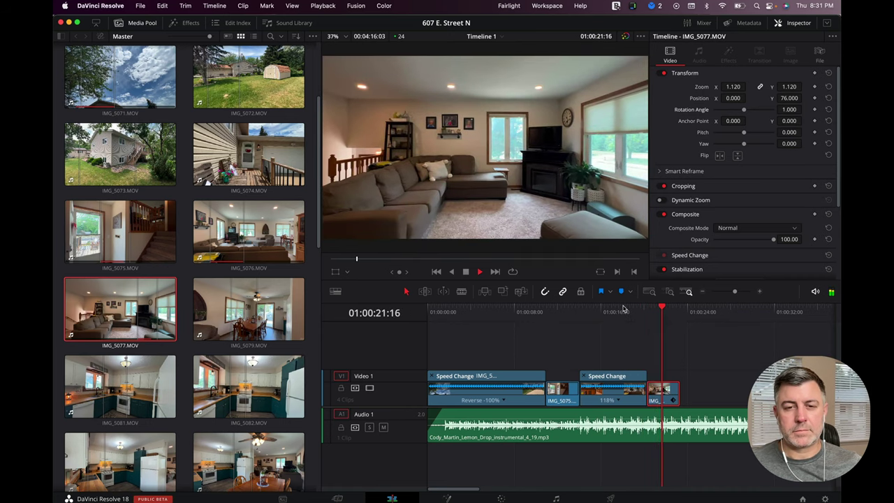
key("space")
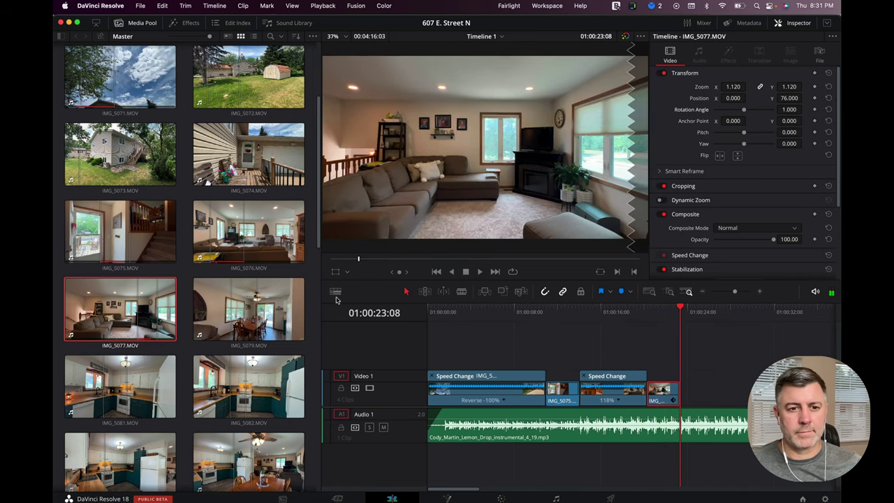
- Append the IMG_5079 dining-room clip to Video 1 and trim its end to the cut point
left_click(283, 310)
left_click_drag(309, 310, 688, 395)
key("space")
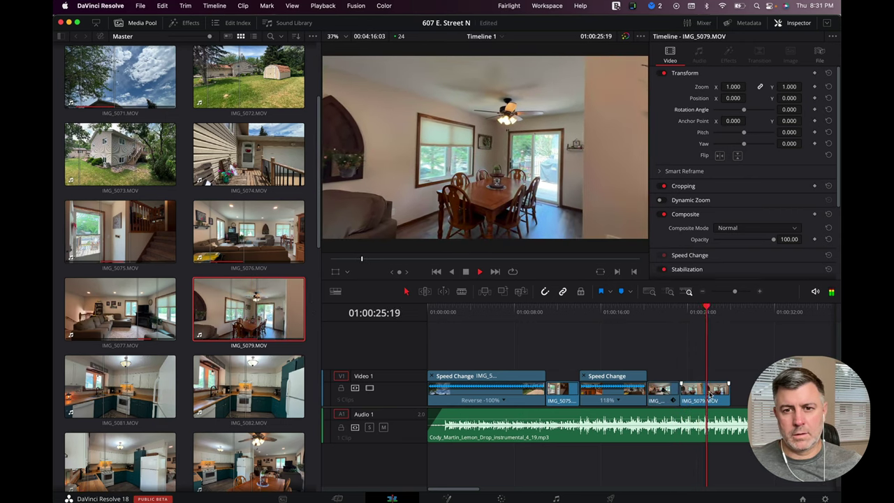
key("space")
left_click_drag(727, 392, 712, 392)
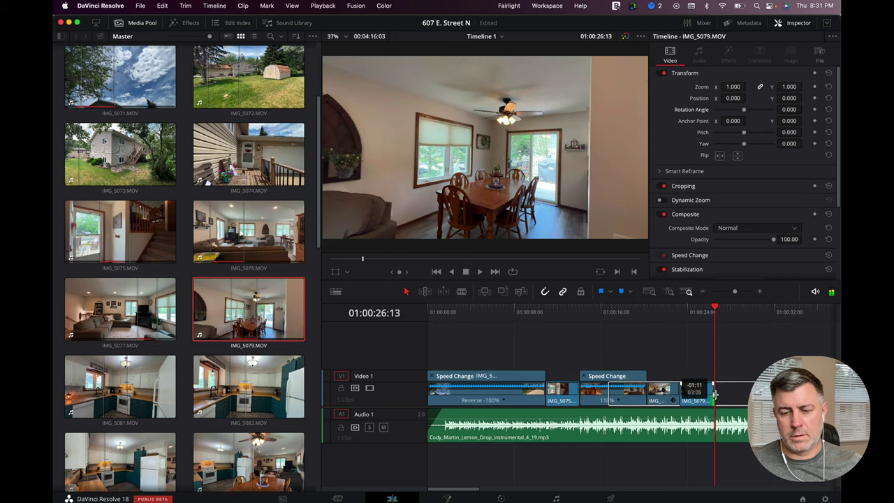
- Reframe IMG_5079 at 1.34 zoom, 1.5 rotation, Position X -107 and Y 217
left_click_drag(733, 87, 733, 88)
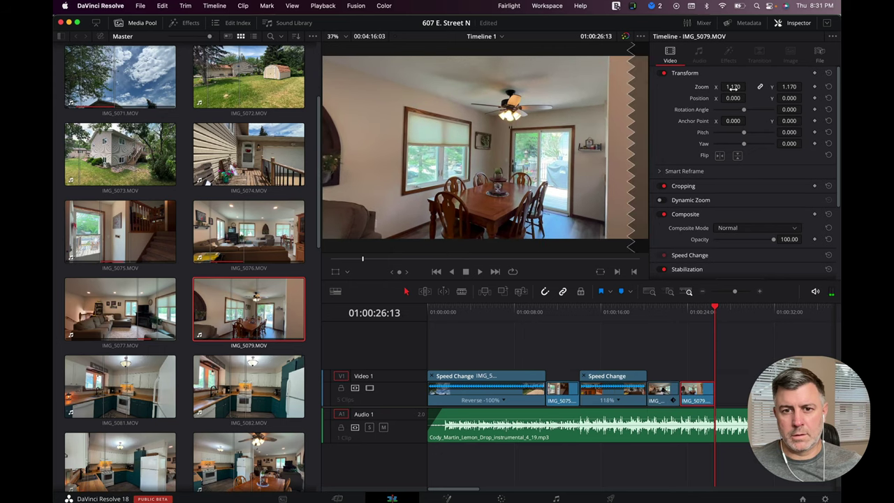
mouse_move(781, 109)
left_mouse_down()
mouse_move(803, 109)
mouse_move(789, 98)
left_mouse_up()
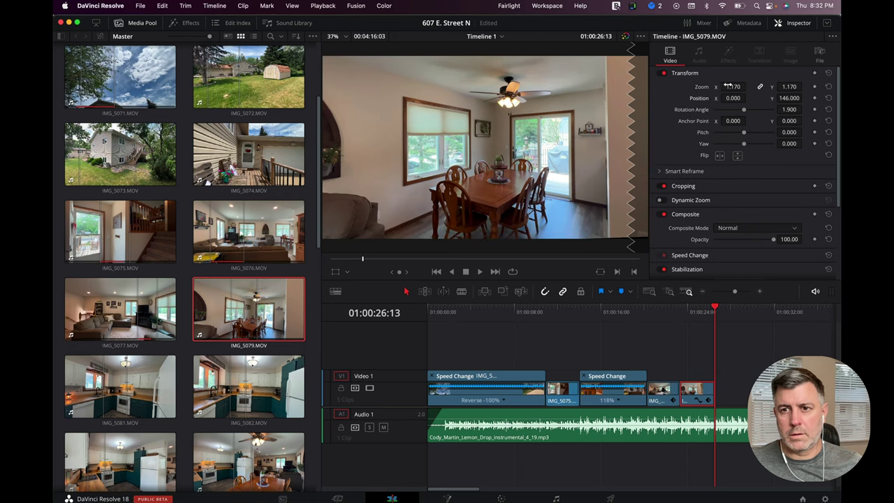
left_click_drag(728, 85, 731, 87)
left_click_drag(795, 98, 804, 110)
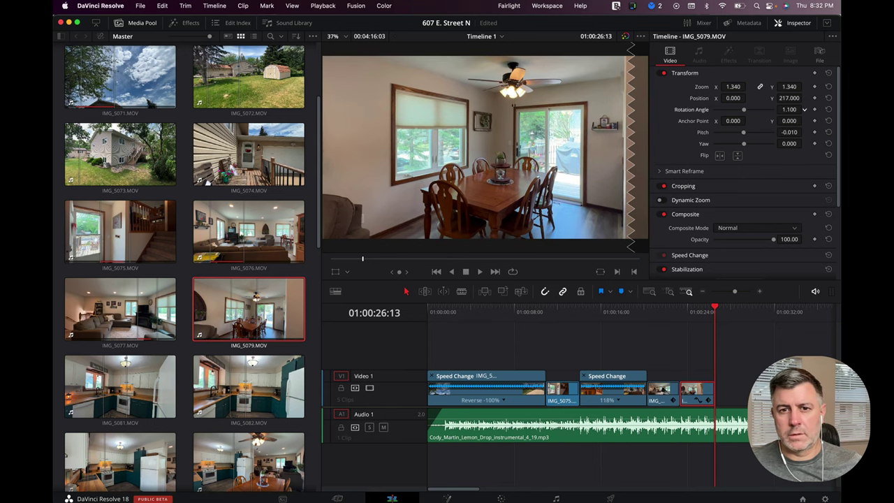
left_click_drag(733, 98, 725, 98)
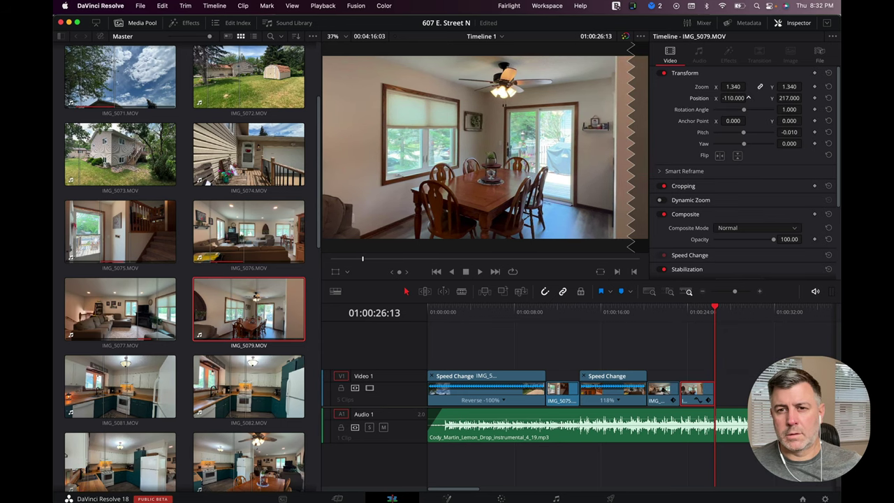
- Replay the reframed dining-room clip from just before its start
left_click(680, 312)
key("space")
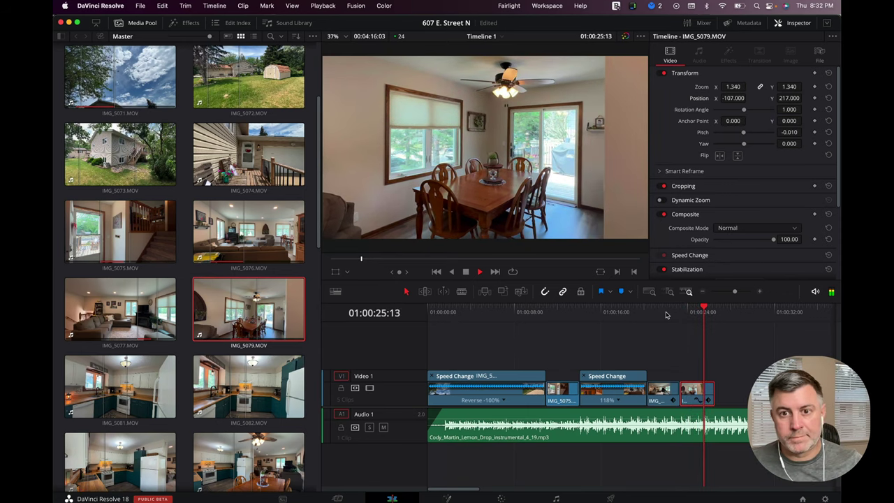
key("space")
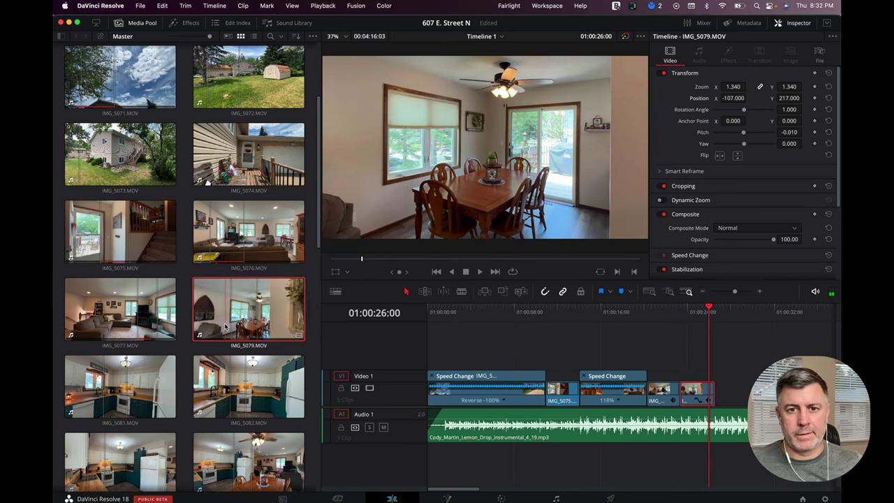
scroll(804, 109, "up", 3)
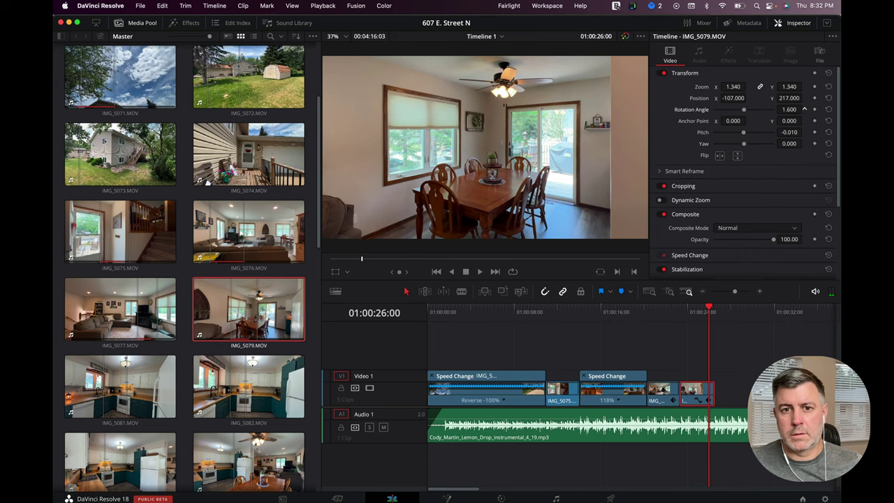
left_click(679, 312)
key("space")
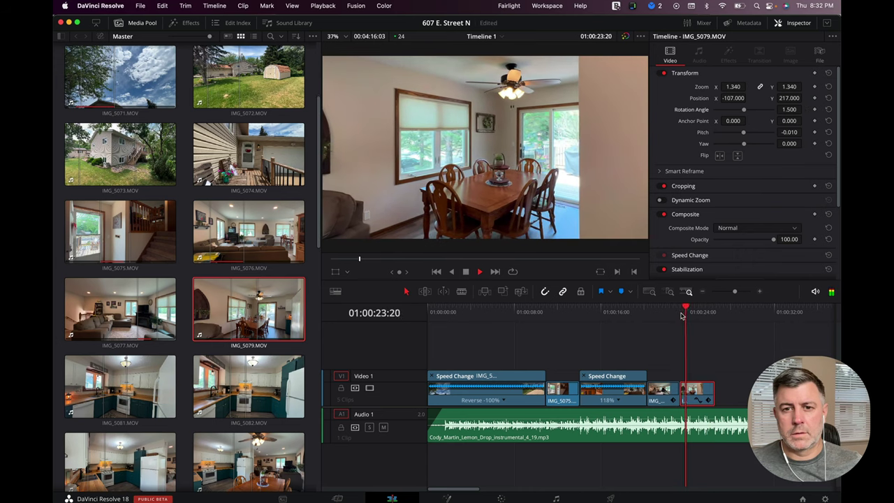
- Add the IMG_5081 kitchen clip to the timeline end and preview the new ending
left_click_drag(159, 374, 719, 412)
left_click(688, 312)
key("space")
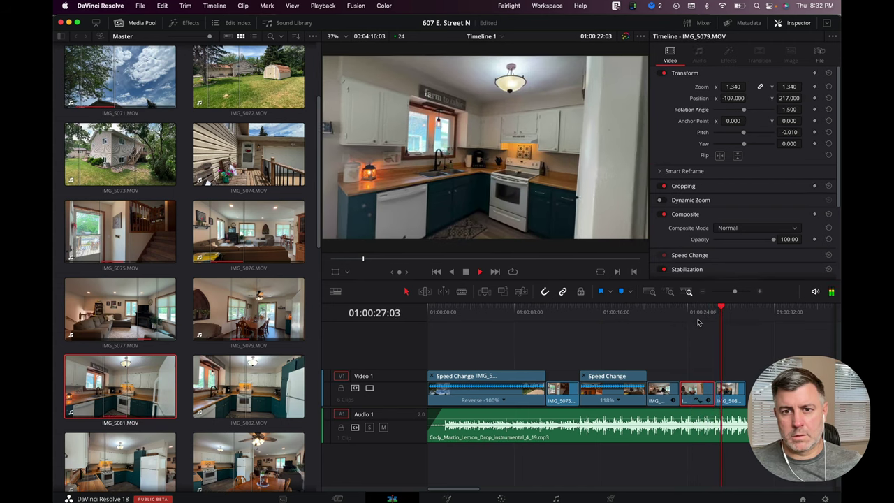
- Reframe IMG_5081 to 1.210 zoom and 3.100 rotation and preview it
left_click(732, 396)
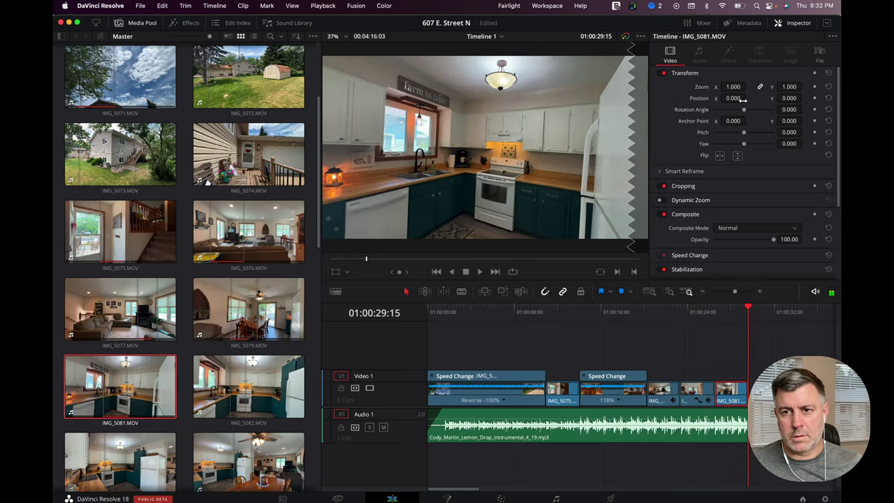
left_click_drag(732, 87, 742, 87)
left_click_drag(787, 109, 803, 98)
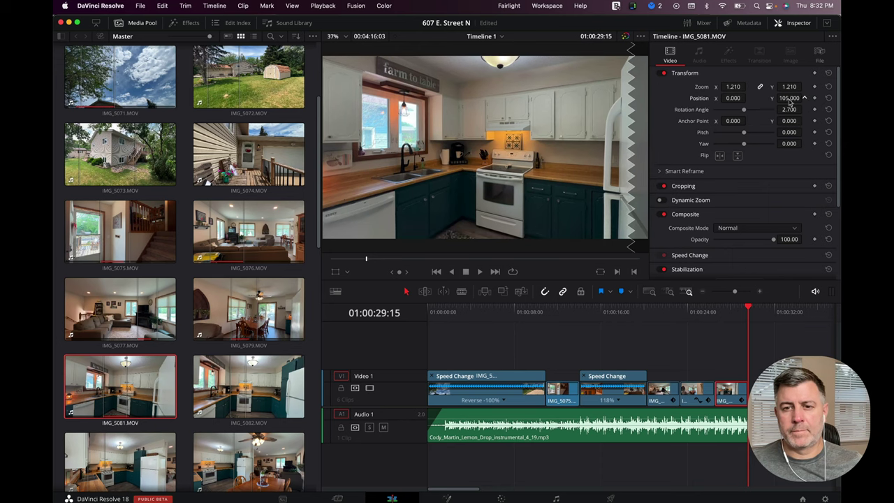
left_click(705, 312)
key("space")
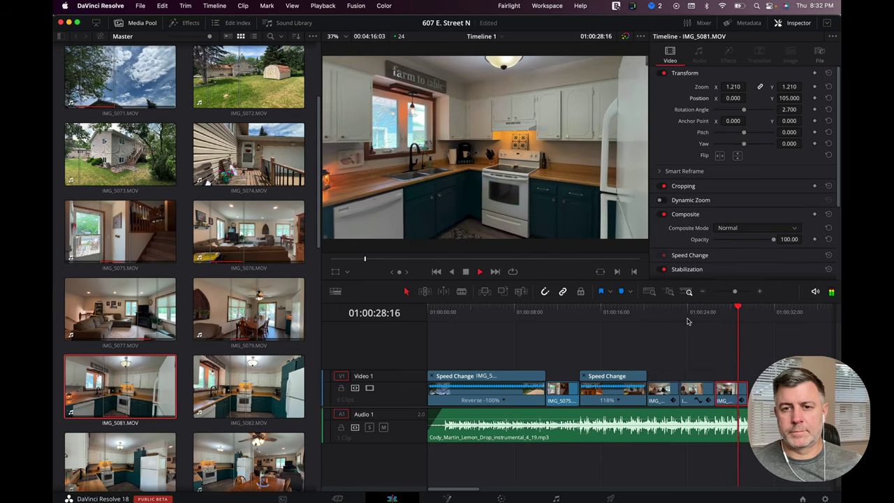
- Append IMG_5082 to the timeline and set zoom 1.190, rotation 1.9, Position Y 85
left_click(231, 384)
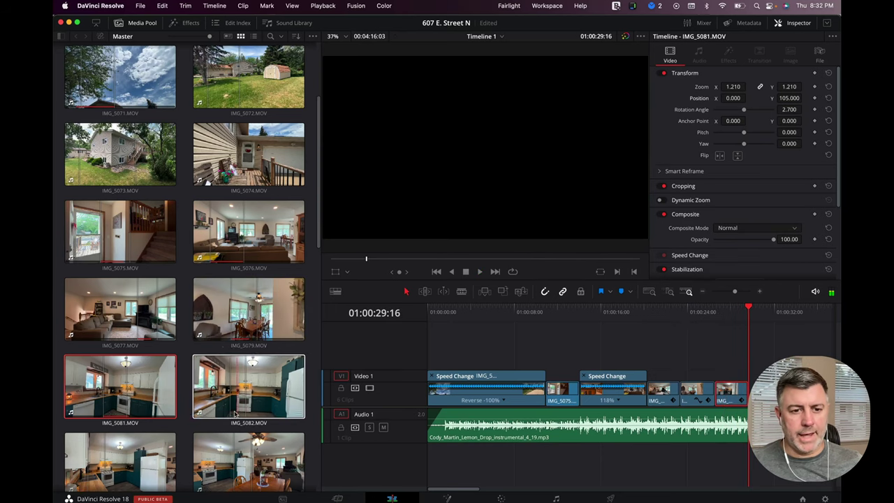
key("shift+F12")
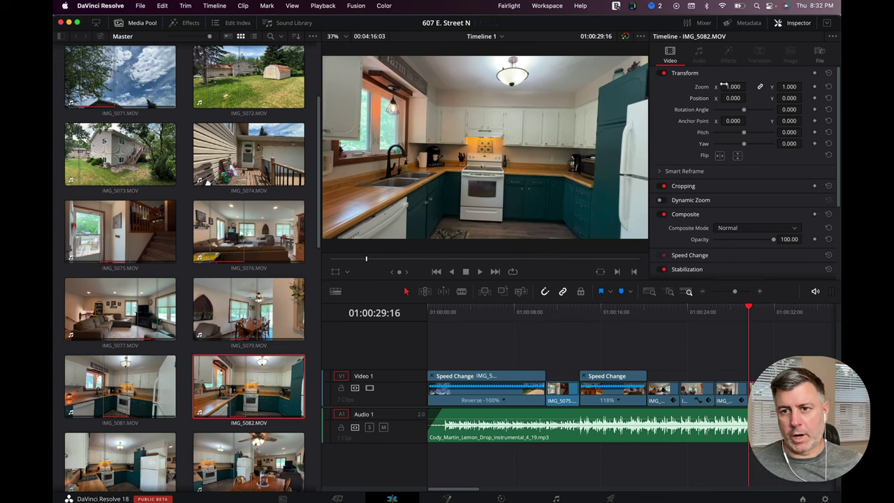
left_click_drag(730, 86, 748, 86)
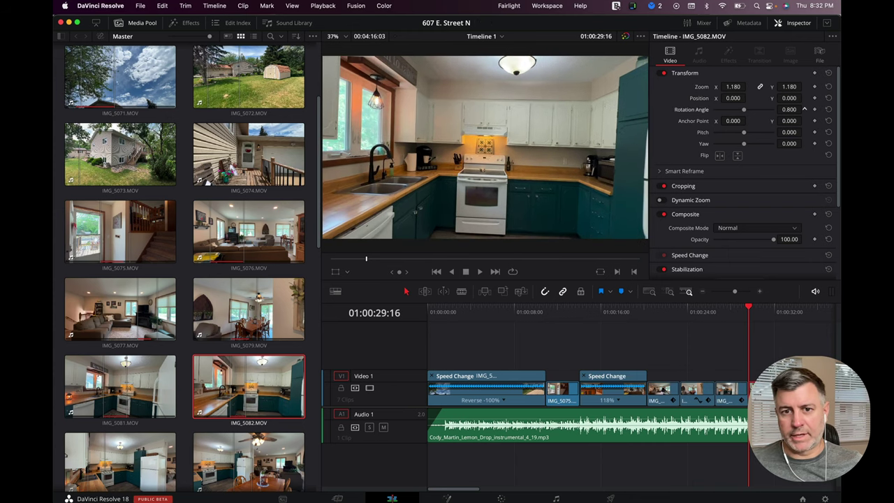
left_click_drag(804, 109, 803, 143)
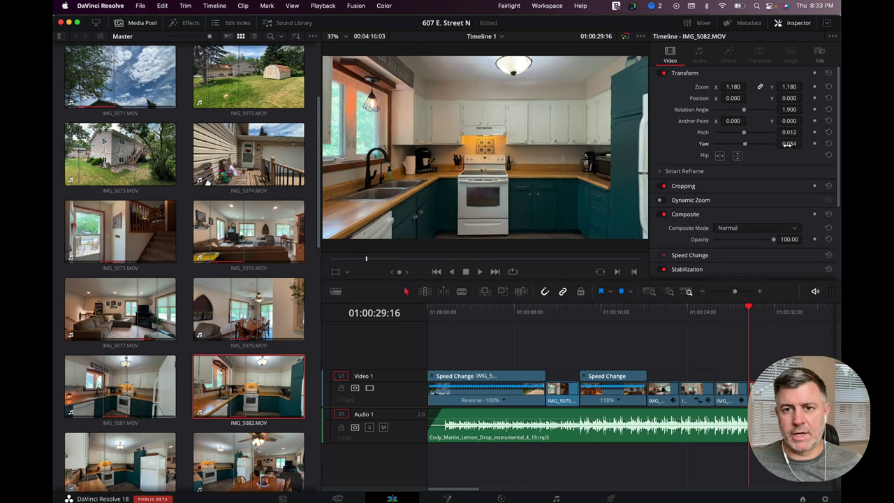
left_click_drag(732, 85, 733, 85)
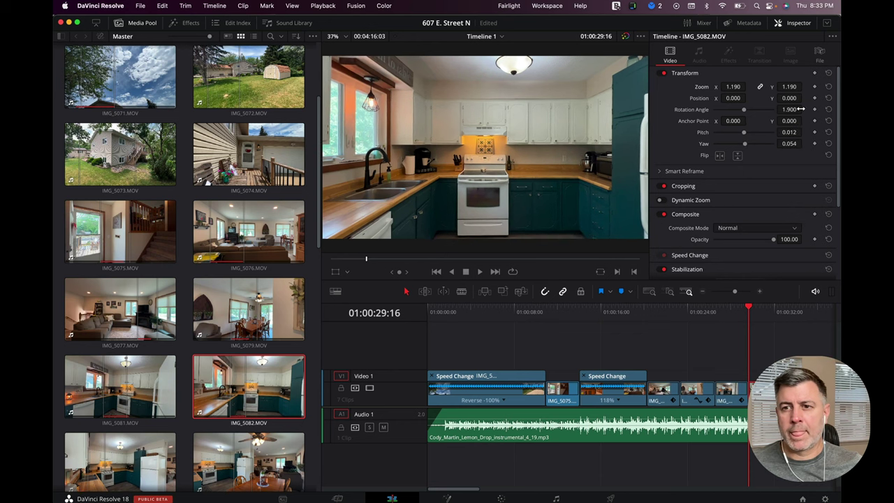
left_click_drag(789, 98, 804, 98)
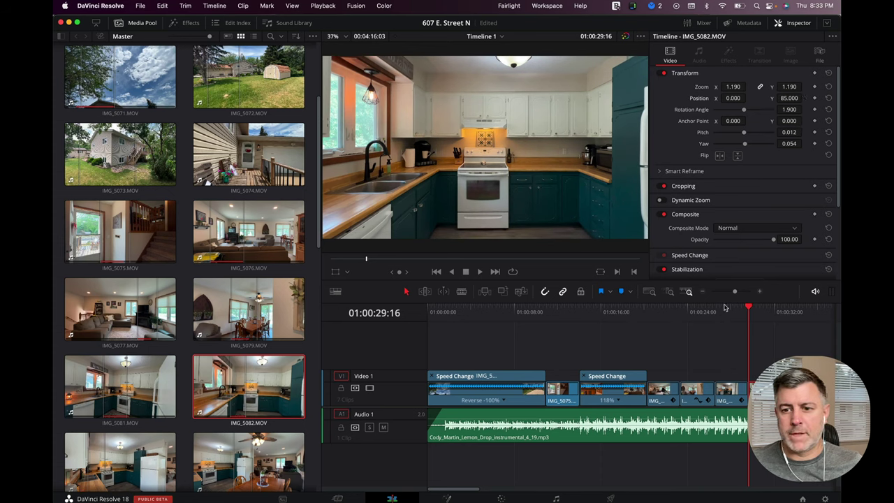
- Play the timeline end to check IMG_5082's framing
key("space")
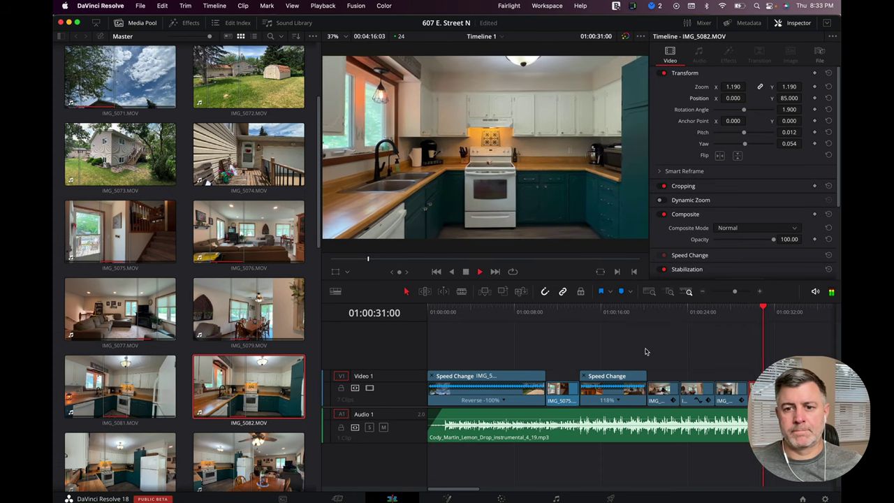
left_click(735, 312)
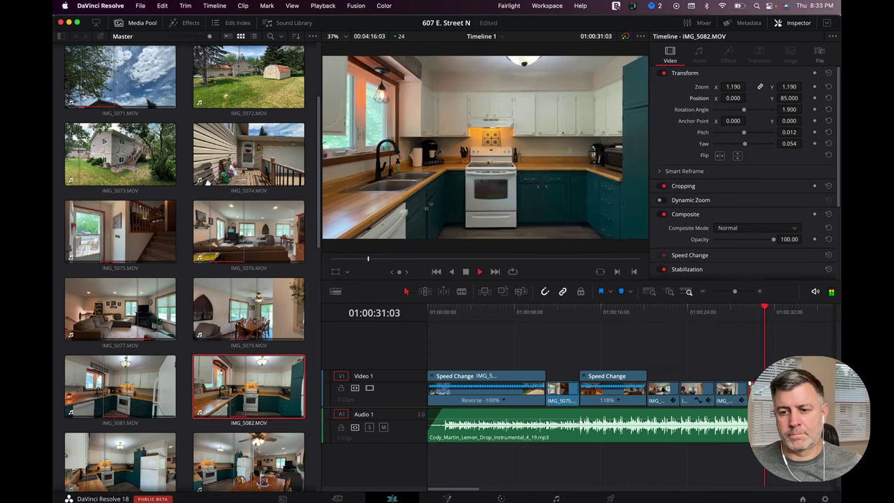
left_click(751, 377)
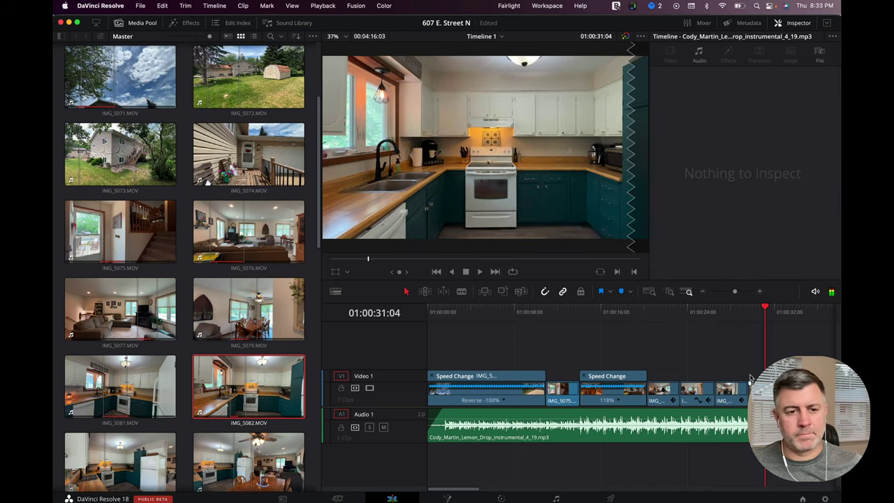
- Add IMG_5083 to the timeline end and reverse it with Reverse Segment
left_click(120, 461)
left_click_drag(120, 461, 640, 398)
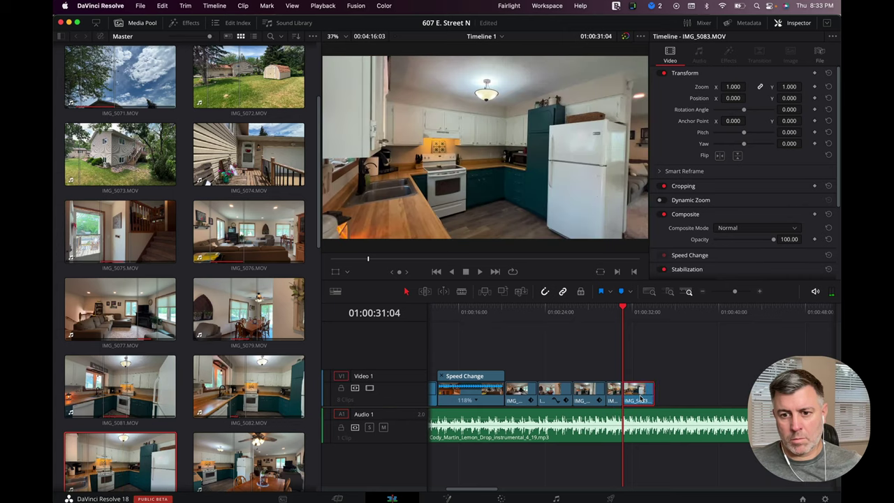
right_click(644, 403)
left_click(674, 461)
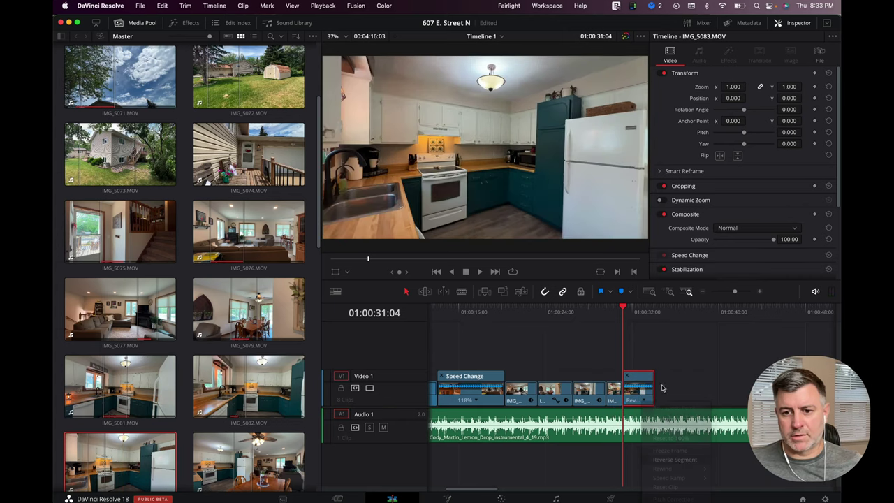
key("space")
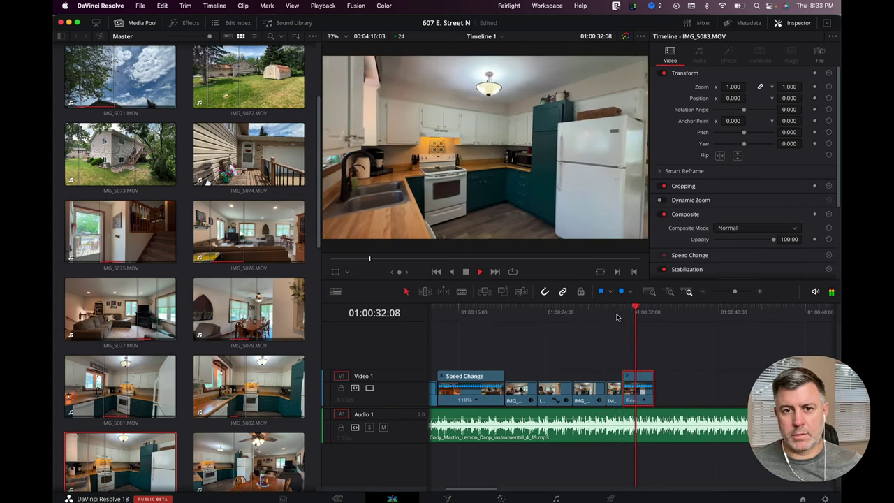
key("space")
- Shorten the reversed IMG_5083's tail and set zoom 1.130 with 1.5 rotation
left_click(620, 311)
key("space")
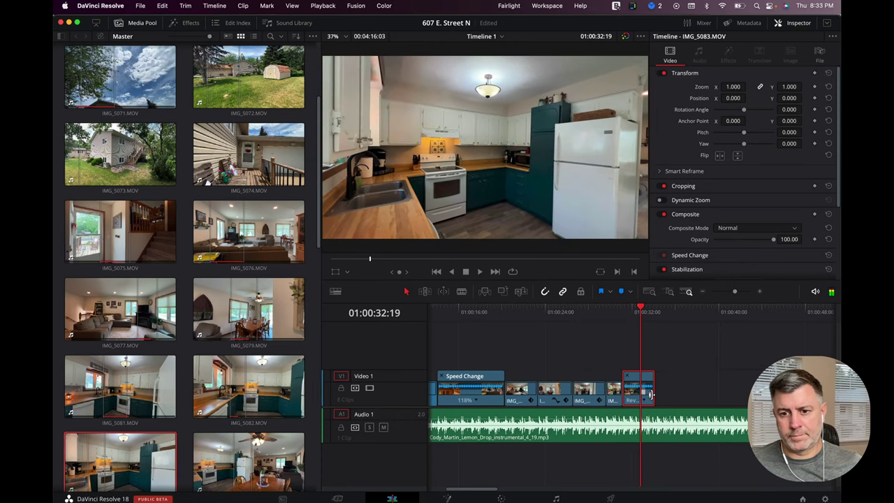
left_click_drag(653, 406, 633, 398)
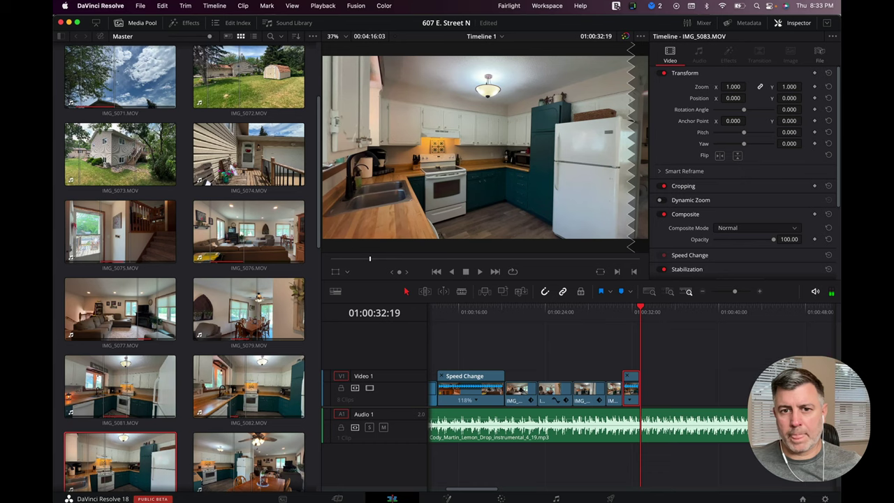
left_click_drag(733, 87, 730, 87)
left_click_drag(806, 114, 789, 133)
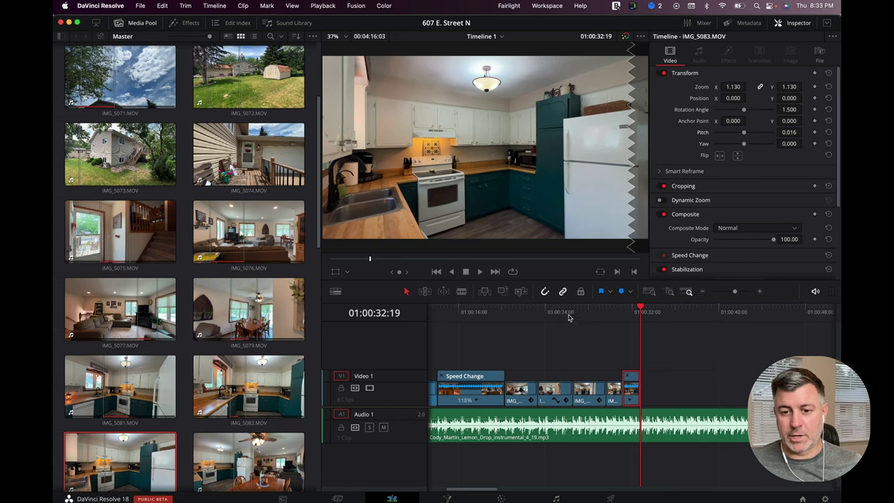
- Play the edit from the living-room clips through to the timeline end
left_click(487, 314)
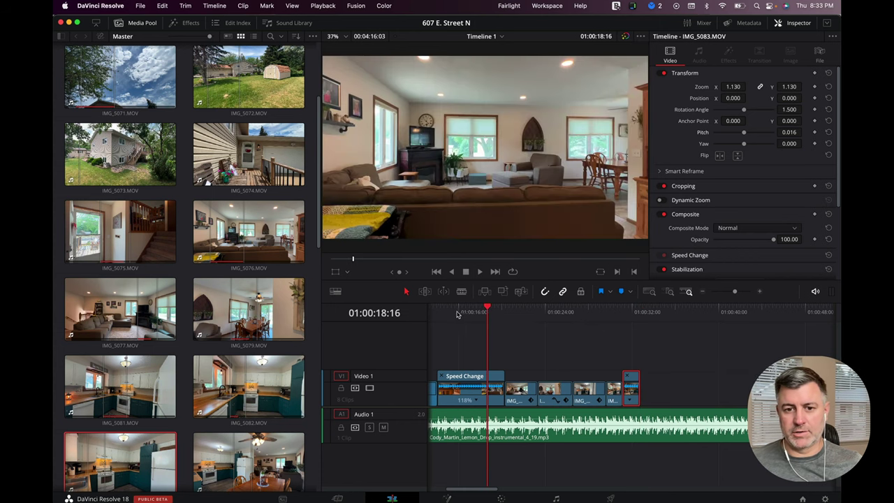
key("space")
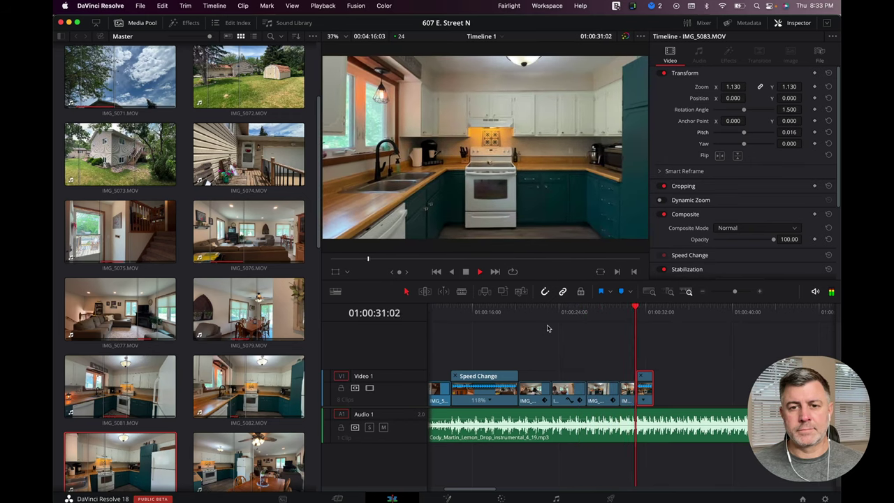
key("space")
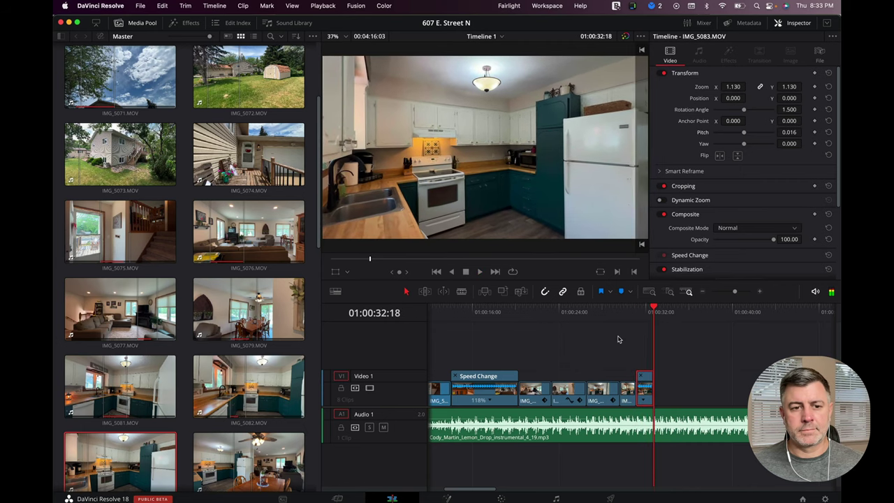
scroll(204, 253, "down", 5)
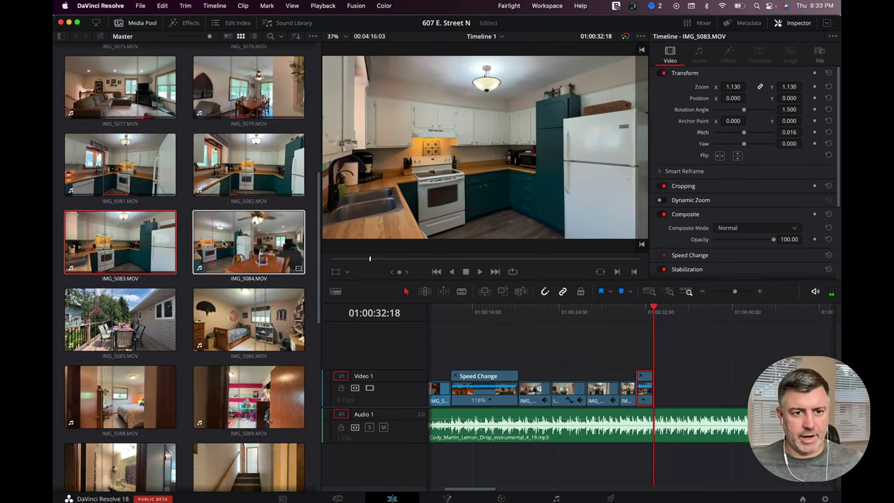
- Add IMG_5084 to the end of the timeline and preview it
left_click_drag(234, 242, 757, 418)
left_click(122, 323)
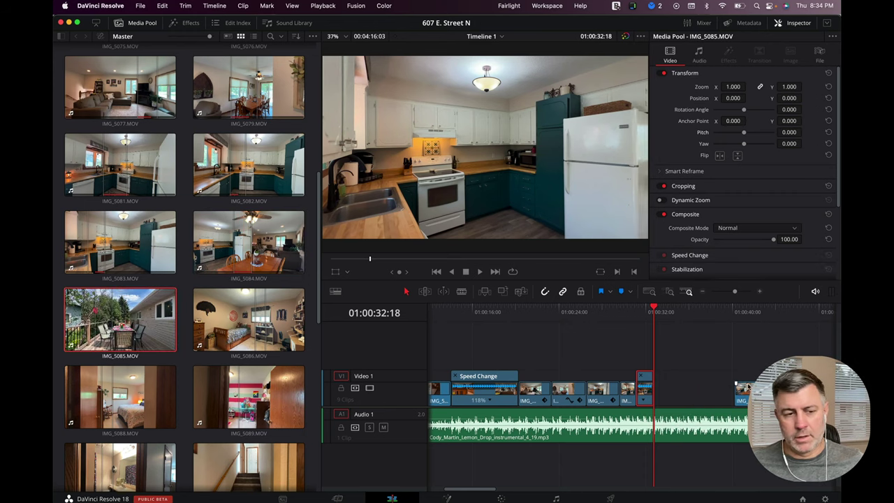
left_click_drag(133, 320, 92, 316)
left_click(813, 349)
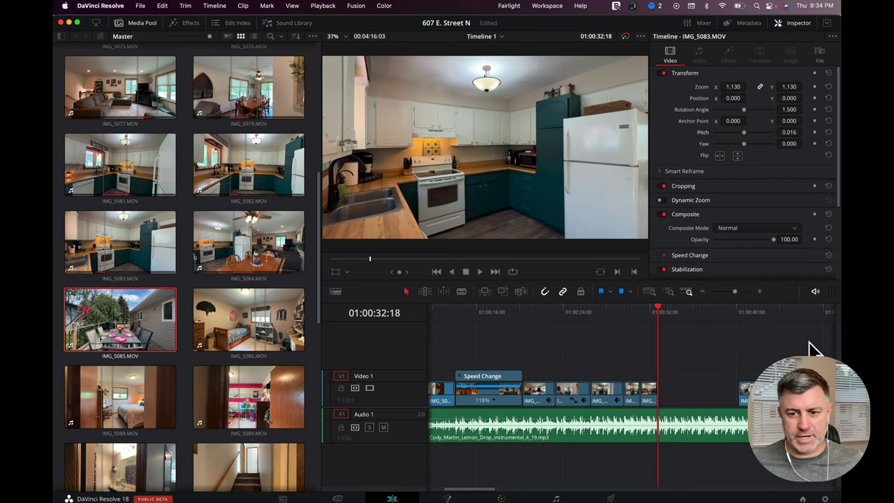
key("space")
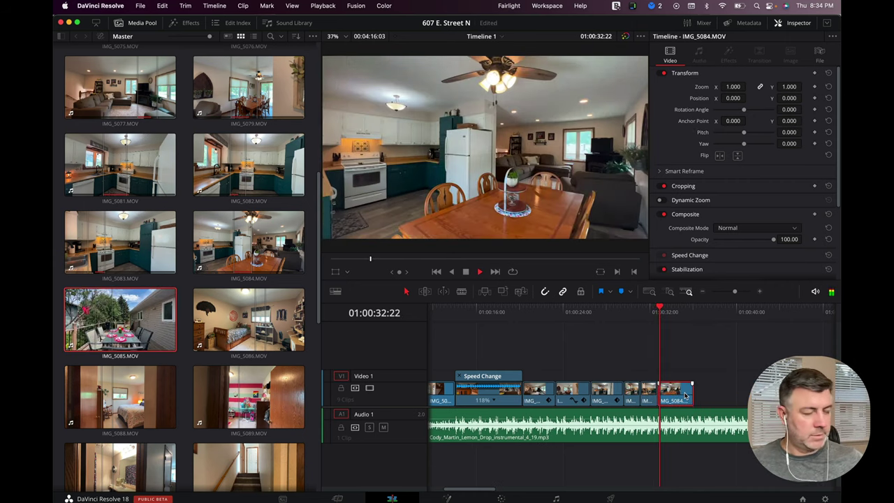
key("space")
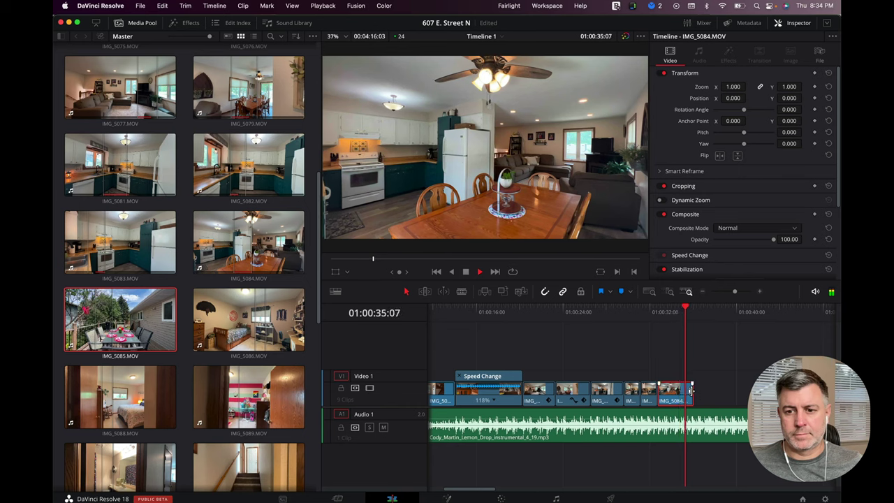
- Trim six frames off IMG_5084's end and set zoom 1.110 with Position Y 89
left_click_drag(688, 392, 690, 391)
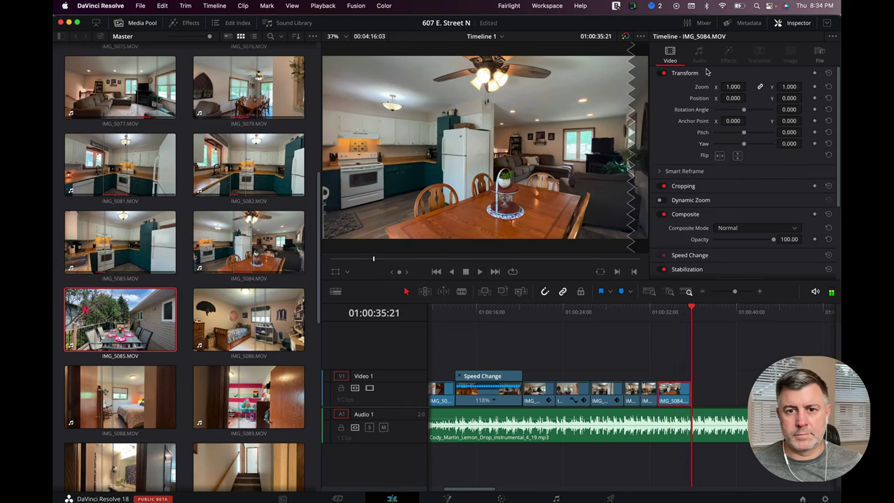
left_click_drag(725, 86, 805, 98)
scroll(243, 267, "down", 5)
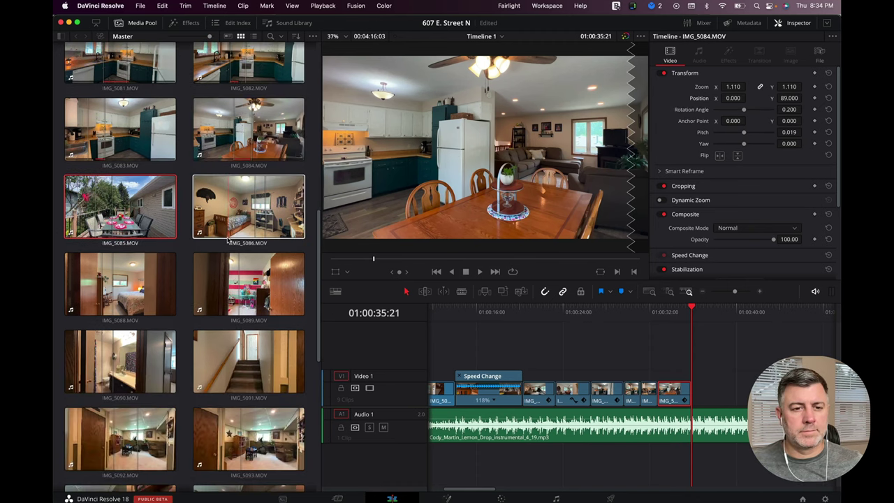
- Add the IMG_5086 bedroom clip to the timeline end and shorten its tail
left_click_drag(257, 147, 706, 393)
key("space")
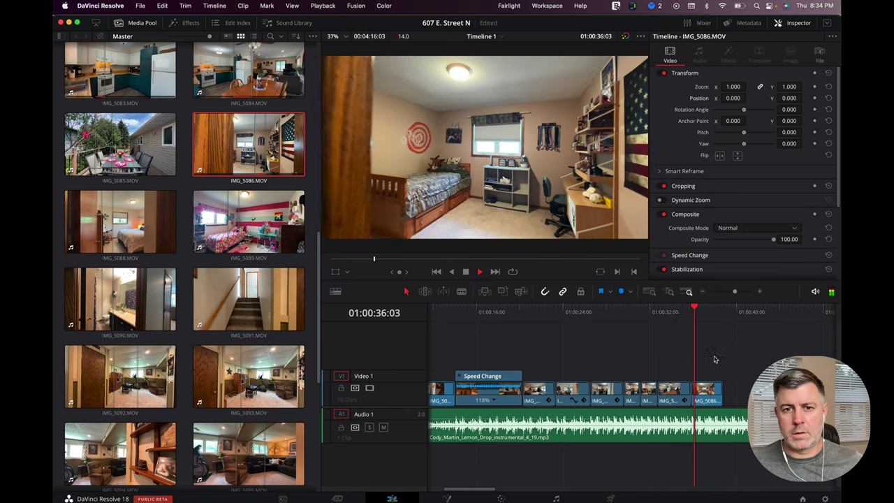
left_click(679, 314)
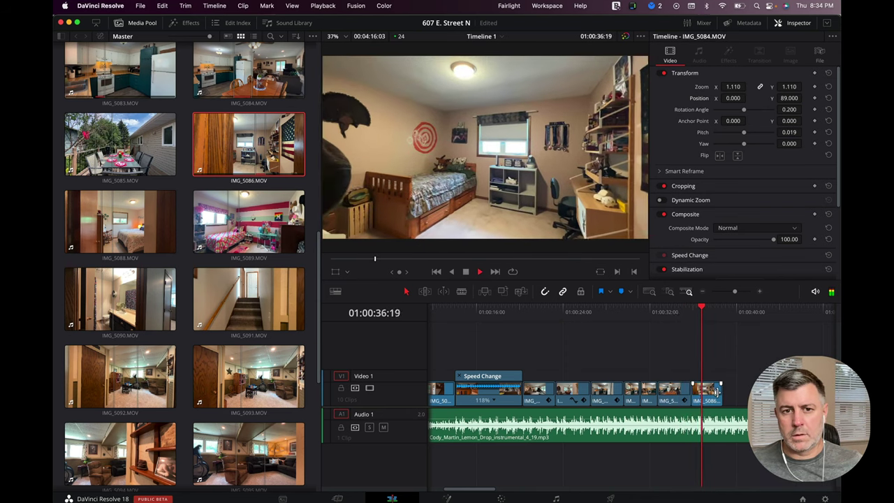
key("space")
left_click_drag(721, 396, 706, 396)
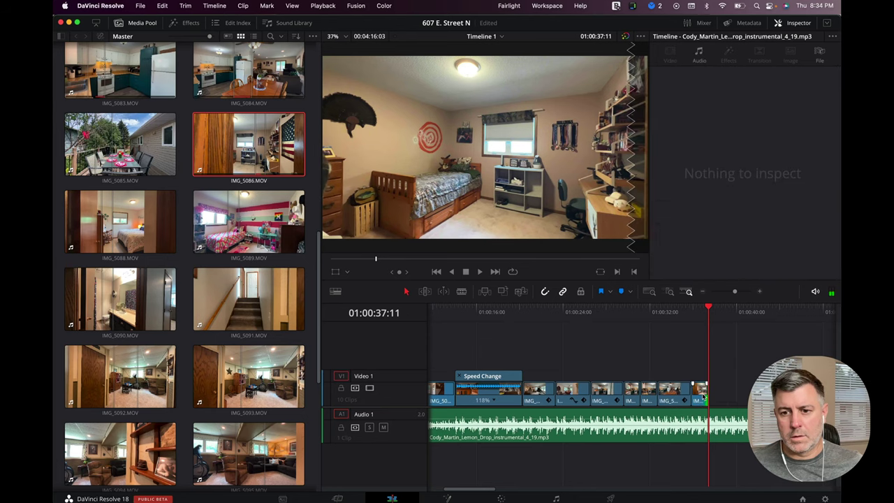
- Scale IMG_5086 to 1.140 with 1.6 rotation and review the edit
left_click_drag(732, 86, 733, 86)
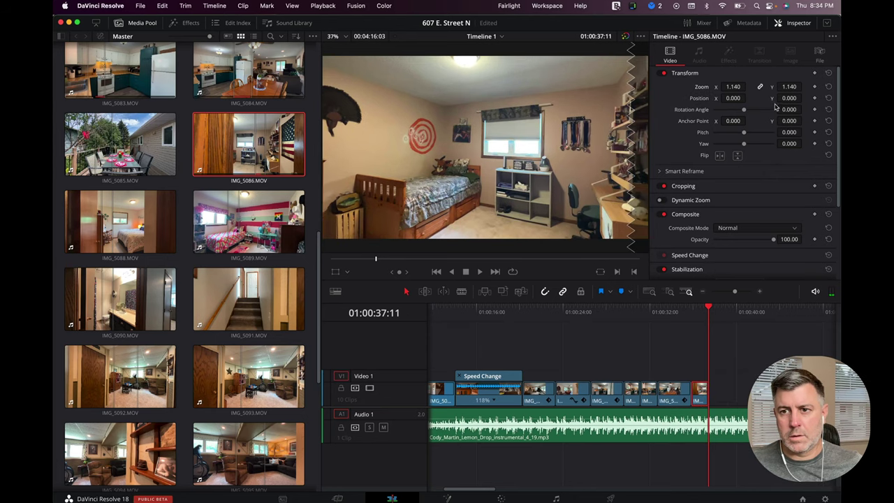
left_click_drag(775, 106, 804, 109)
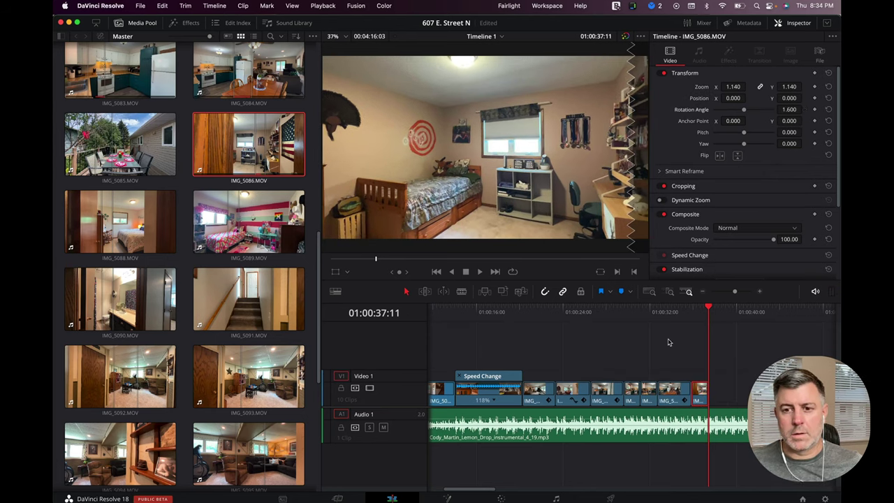
key("space")
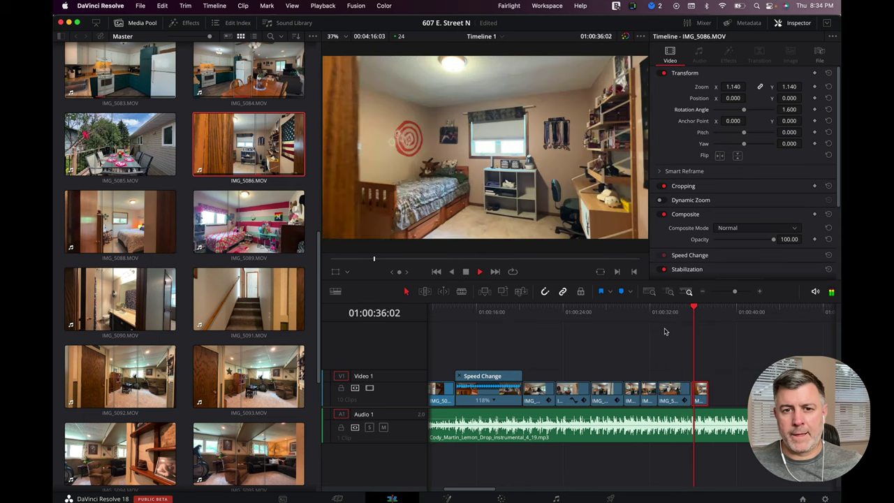
scroll(665, 332, "left", 3)
key("space")
scroll(666, 329, "right", 6)
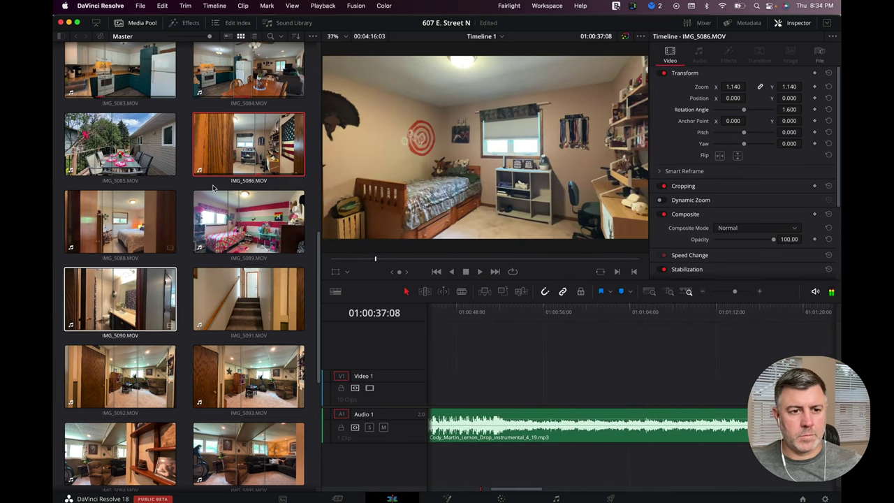
- Add IMG_5088 to Video 1, close the gap after the earlier clips, and trim its end
left_click_drag(201, 196, 469, 284)
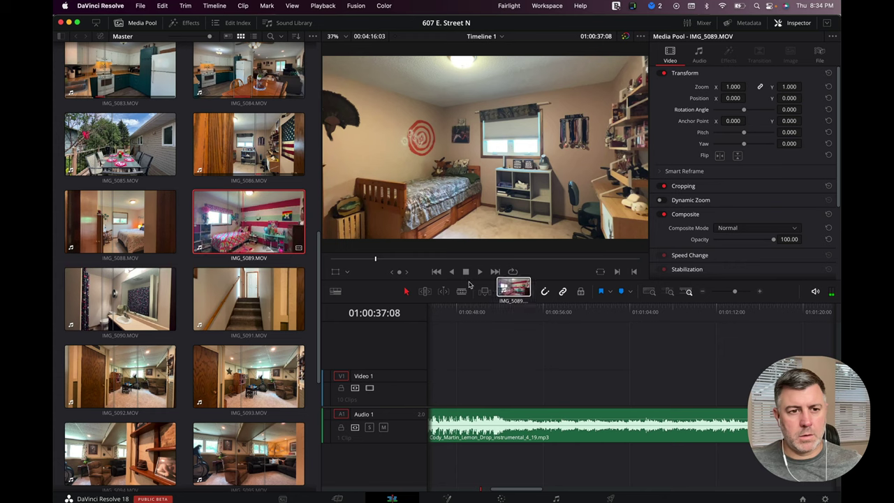
left_click_drag(124, 229, 479, 383)
scroll(593, 384, "left", 5)
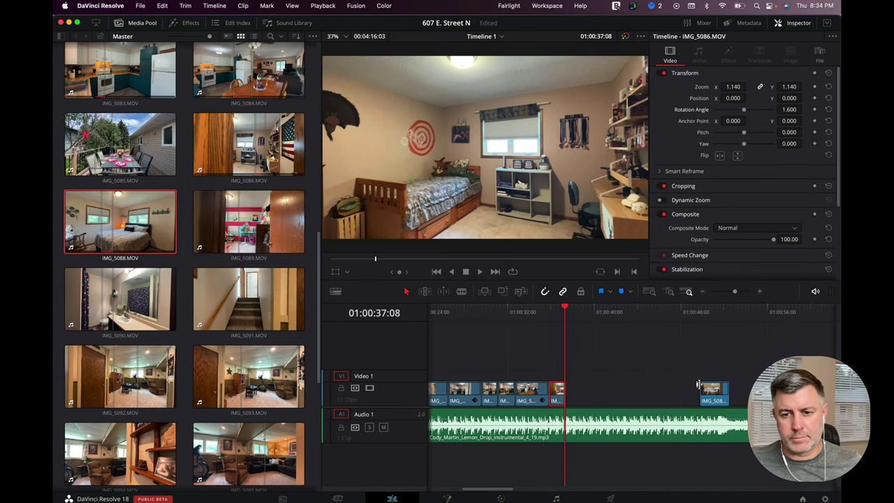
left_click_drag(713, 394, 581, 396)
key("space")
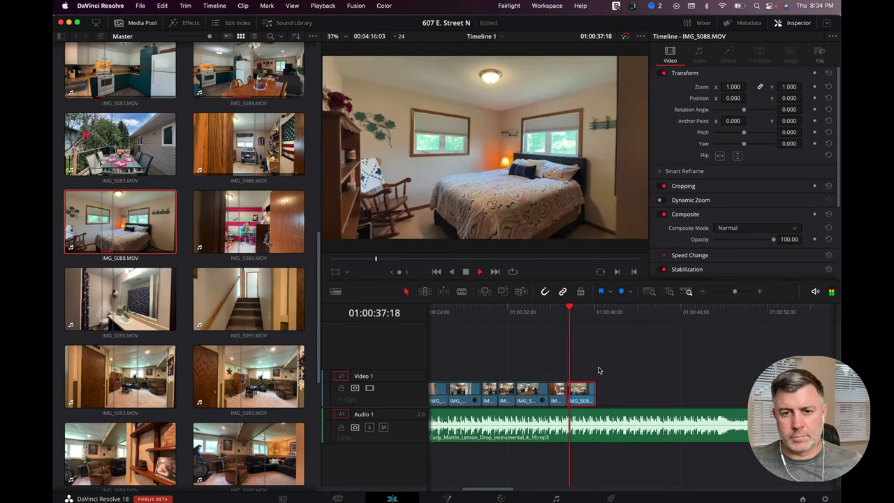
left_click_drag(592, 393, 579, 340)
- Replay the trimmed IMG_5088 and tilt it to 1.3 rotation
key("space")
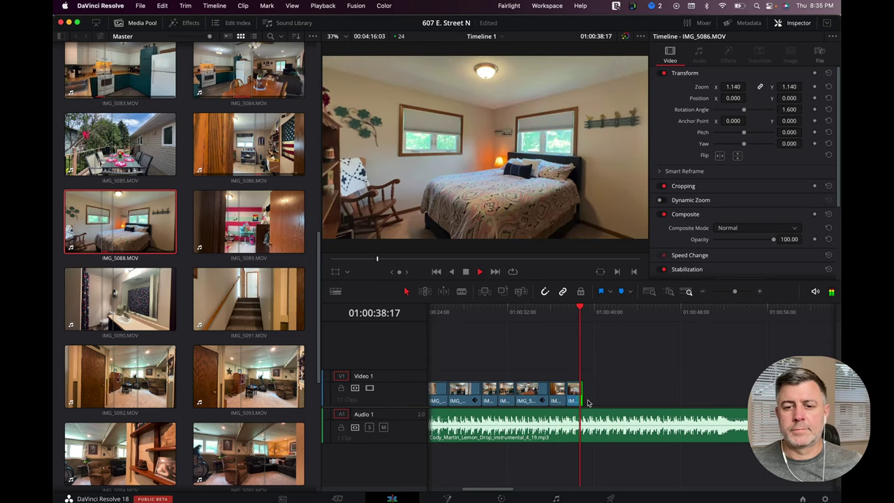
key("space")
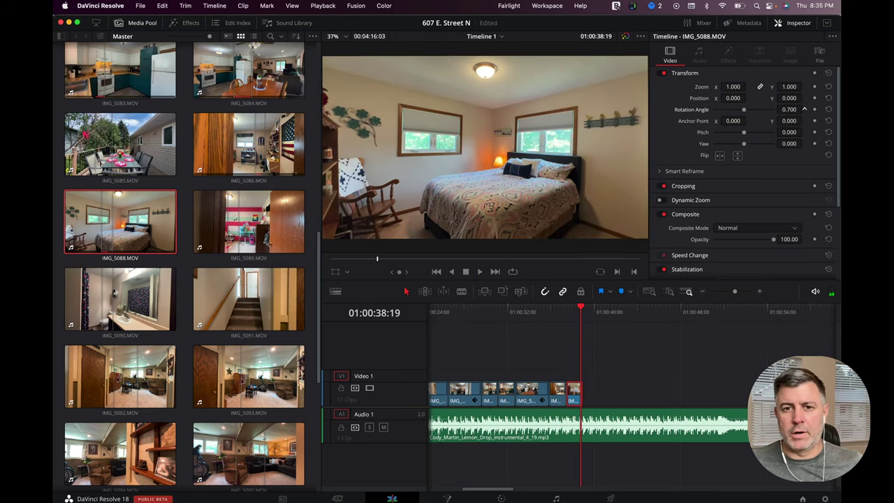
left_click_drag(804, 109, 789, 132)
- Zoom IMG_5088 to 1.110 and place IMG_5089 at the end of Video 1
left_click_drag(733, 86, 734, 87)
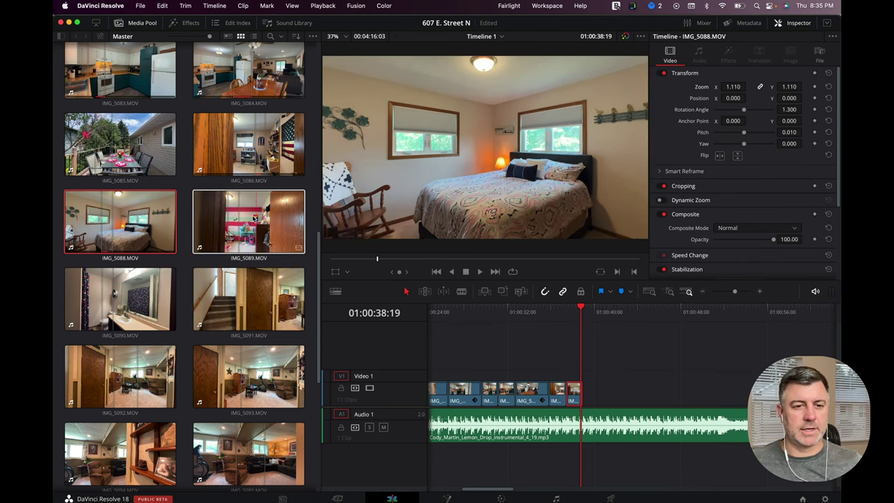
left_click_drag(249, 222, 618, 452)
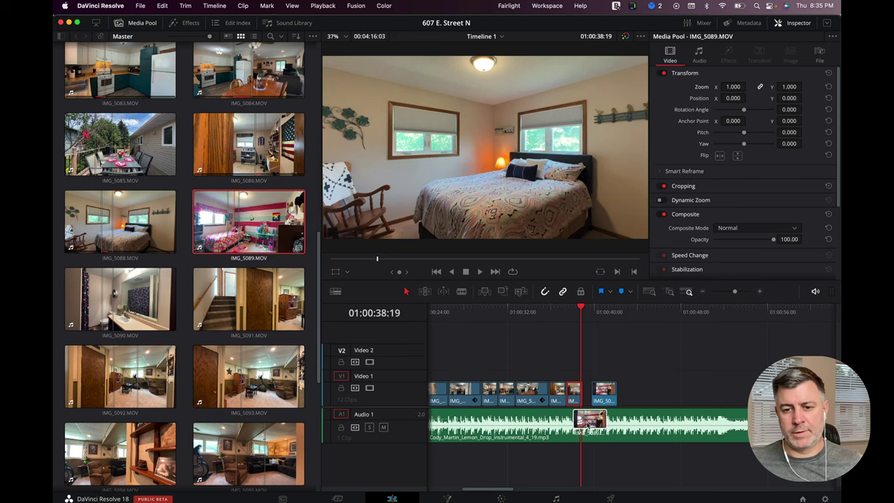
left_click_drag(585, 425, 630, 364)
key("space")
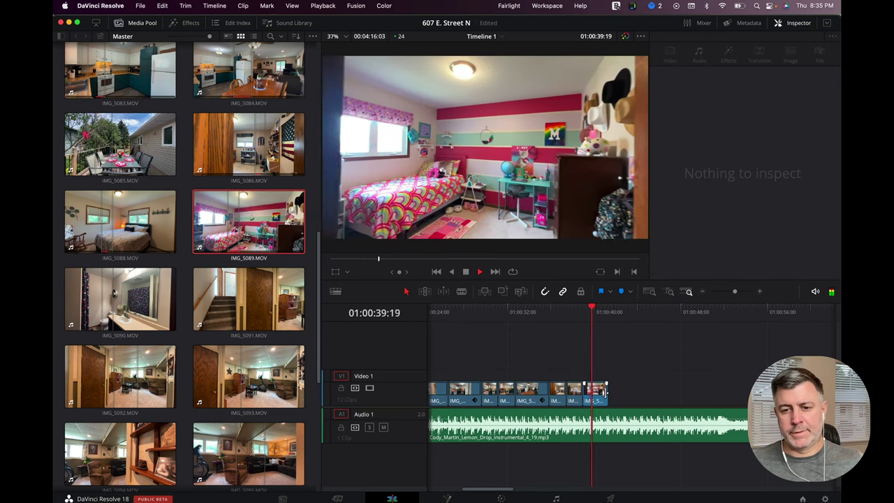
key("space")
- Reframe IMG_5089 at 1.100 zoom, 1.9 rotation and Position Y 58, then add IMG_5090
left_click(603, 392)
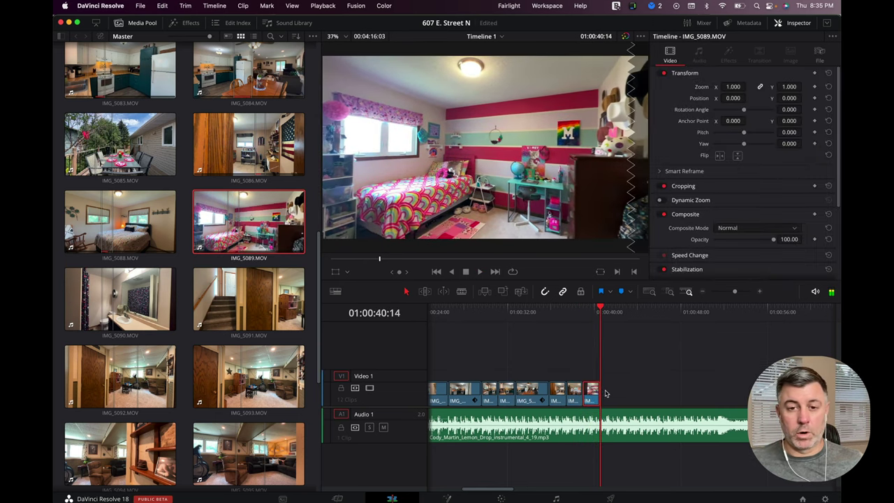
left_click_drag(733, 86, 748, 86)
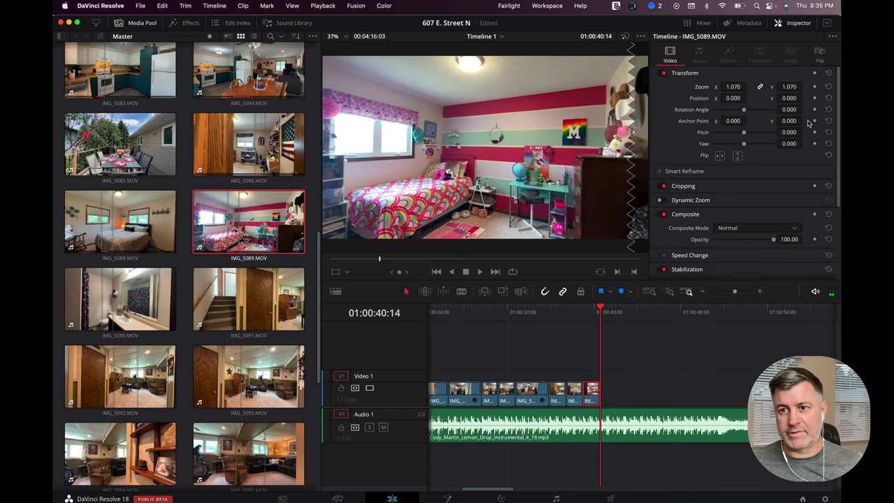
left_click_drag(790, 110, 804, 109)
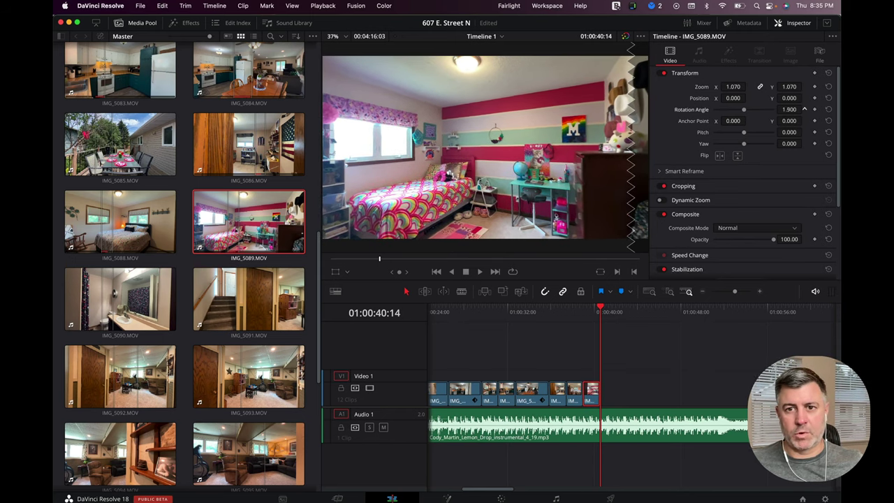
left_click_drag(732, 87, 734, 87)
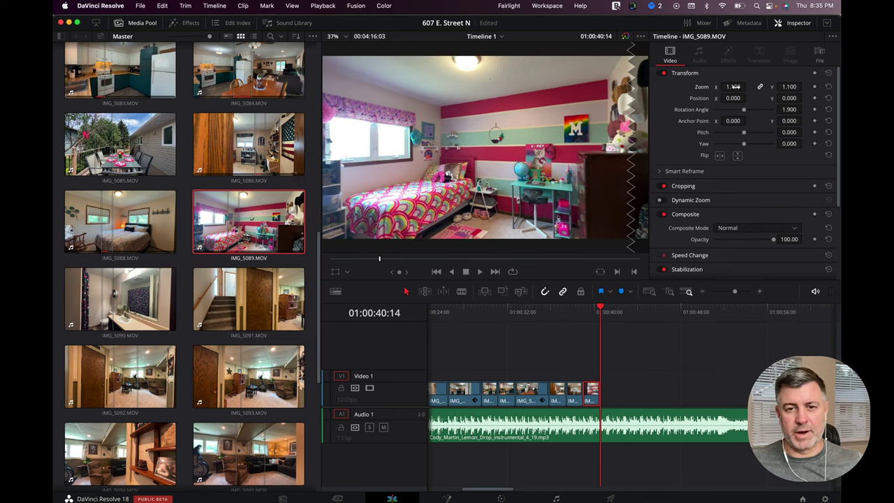
left_click_drag(788, 97, 759, 106)
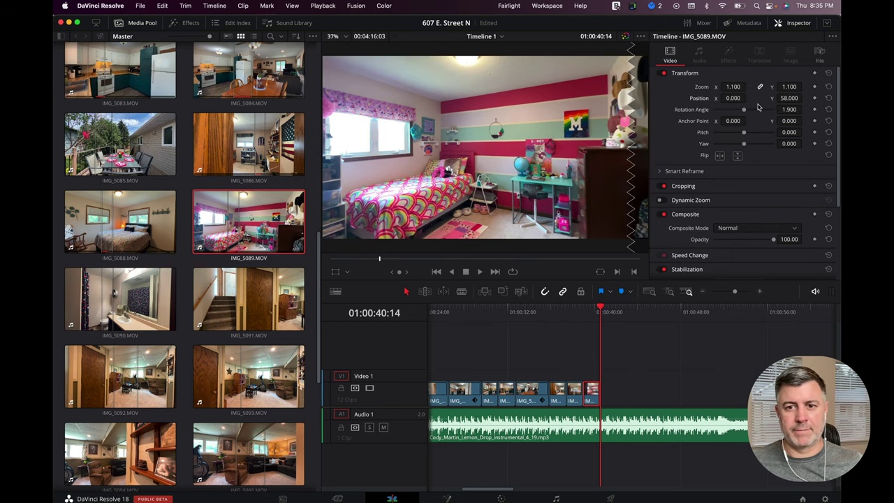
left_click_drag(98, 299, 595, 401)
- Trim the IMG_5090 bathroom clip's end and set zoom 1.060 with 1.400 rotation
key("space")
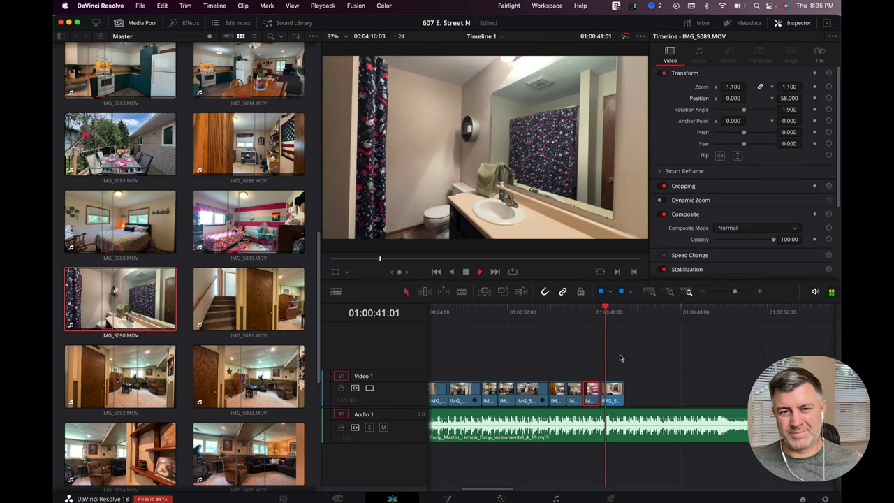
key("space")
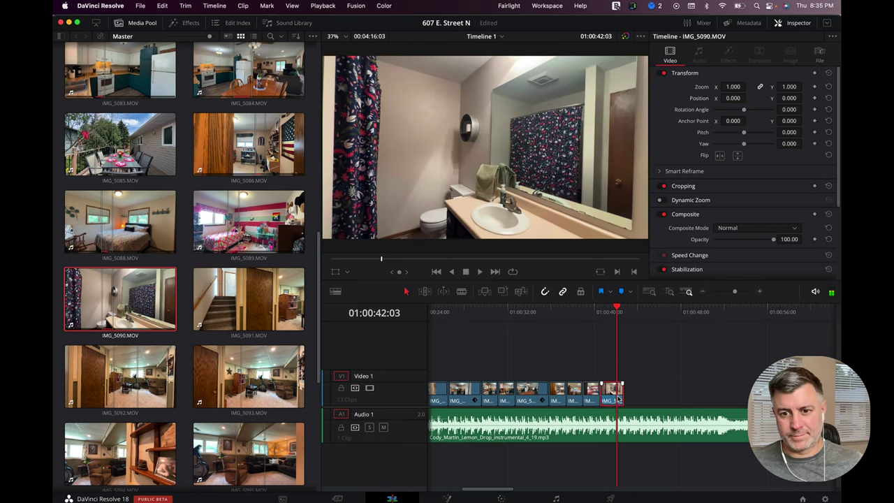
left_click_drag(623, 393, 611, 395)
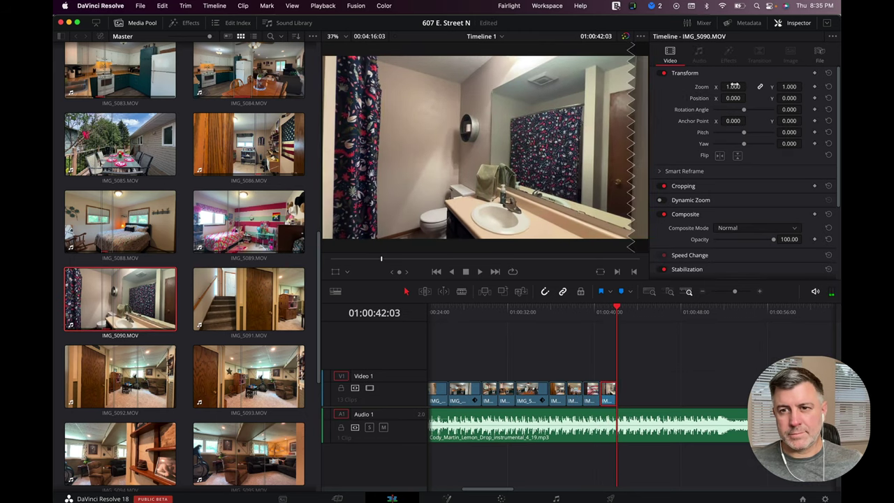
left_click_drag(734, 86, 748, 86)
left_click_drag(789, 110, 790, 109)
mouse_move(747, 86)
left_mouse_down()
mouse_move(733, 86)
mouse_move(747, 86)
left_mouse_up()
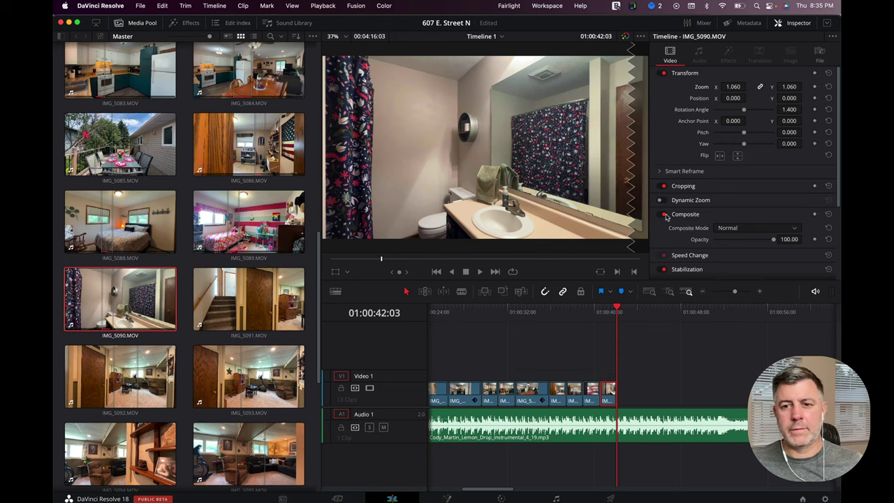
- Add the IMG_5091 stairs clip, review it from 01:00:40:14, then delete it
left_click_drag(298, 278, 614, 424)
left_click(602, 312)
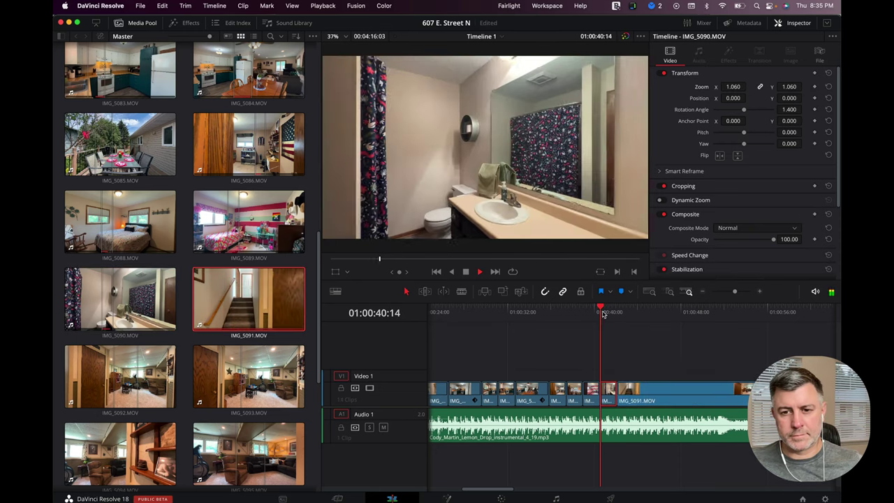
key("space")
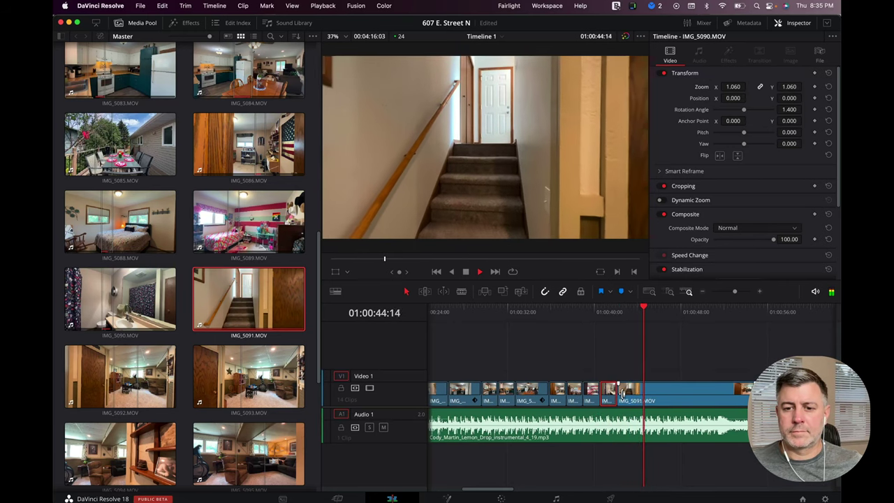
key("BackSpace")
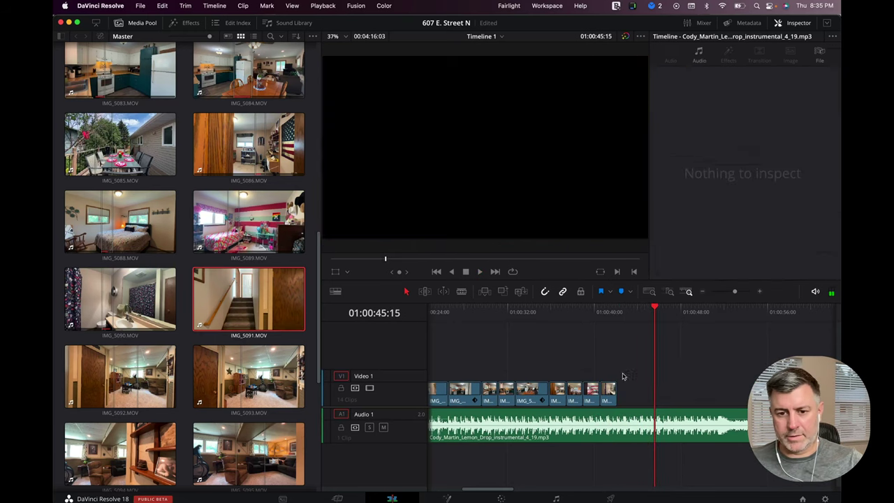
- Append basement clips IMG_5092 and IMG_5093 to Video 1, trimming each one's end
left_click_drag(167, 356, 620, 395)
left_click(615, 313)
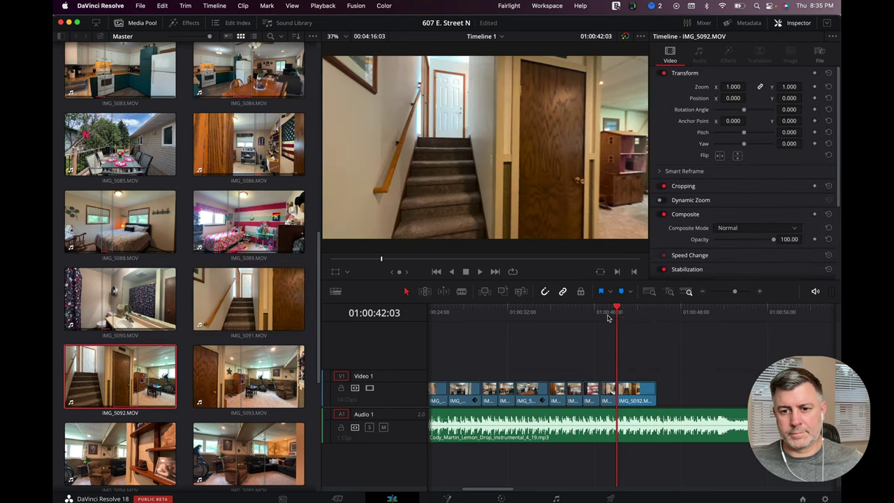
key("slash")
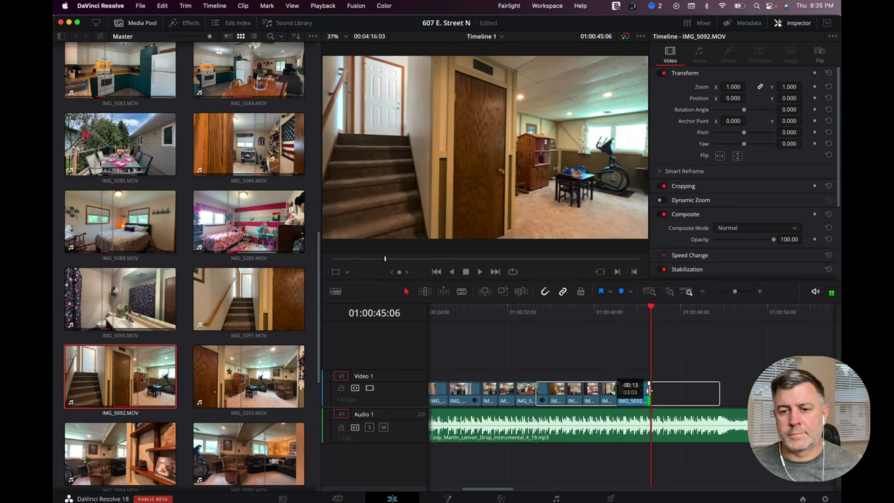
left_click_drag(648, 389, 648, 389)
left_click_drag(216, 368, 653, 416)
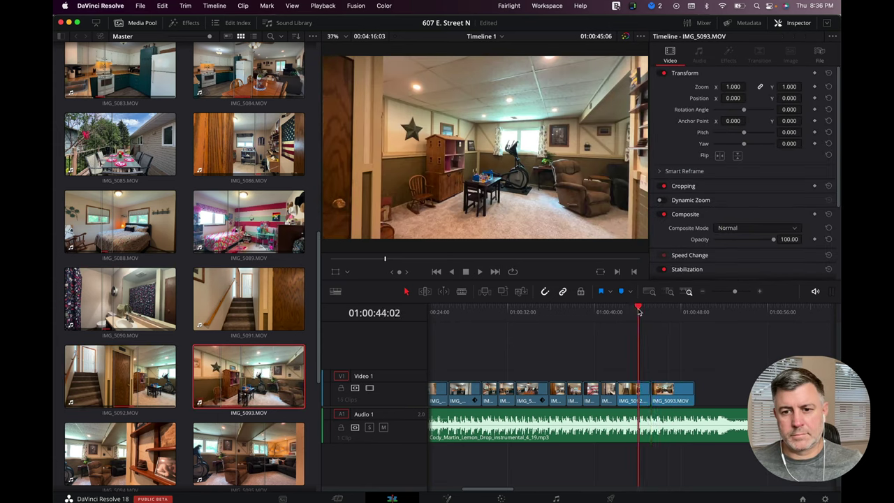
key("space")
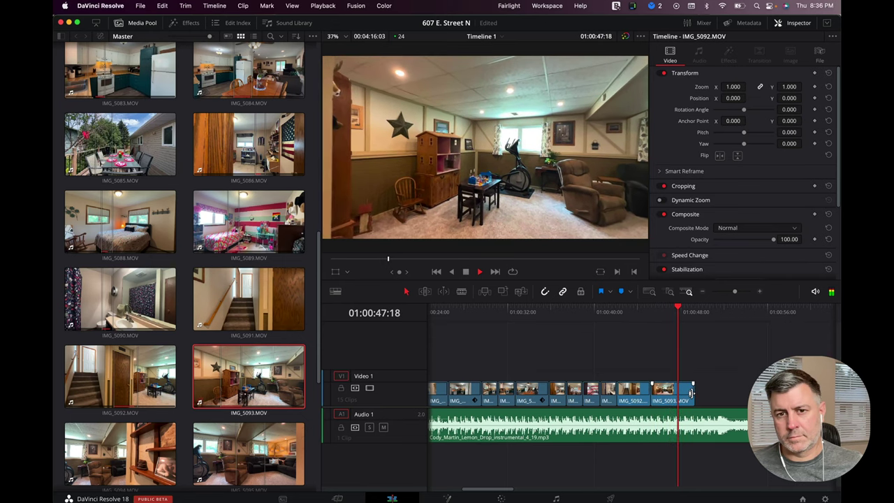
left_click_drag(689, 393, 671, 395)
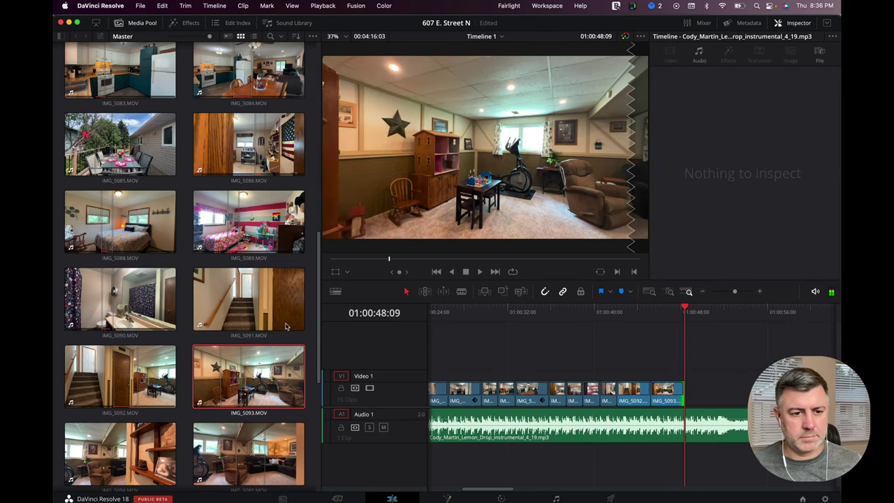
- Append IMG_5095 and IMG_5096 to the end of Video 1
left_click_drag(252, 454, 701, 409)
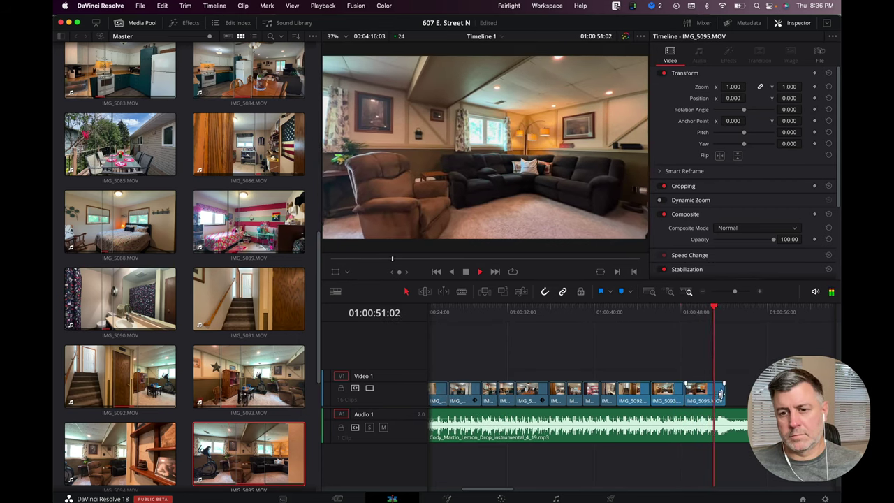
key("space")
left_click(683, 326)
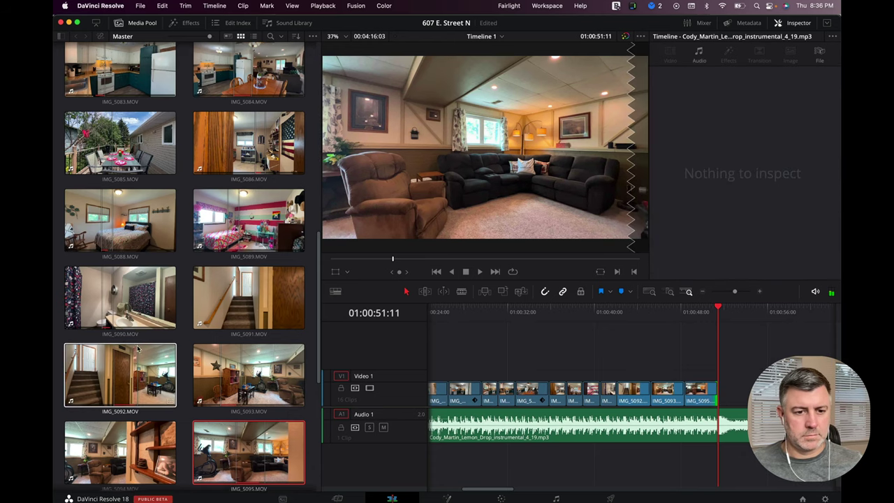
scroll(154, 279, "down", 5)
left_click_drag(154, 238, 715, 419)
- Review the end of the edit and trim IMG_5096's out point shorter
left_click(620, 314)
key("space")
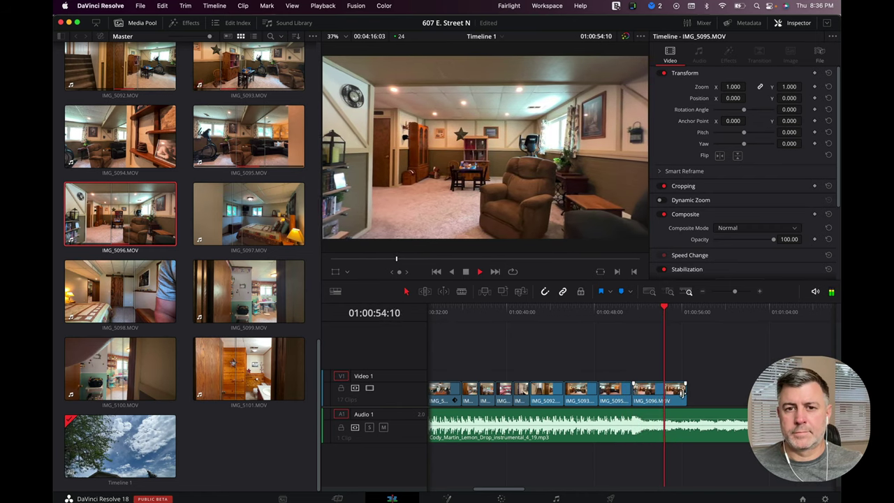
key("space")
left_click_drag(681, 392, 664, 393)
- Set IMG_5096 to Zoom 1.060, Rotation Angle 0.800 and Yaw 0.058, then review playback
left_click(581, 315)
key("space")
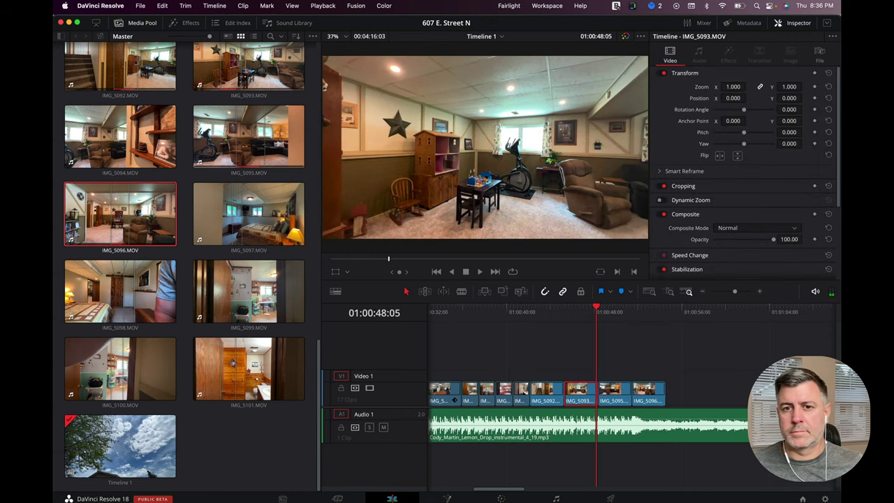
left_click_drag(789, 109, 804, 109)
left_click_drag(733, 87, 742, 88)
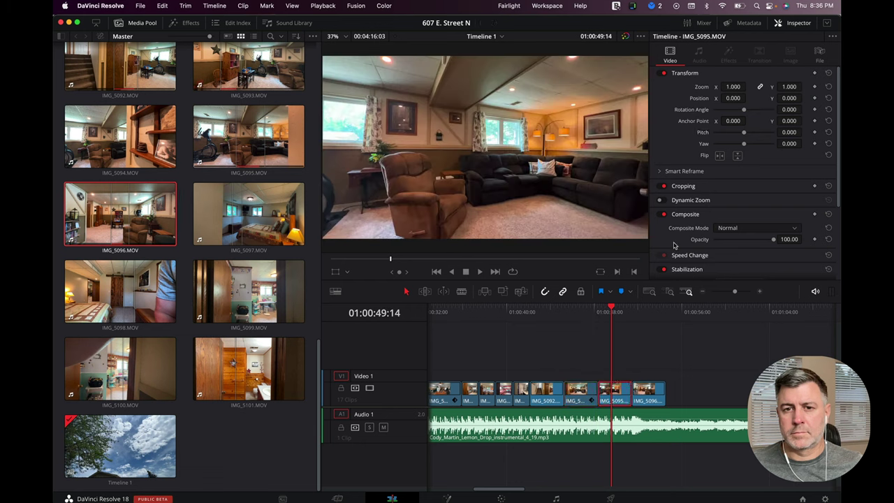
key("space")
left_click(645, 311)
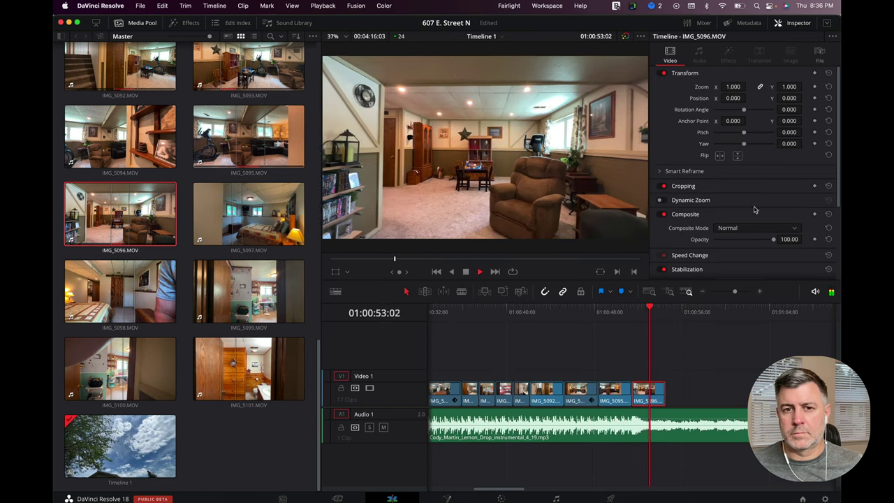
left_click_drag(734, 87, 747, 87)
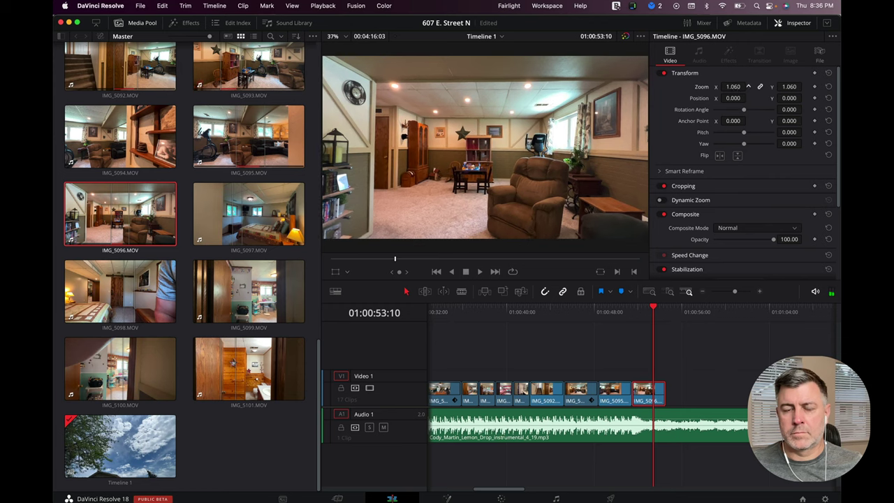
left_click_drag(787, 110, 803, 109)
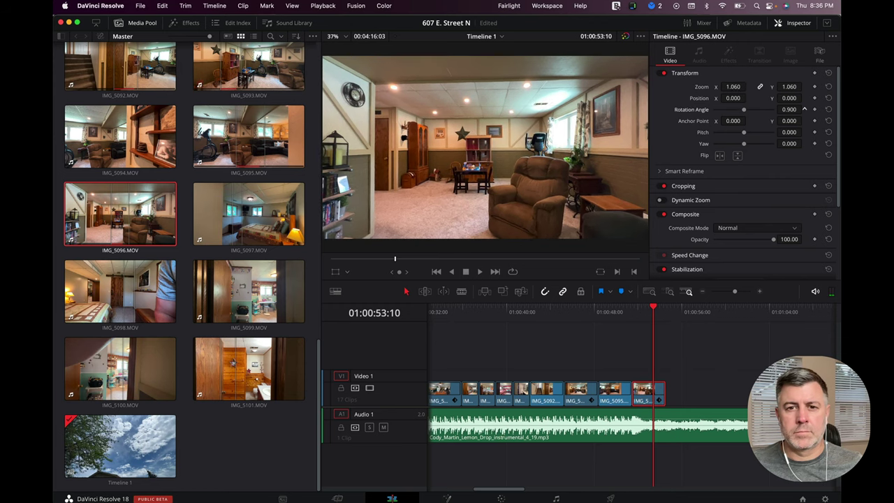
left_click_drag(787, 143, 804, 143)
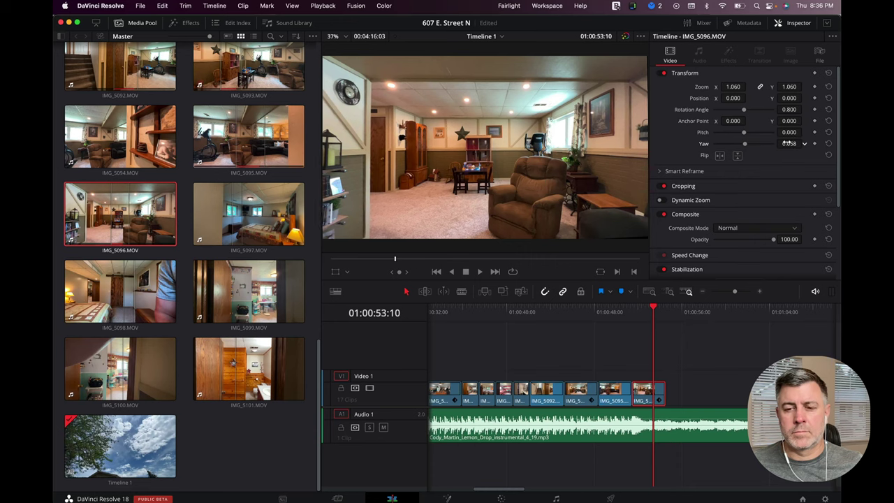
left_click(632, 313)
key("space")
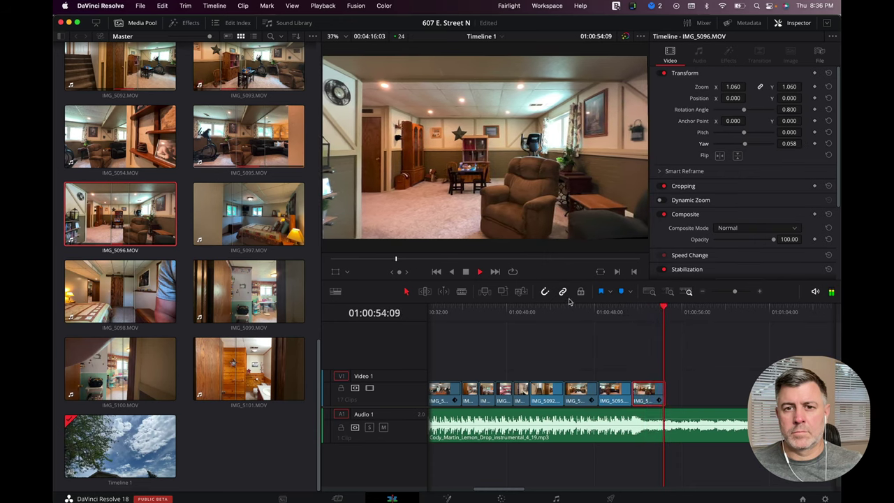
key("space")
- Append IMG_5097 and IMG_5098 to the end of V1 and trim IMG_5098's end
left_click_drag(249, 213, 666, 430)
key("space")
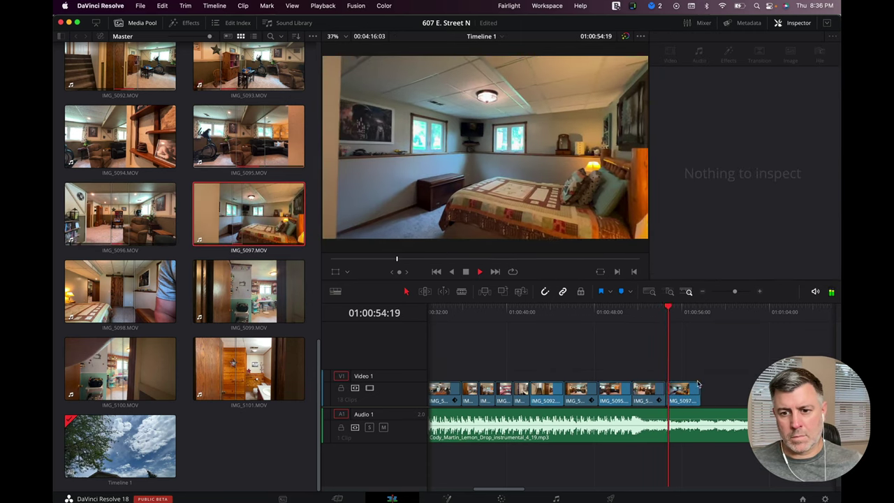
left_click(695, 396)
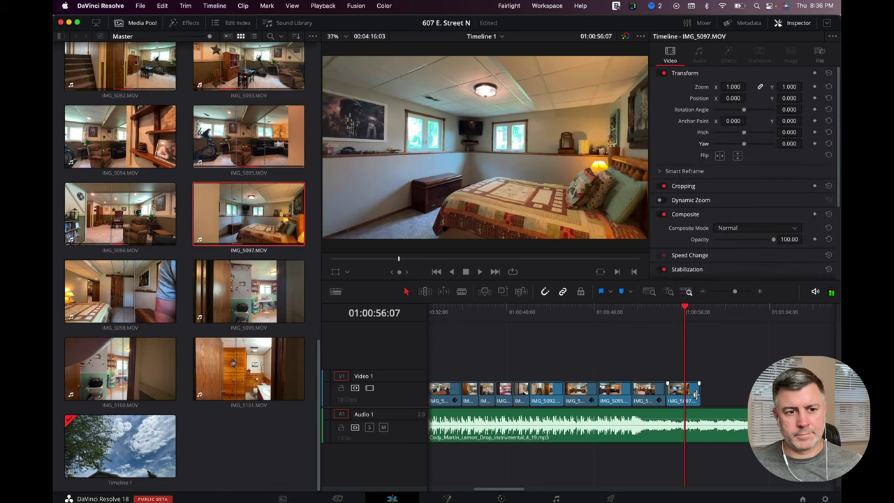
left_click(120, 290)
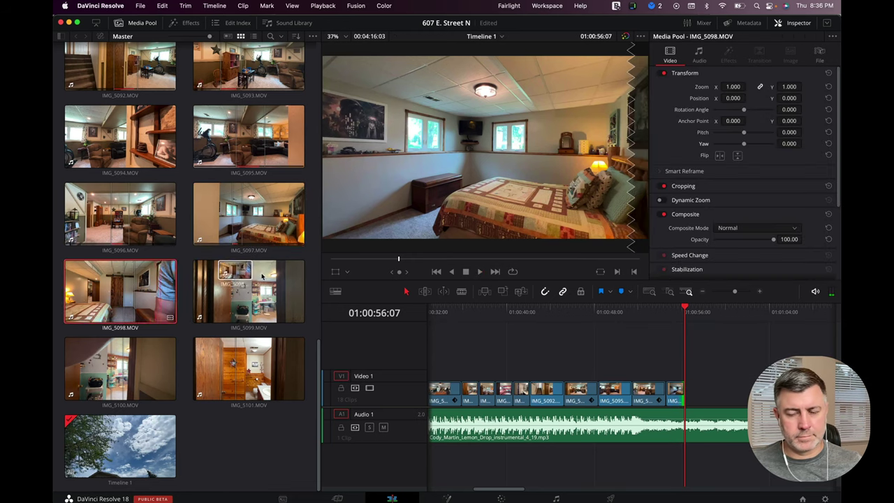
left_click_drag(120, 290, 670, 319)
left_click(662, 315)
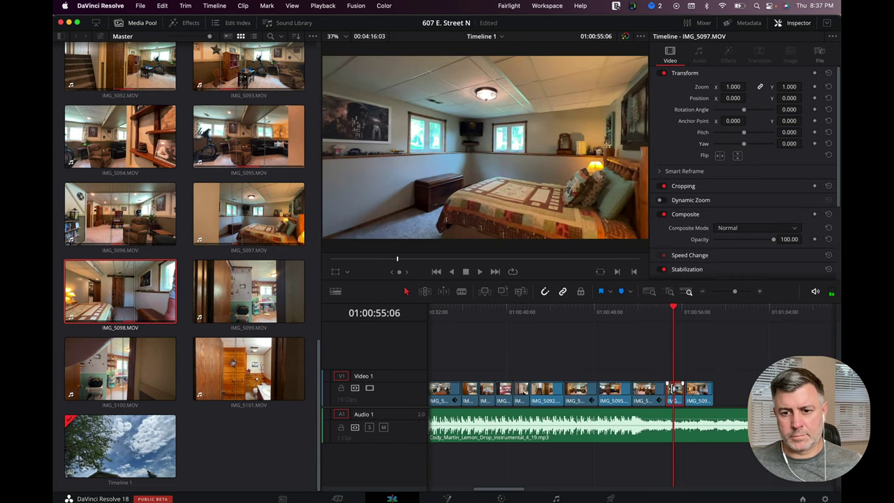
left_click_drag(699, 397, 693, 396)
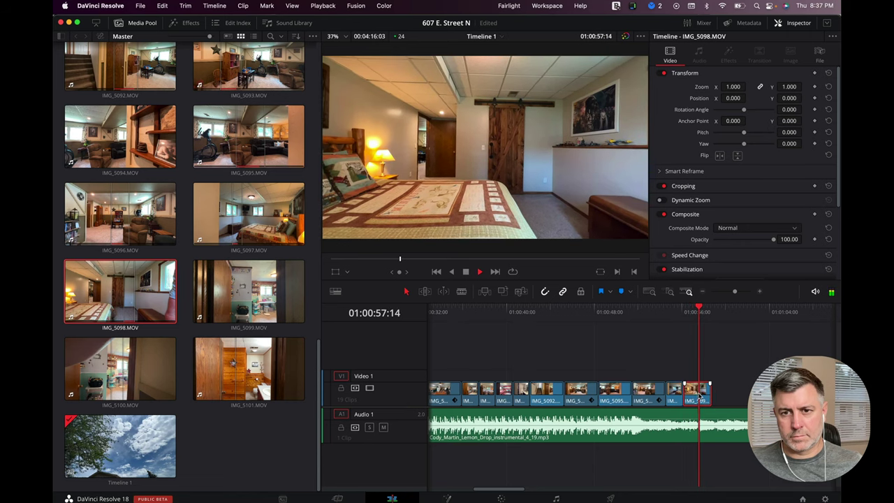
left_click_drag(709, 390, 699, 389)
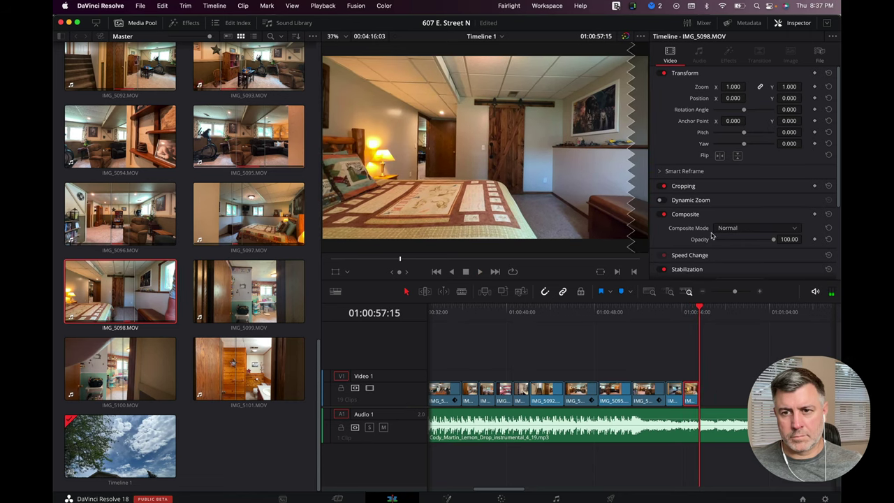
- Give IMG_5098 Zoom 1.160, Rotation 1.300 and Yaw -0.038, then review it
left_click_drag(736, 86, 748, 86)
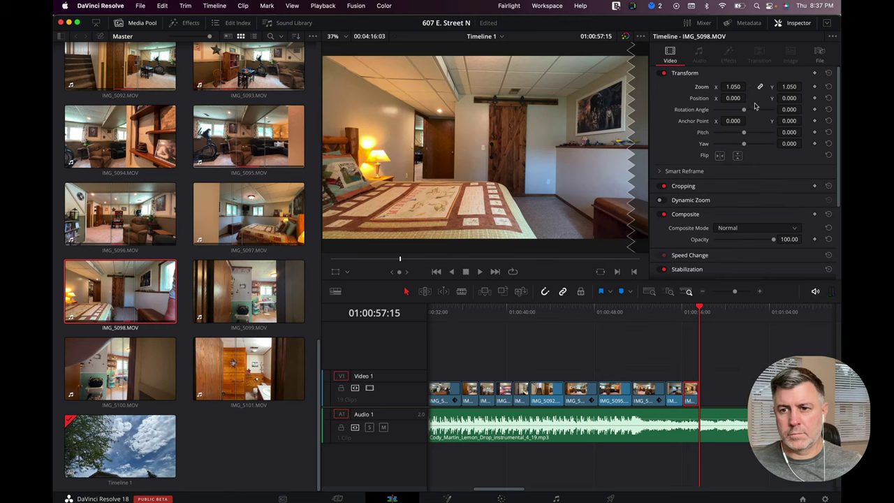
left_click_drag(803, 109, 804, 109)
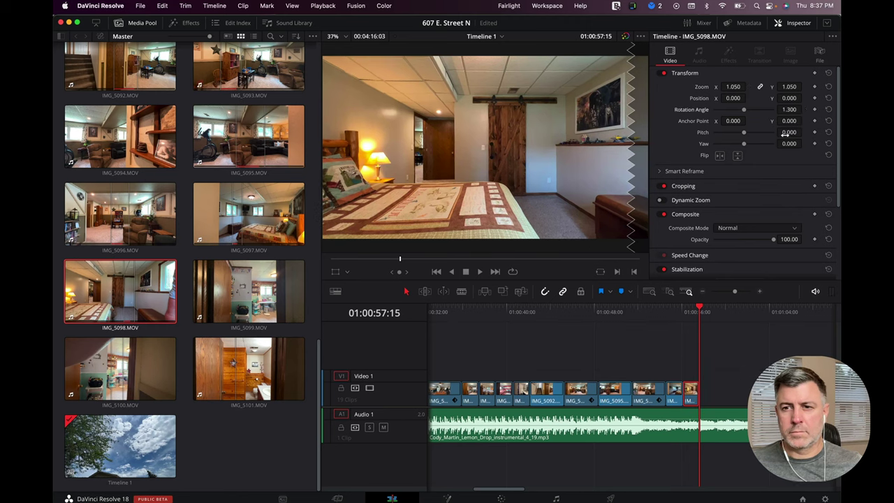
left_click_drag(788, 143, 804, 143)
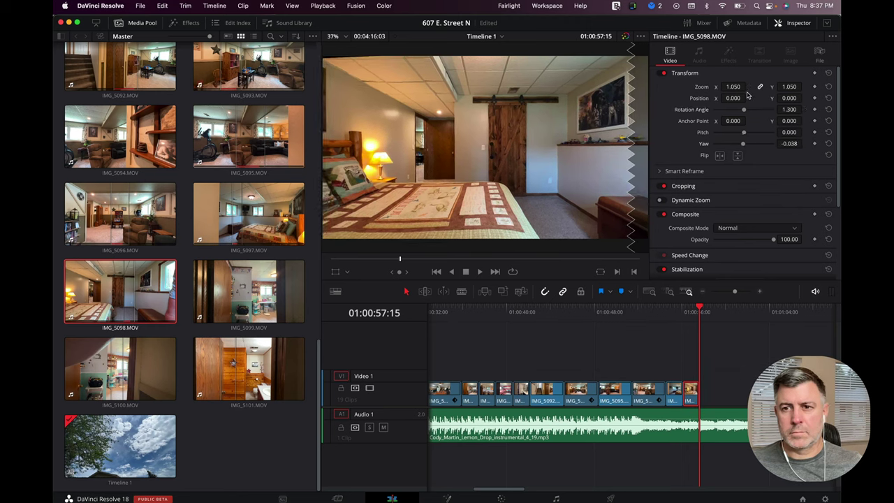
left_click_drag(733, 86, 750, 86)
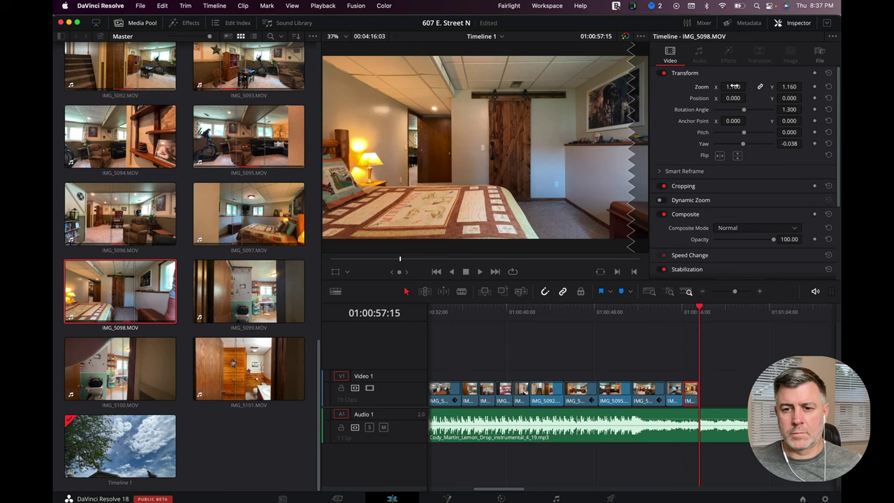
left_click(654, 315)
key("space")
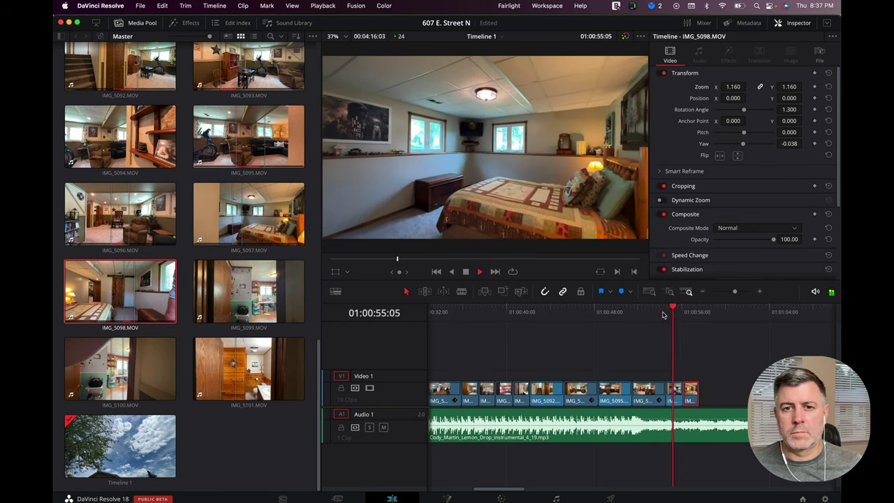
key("space")
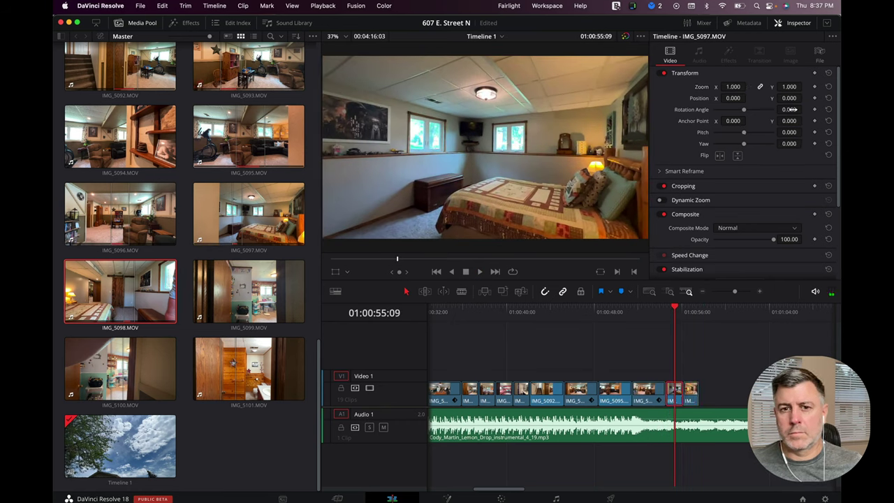
- Set IMG_5097 to Rotation 1.100 and Zoom 1.050 and play it back
left_click_drag(789, 109, 804, 109)
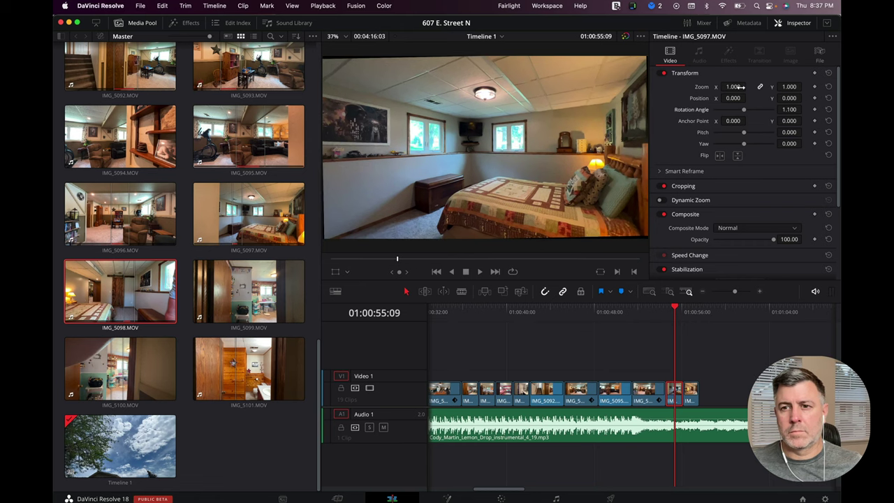
left_click_drag(740, 87, 748, 85)
key("space")
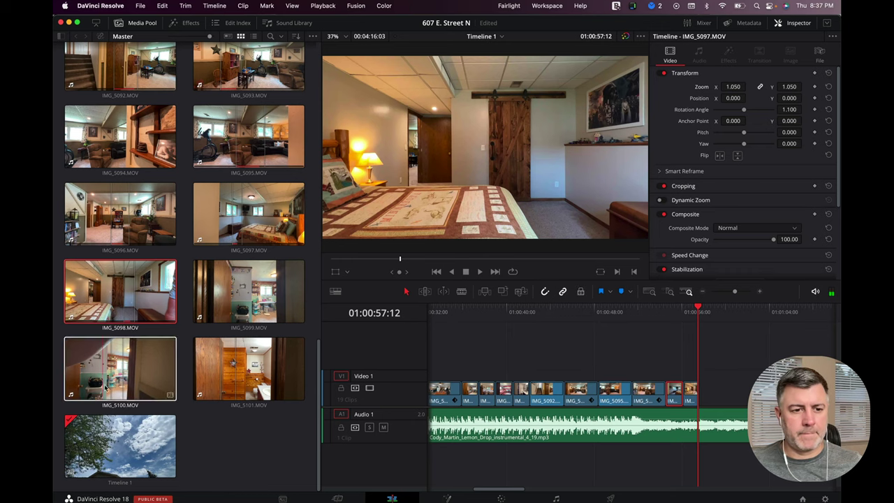
- Append craft-room clip IMG_5100 to the end of the timeline and preview it
left_click_drag(105, 377, 701, 418)
key("space")
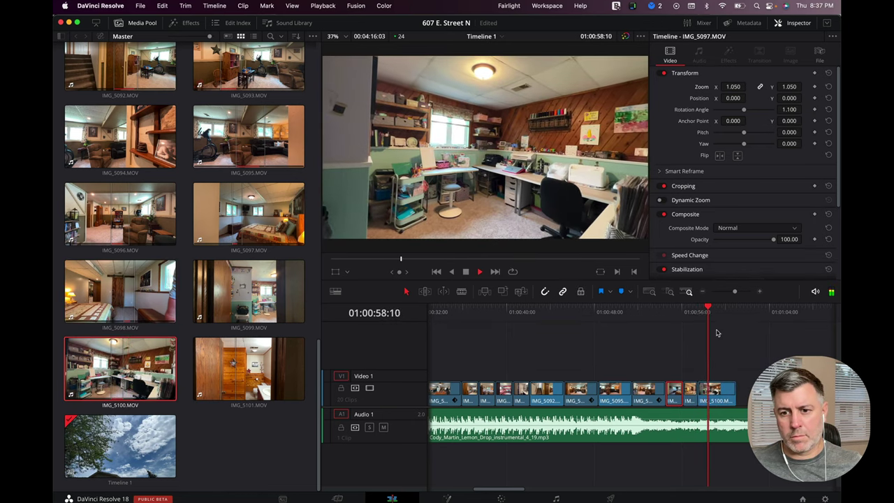
left_click(685, 312)
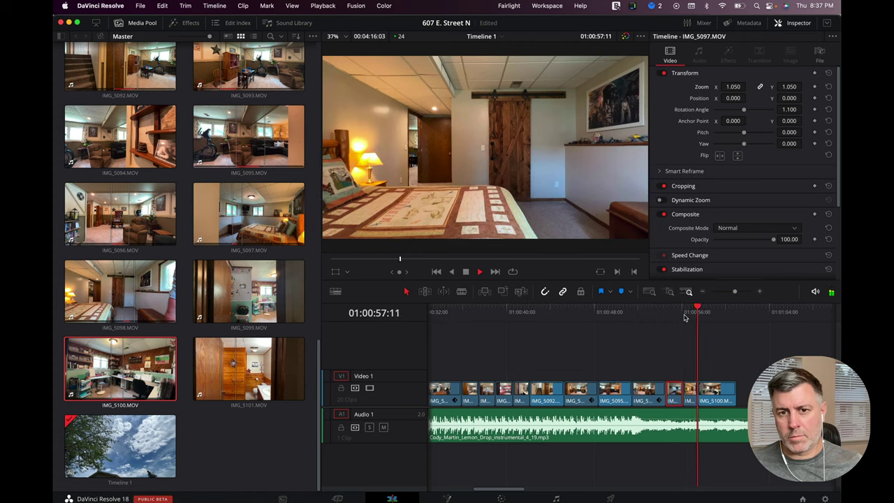
key("space")
- Set IMG_5100 to Zoom 1.180, Rotation 2.900 and X -224, then trim its end
left_click(705, 392)
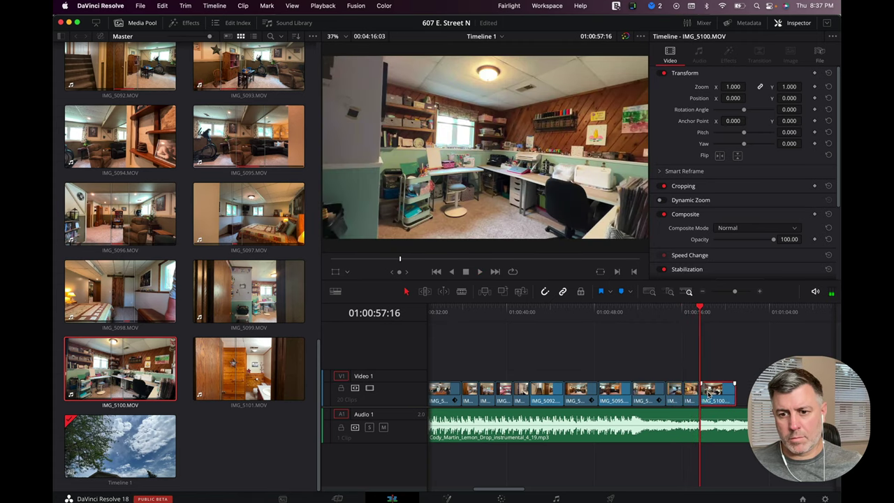
left_click_drag(726, 86, 732, 85)
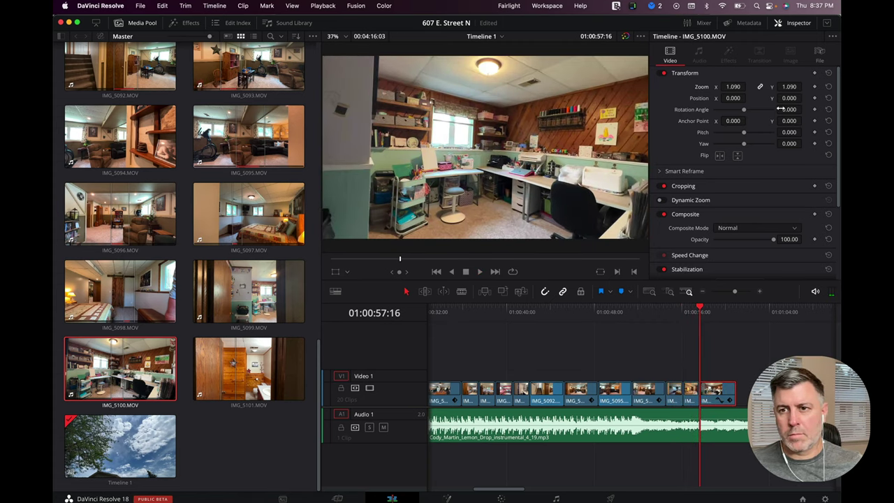
left_click_drag(780, 109, 804, 108)
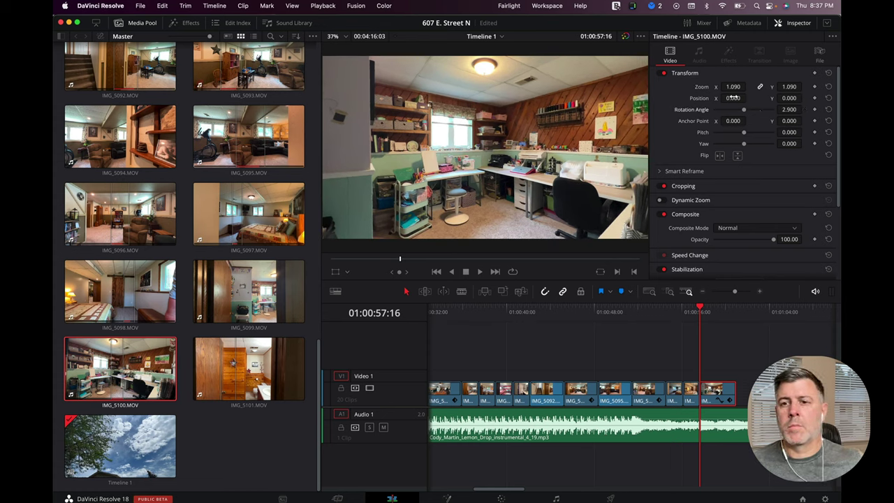
mouse_move(733, 86)
left_mouse_down()
mouse_move(747, 86)
mouse_move(748, 97)
mouse_move(726, 98)
left_mouse_up()
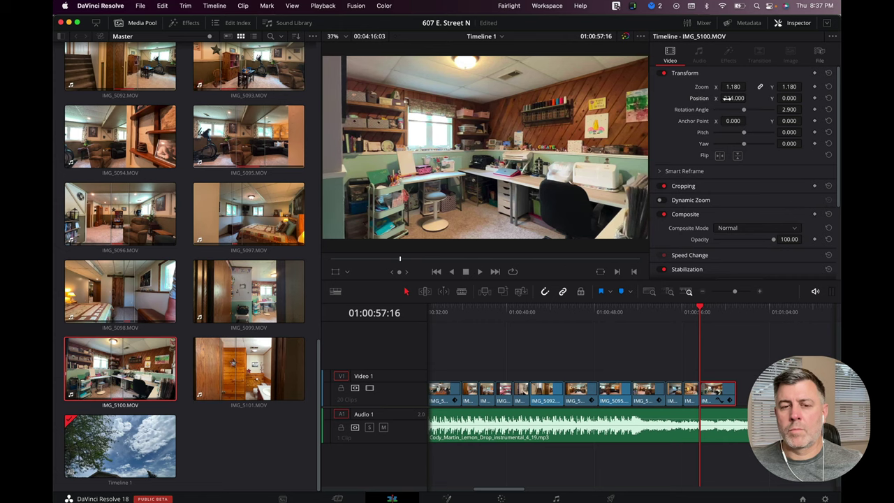
left_click(684, 318)
key("space")
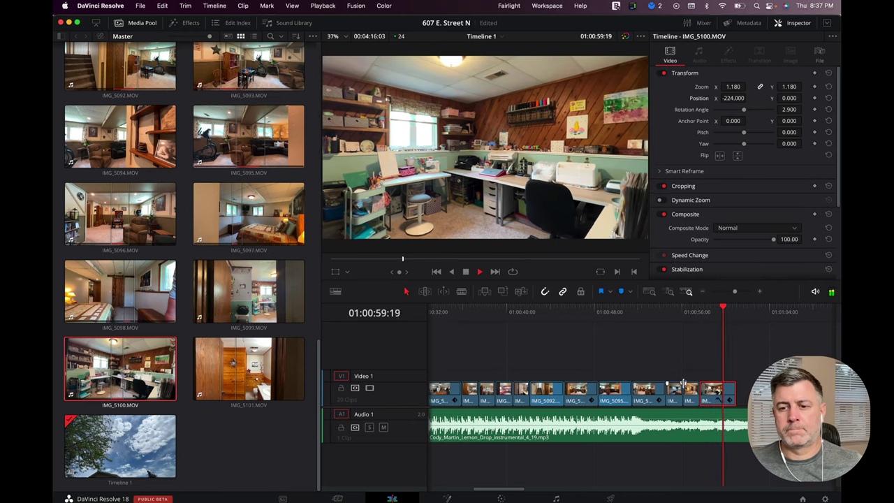
left_click_drag(733, 391, 731, 393)
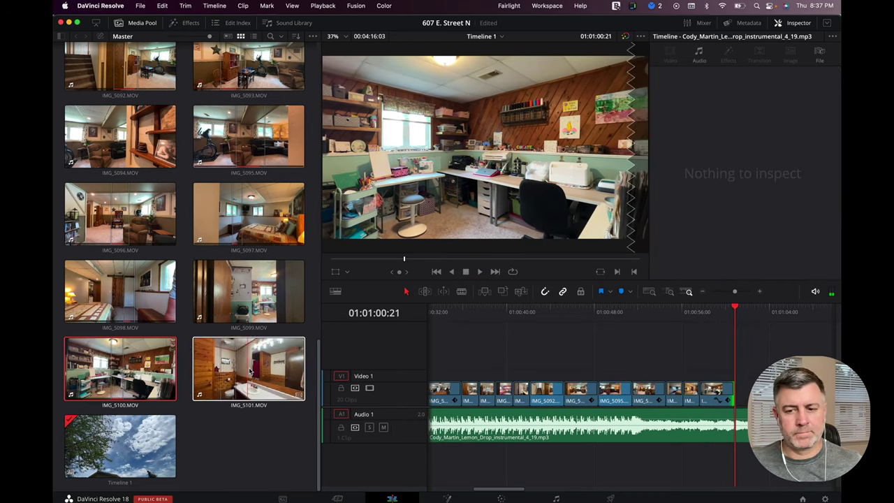
- Add bathroom clip IMG_5101 after IMG_5100, preview it, and trim its tail shorter
left_click(216, 375)
left_click_drag(734, 417, 735, 412)
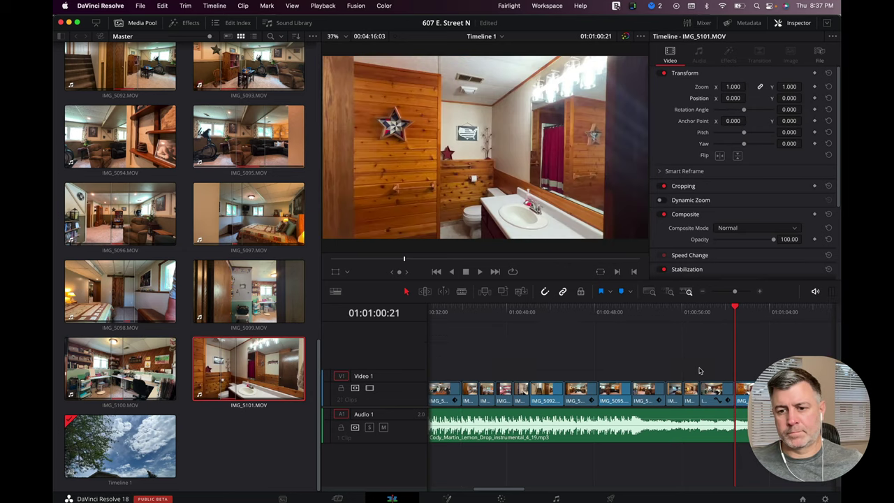
scroll(696, 368, "right", 5)
key("space")
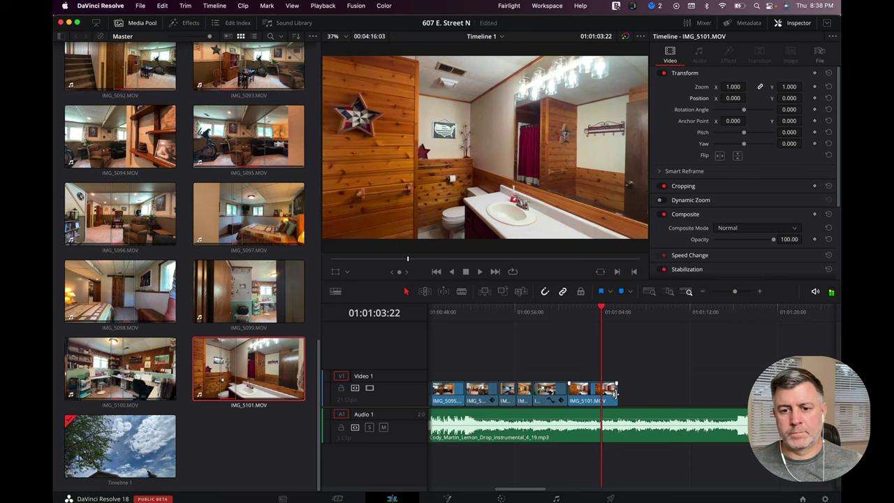
left_click_drag(614, 393, 599, 392)
left_click(734, 349)
left_click(697, 314)
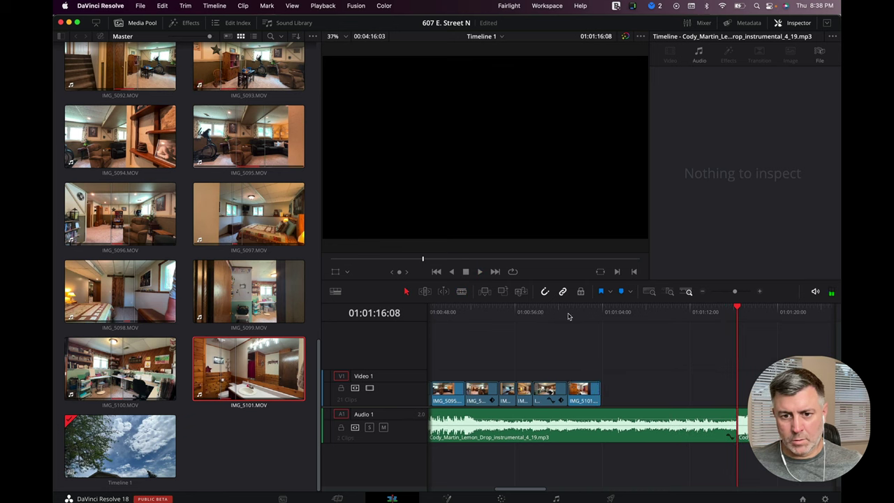
- Blade the Lemon Drop music at the playhead and delete the unwanted section
left_click(533, 314)
key("space")
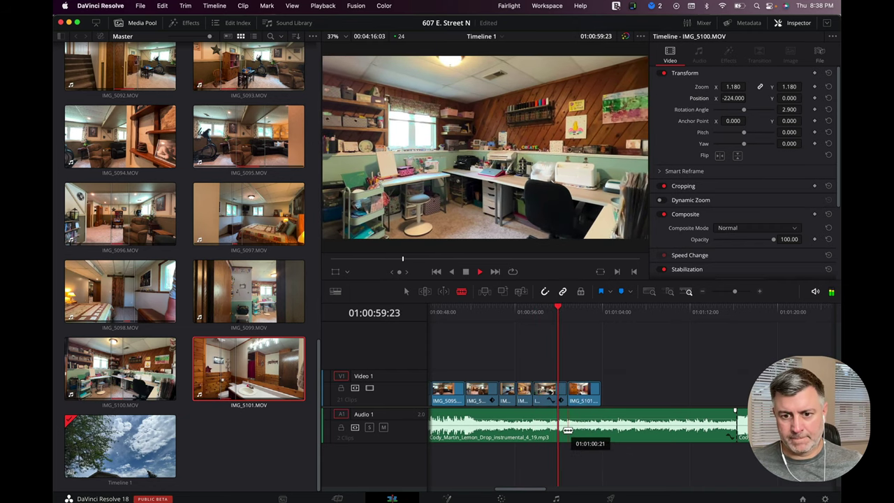
key("space")
key("space")
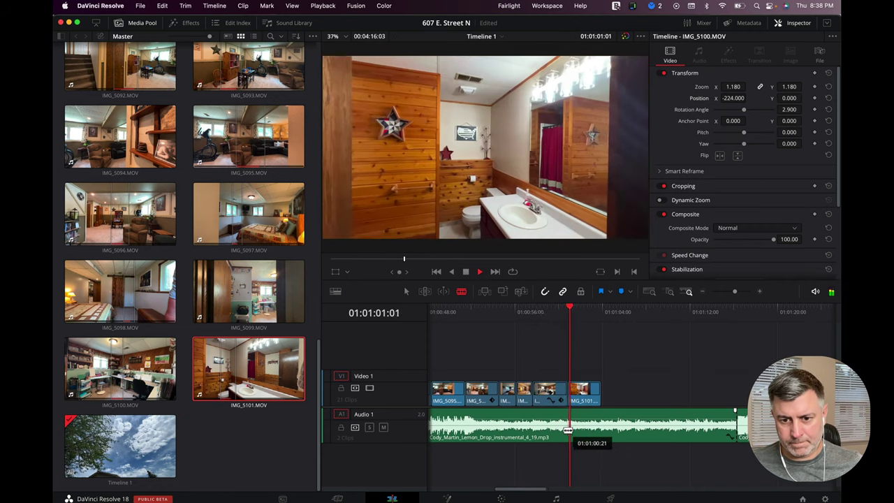
left_click(567, 430)
left_click(658, 434)
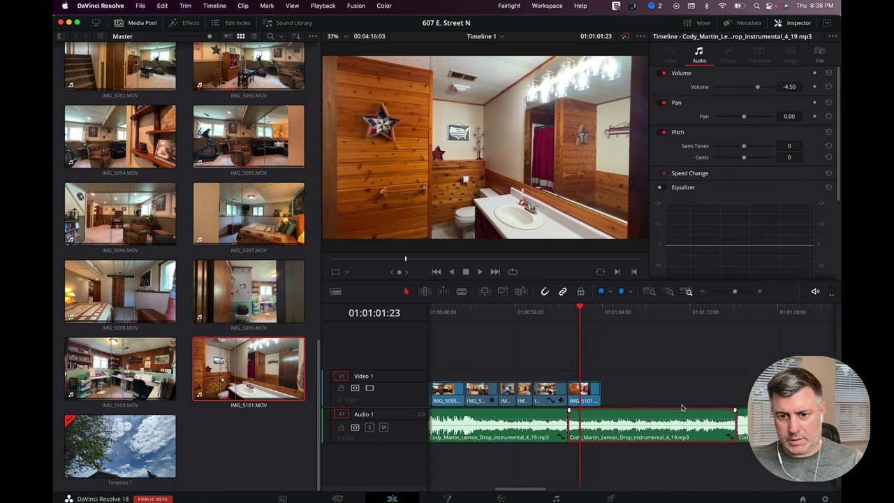
key("space")
key("super+z")
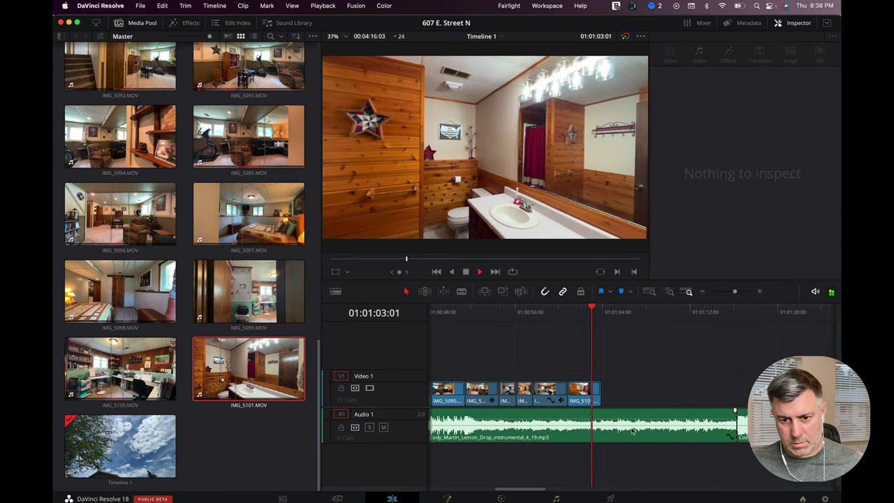
left_click(624, 430)
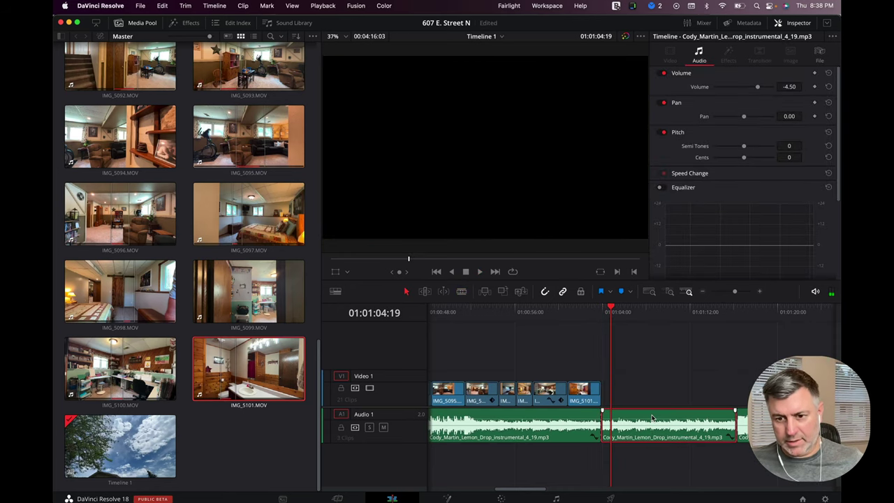
key("BackSpace")
- Slide the following music clip left and line its edit point up with the video cut
left_click_drag(762, 432, 577, 417)
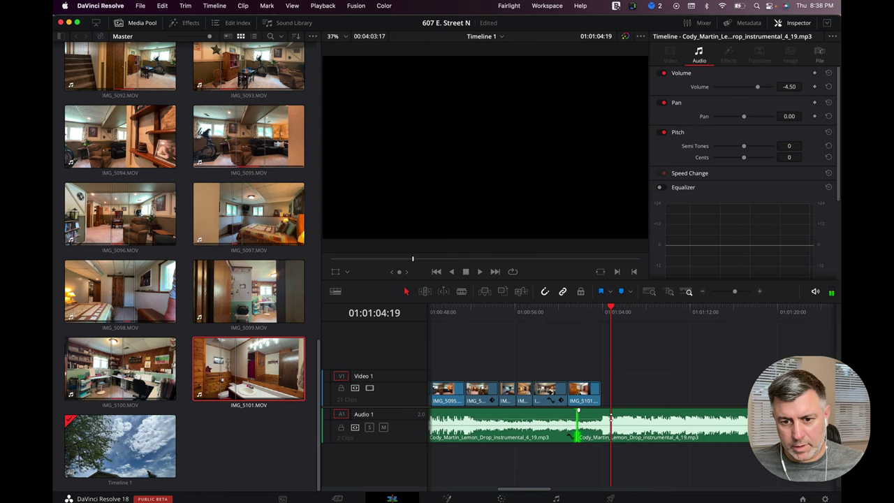
left_click(560, 312)
key("space")
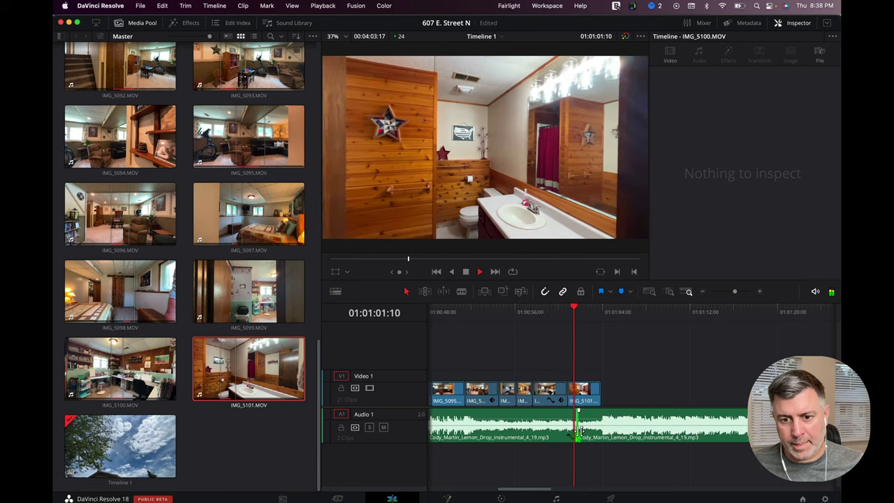
key("space")
left_click_drag(579, 431, 567, 431)
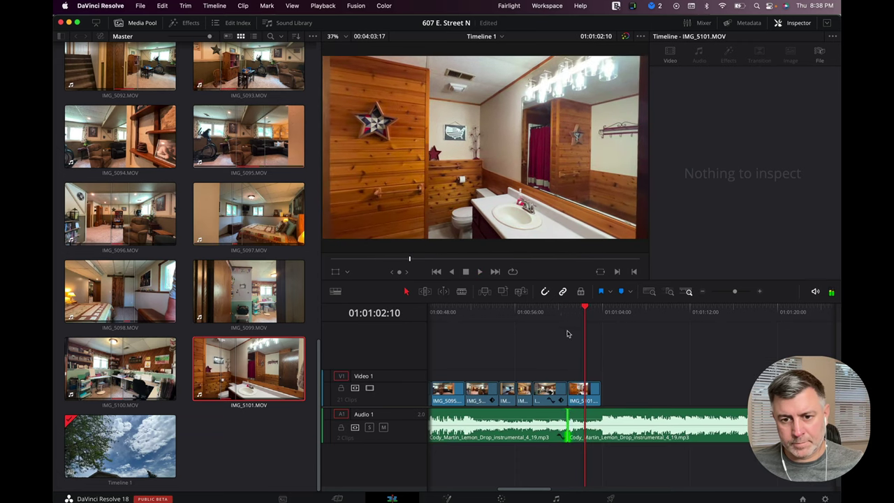
left_click(550, 316)
key("space")
key("super+equal")
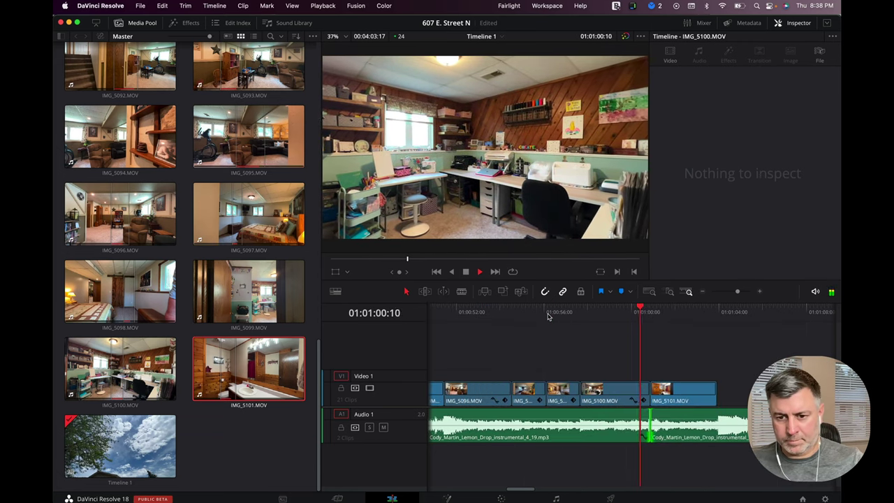
key("space")
key("super+equal")
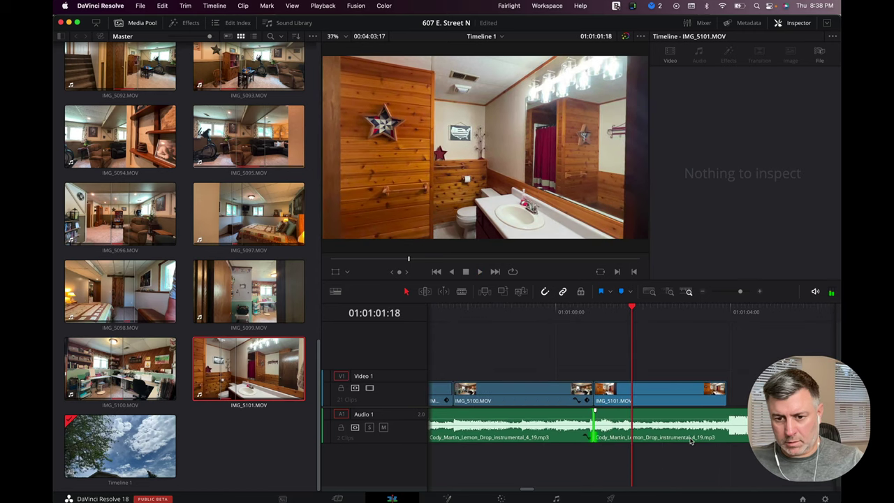
key("super+equal")
key("super+equal")
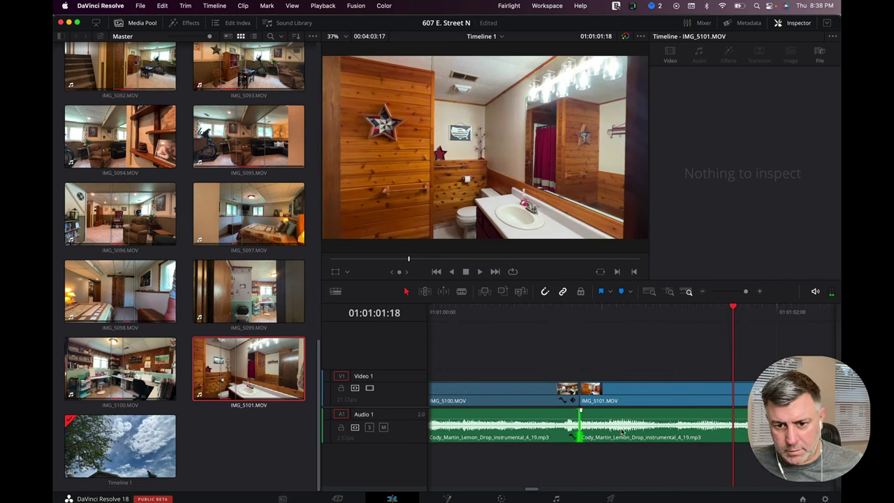
- Fine-trim the second music clip's start and replay the edit from the timeline start
left_click_drag(621, 432, 579, 429)
left_click(505, 312)
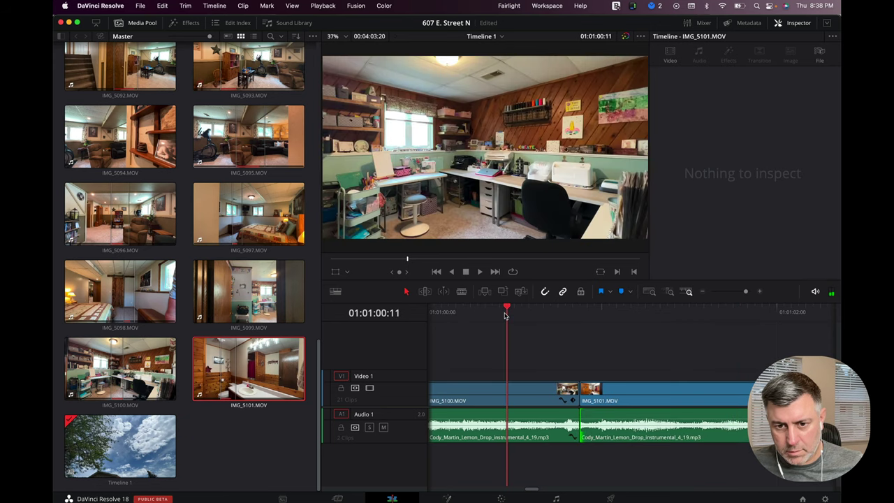
key("space")
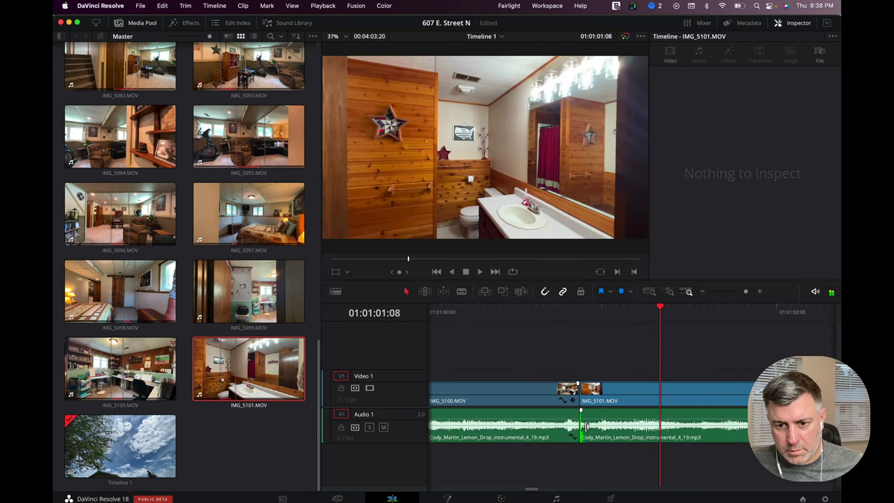
left_click_drag(585, 427, 601, 436)
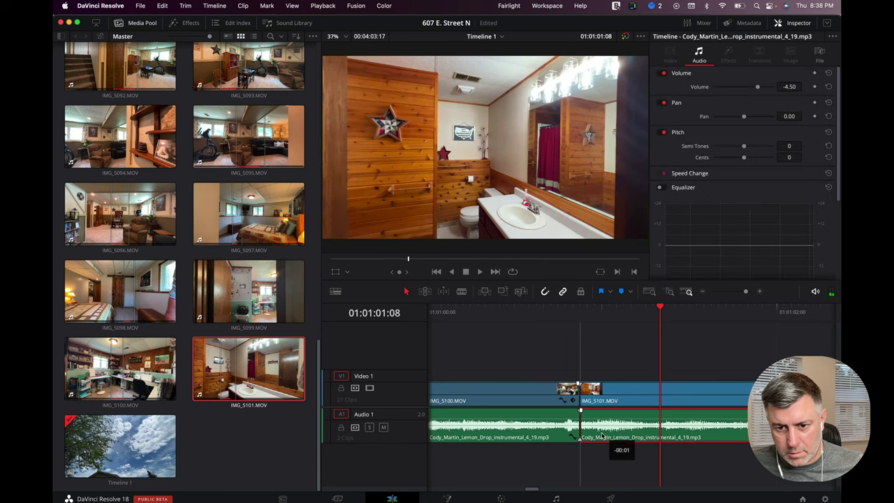
key("/")
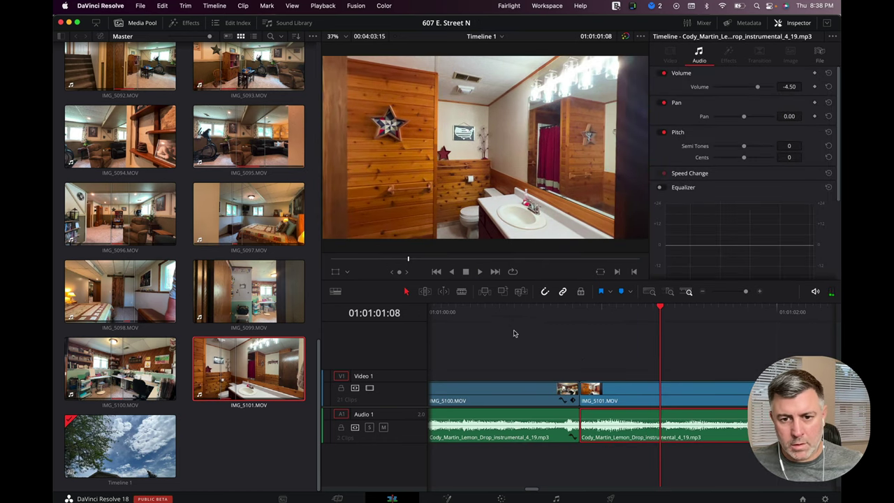
key("Home")
key("space")
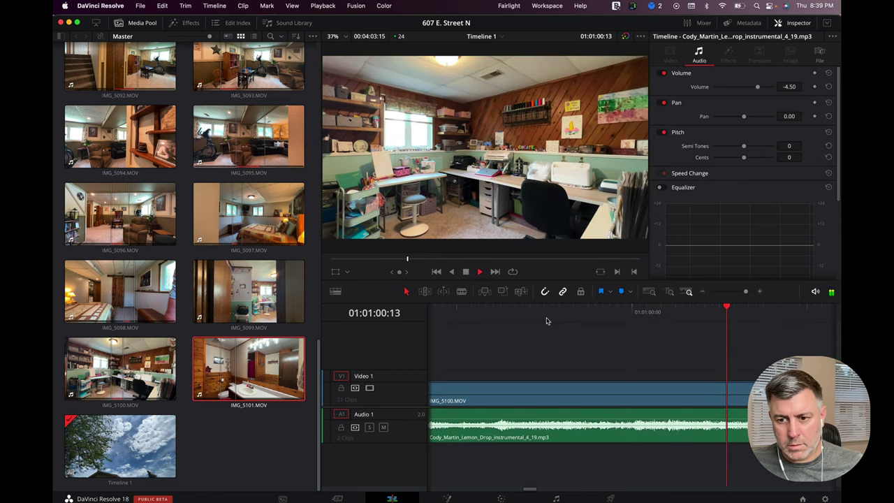
key("space")
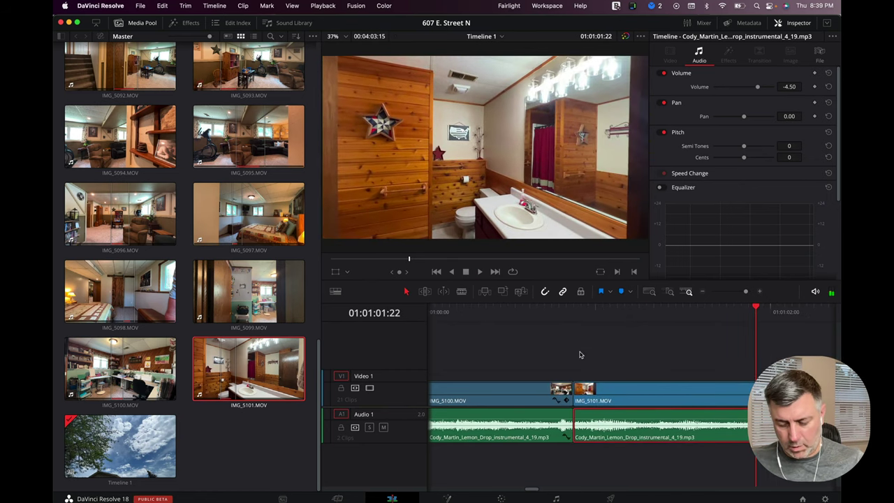
key("super+minus")
- Drop a Cross Fade +3 dB audio transition onto the music edit point and play through it
left_click(199, 25)
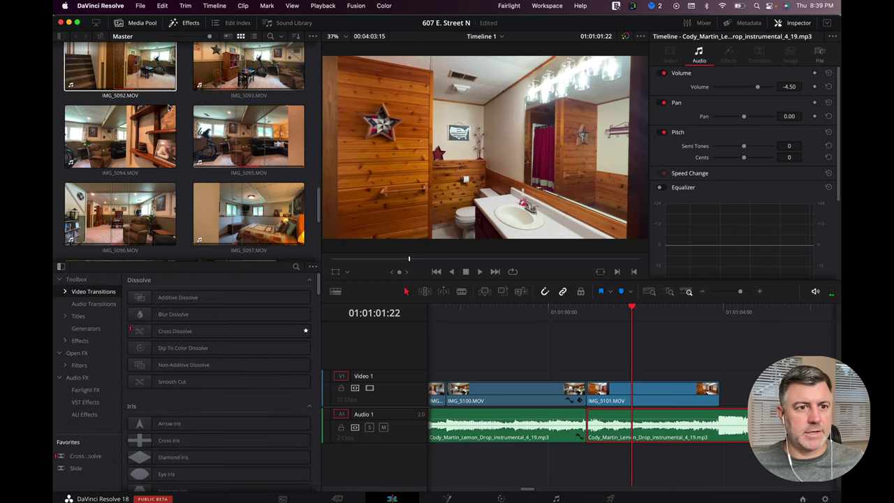
left_click(95, 306)
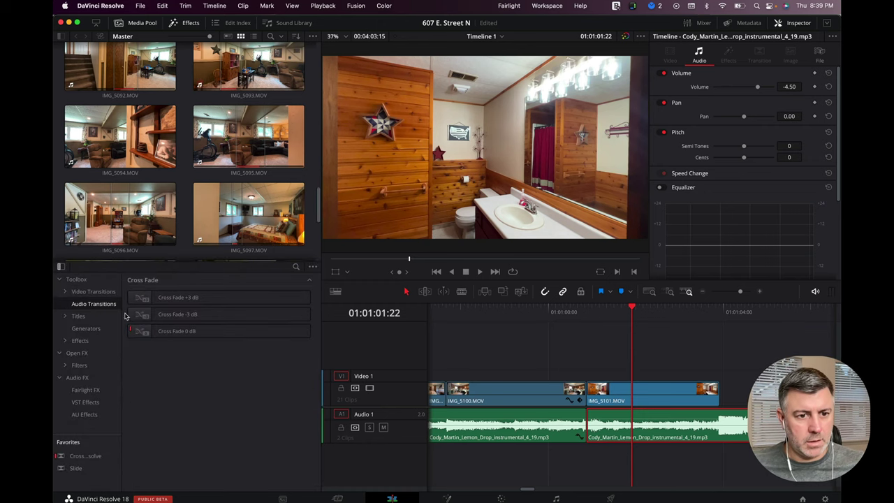
left_click_drag(180, 297, 632, 417)
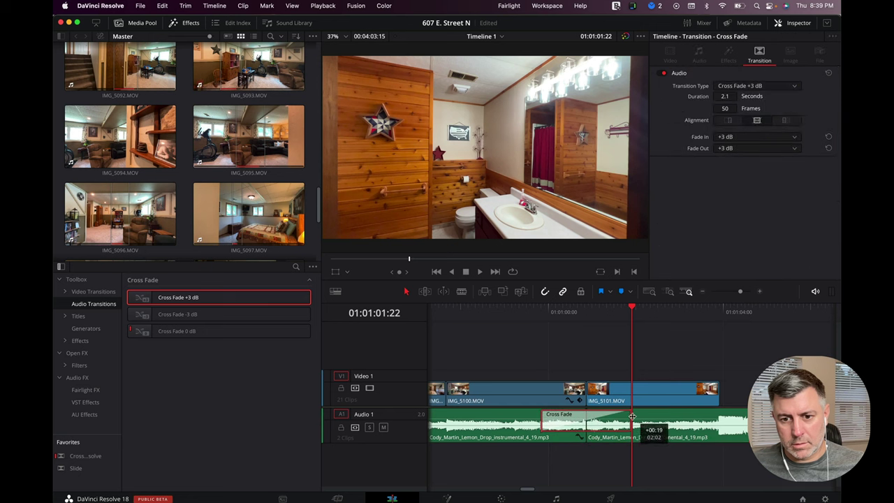
left_click(490, 324)
key("space")
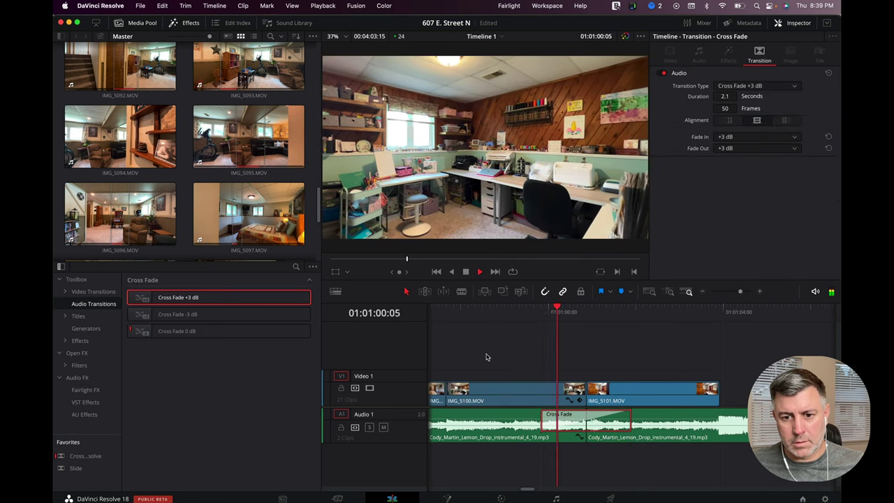
key("super+minus")
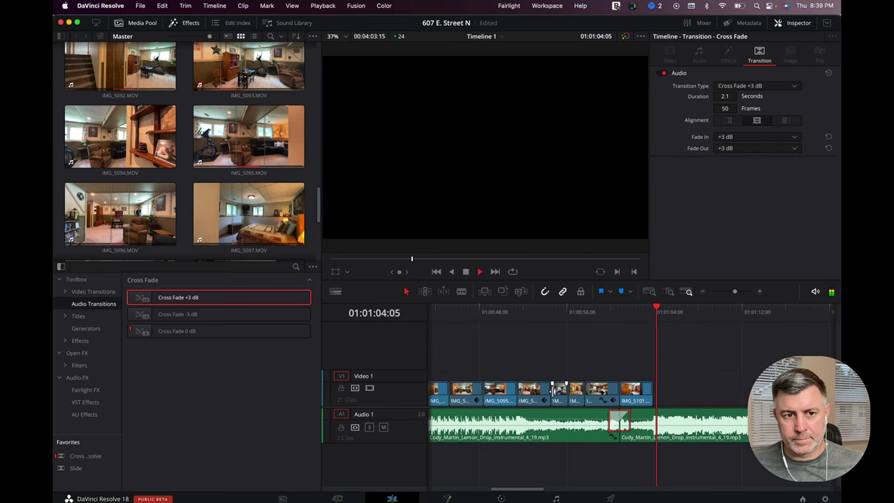
- Browse the Media Pool and drag the IMG_5073 exterior clip after the bathroom clip
scroll(282, 194, "down", 5)
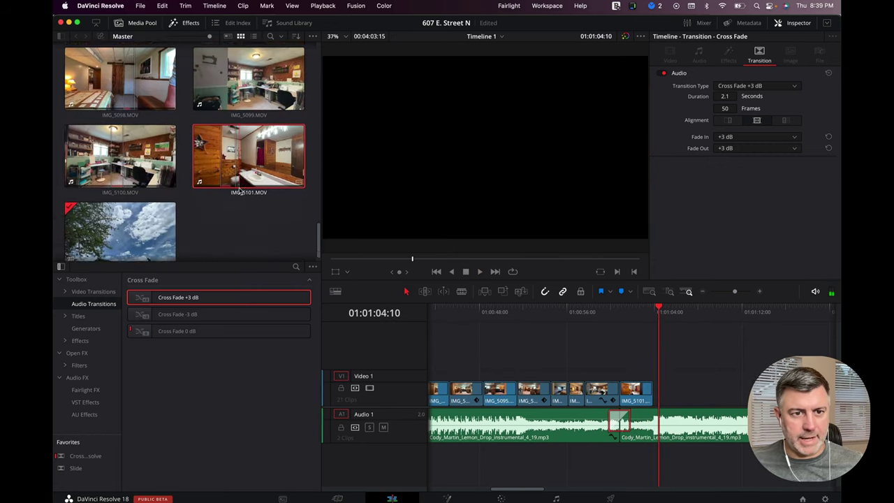
scroll(181, 150, "up", 15)
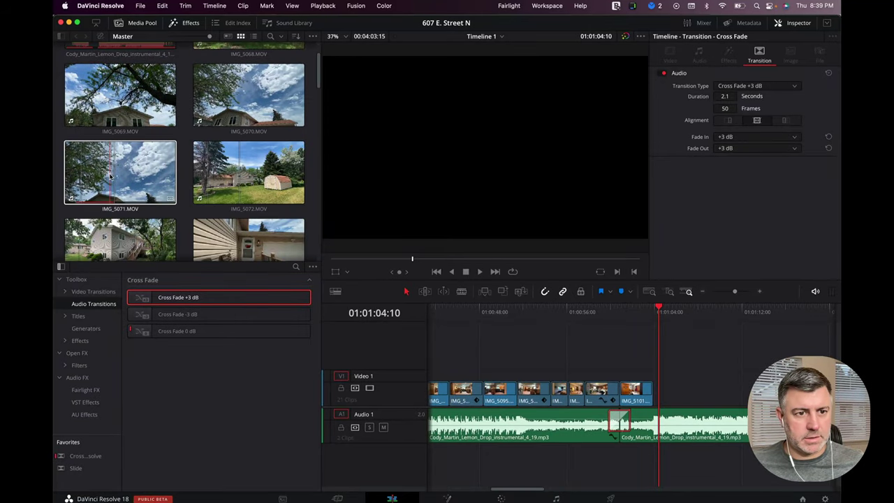
scroll(120, 175, "down", 2)
left_click_drag(119, 216, 719, 396)
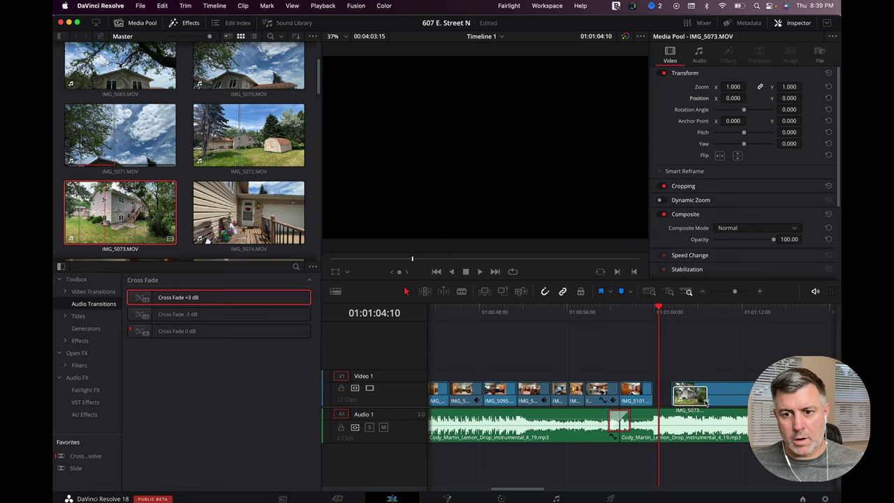
- Place deck clip IMG_5085 after IMG_5101 and trim its end at 01:01:07:01
scroll(236, 136, "down", 20)
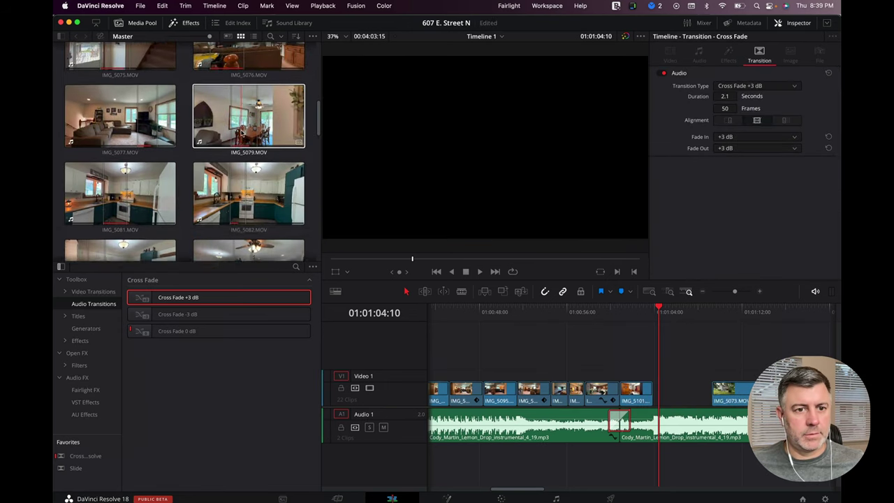
scroll(240, 131, "down", 15)
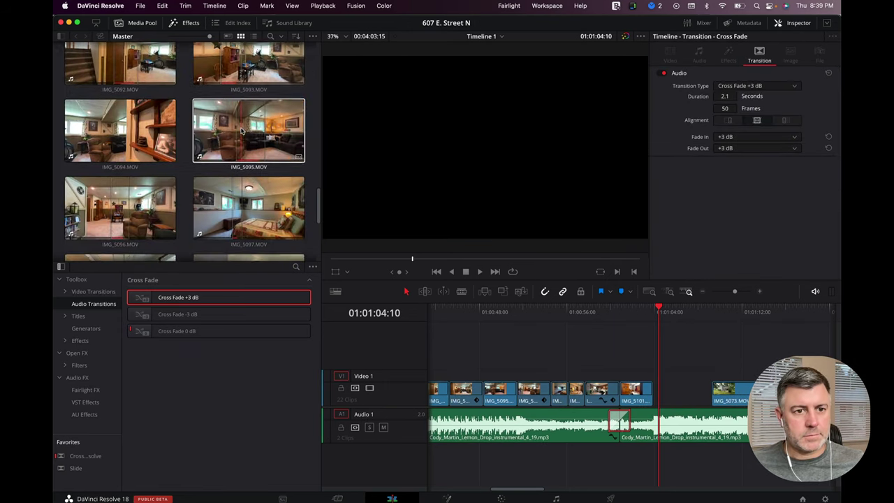
scroll(241, 131, "up", 15)
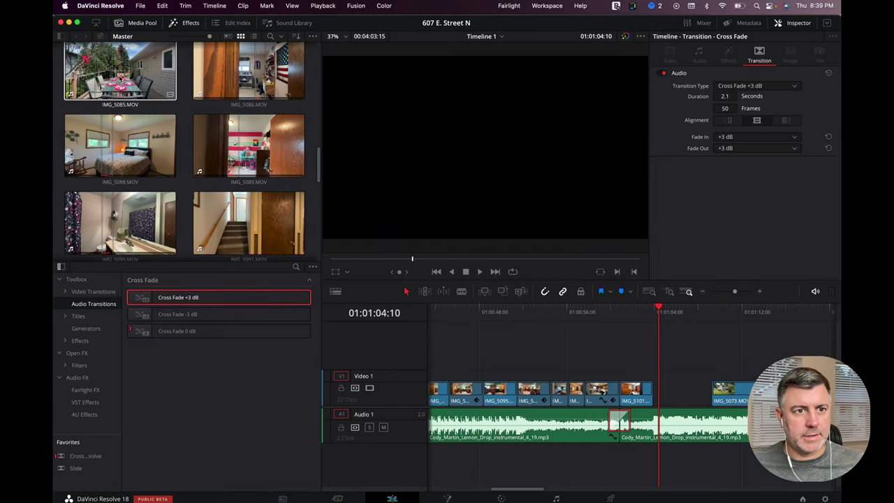
left_click_drag(121, 70, 666, 379)
left_click(643, 316)
key("space")
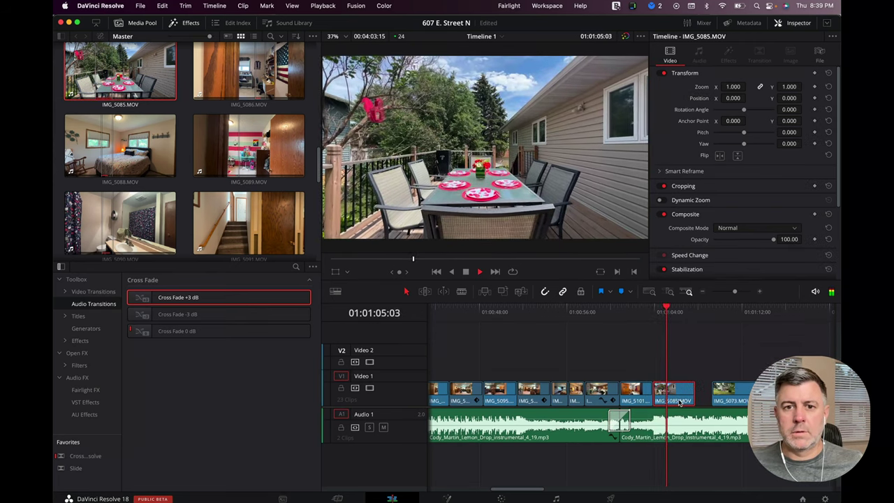
key("space")
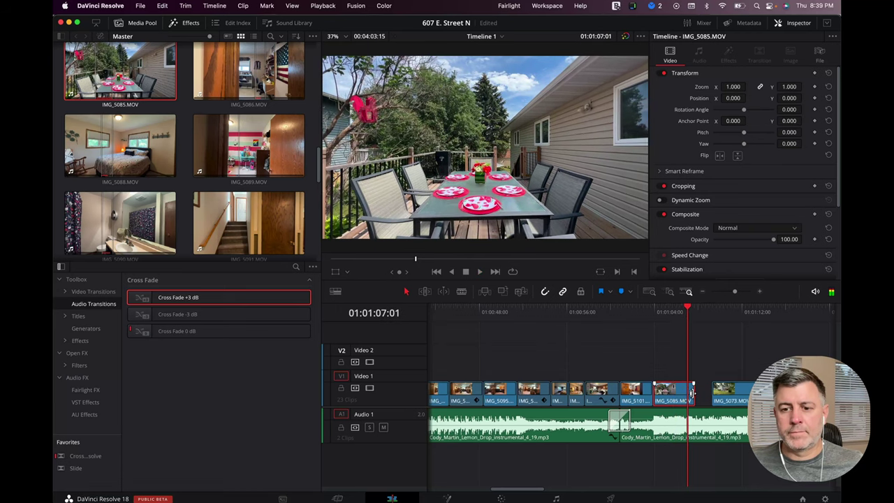
left_click_drag(693, 398, 685, 398)
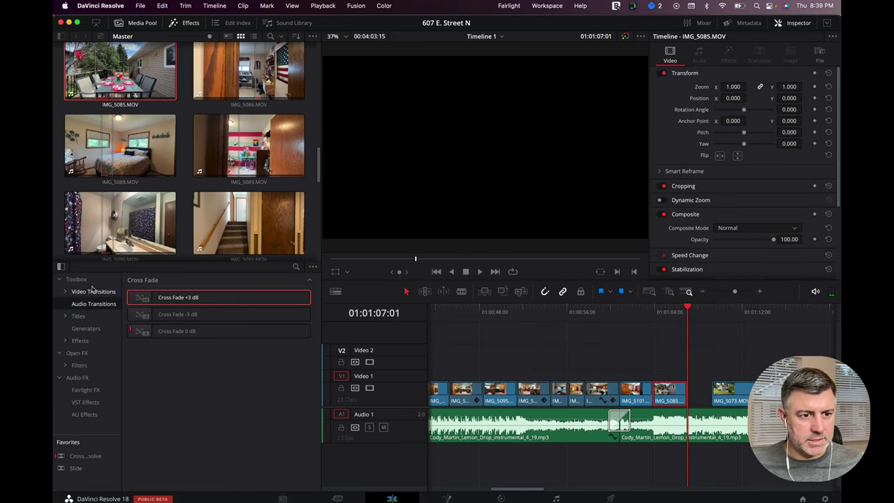
- Apply the MotionVFX mTransition Zoom Smooth transition to the IMG_5101–IMG_5085 cut
left_click(66, 292)
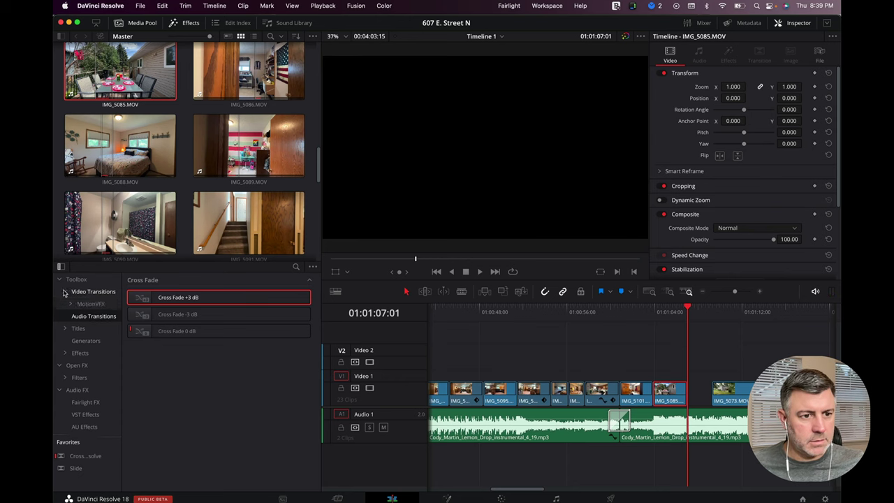
left_click(69, 306)
left_click(94, 316)
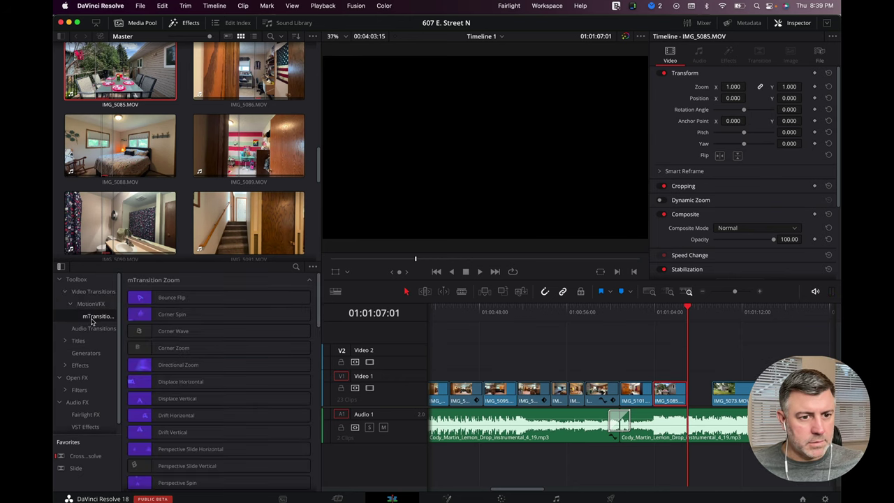
scroll(210, 412, "down", 15)
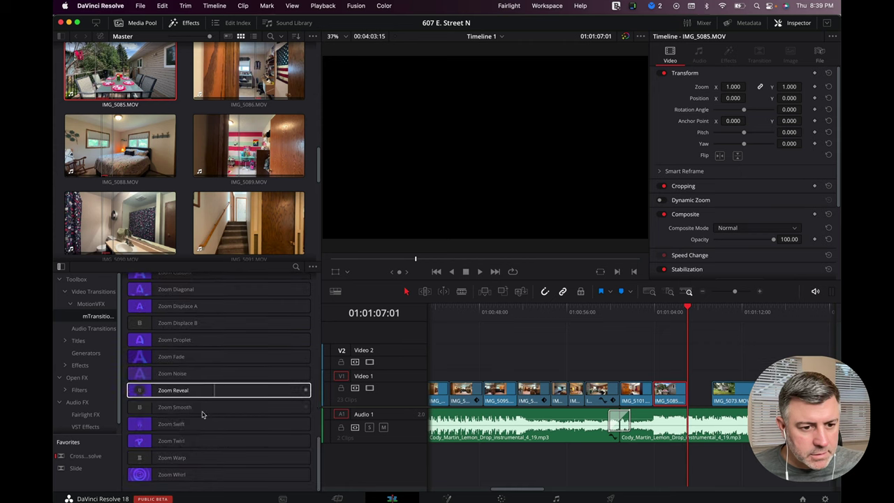
left_click_drag(171, 407, 655, 392)
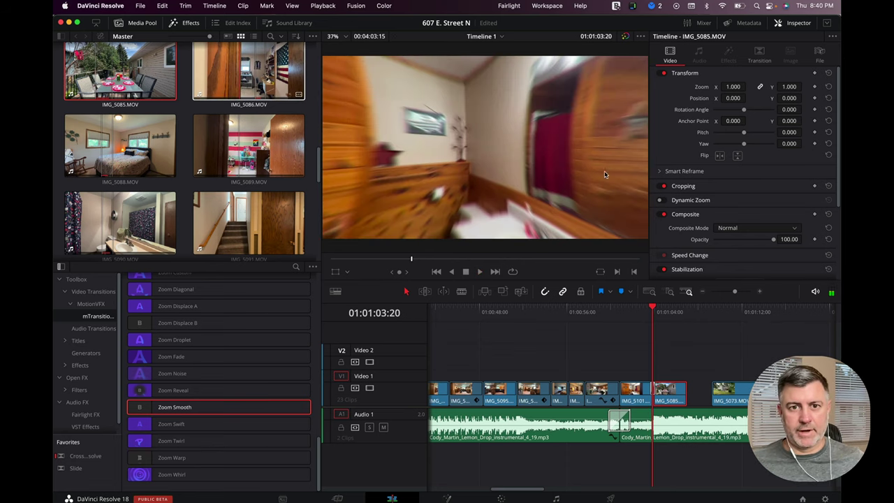
key("super+i")
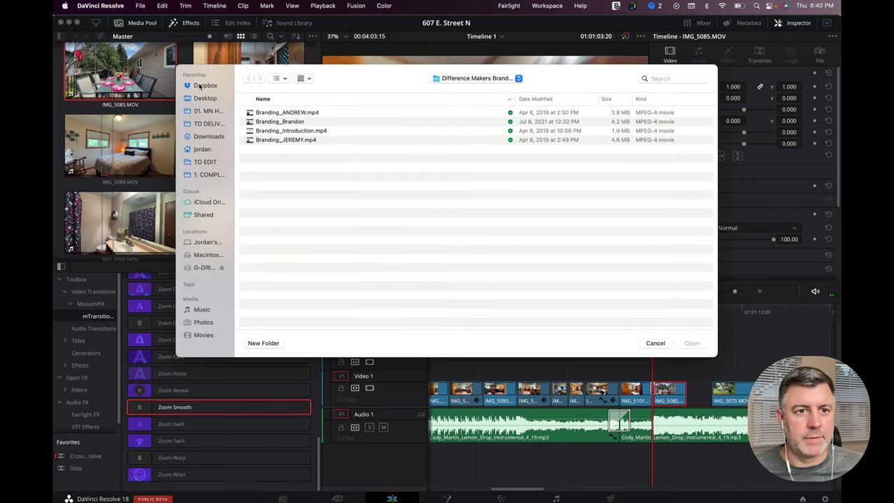
- Browse to 01. MN HOME TOURS > SFX > Swoosh and audition Airy_Gigantic_Short_01 and Push_08
left_click(205, 111)
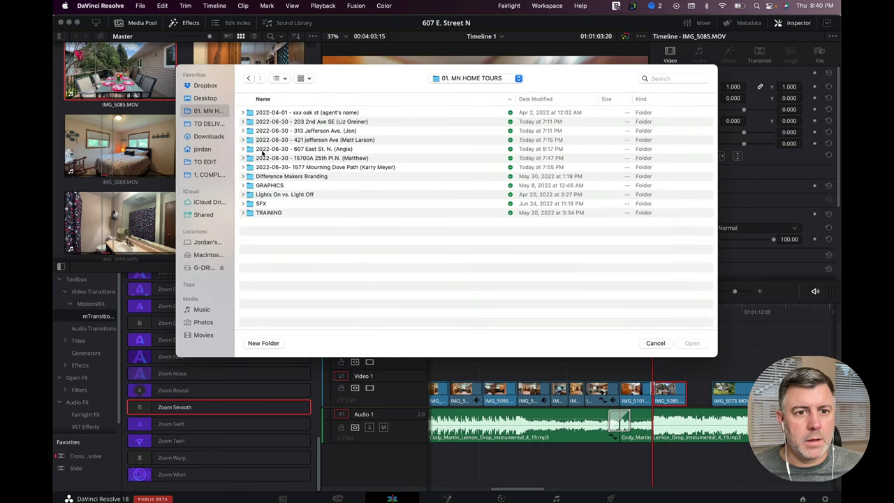
double_click(258, 203)
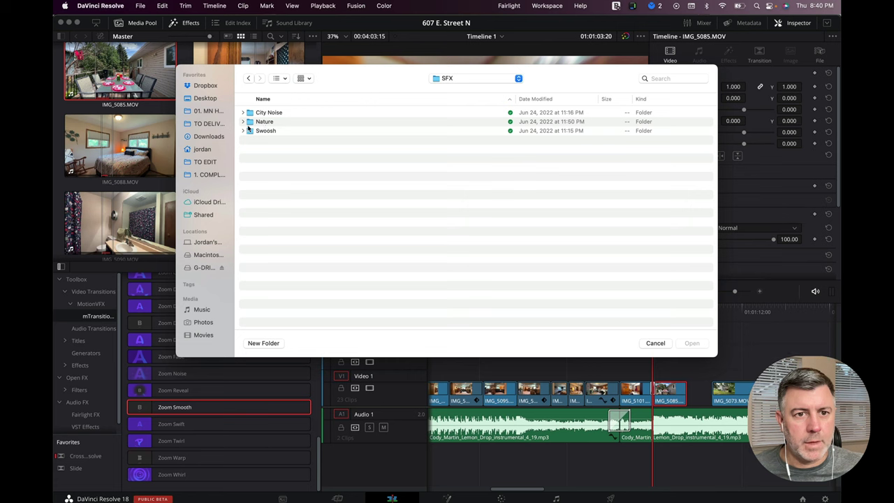
double_click(260, 131)
key("space")
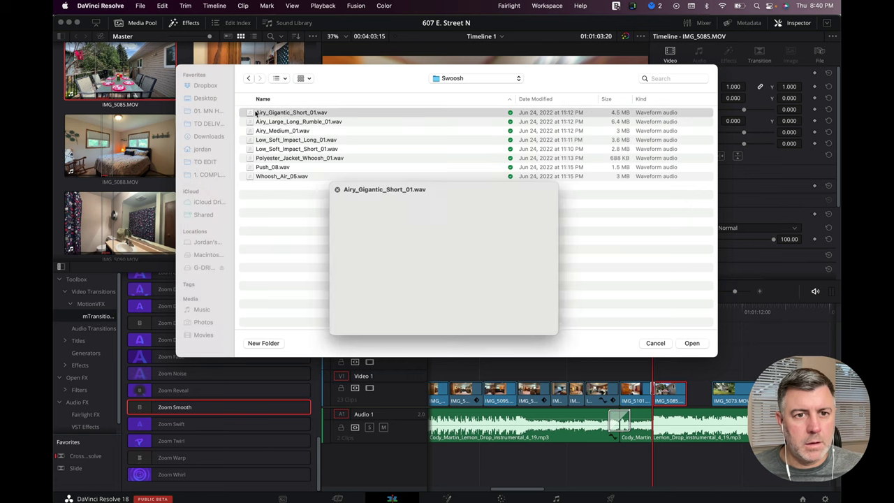
key("space")
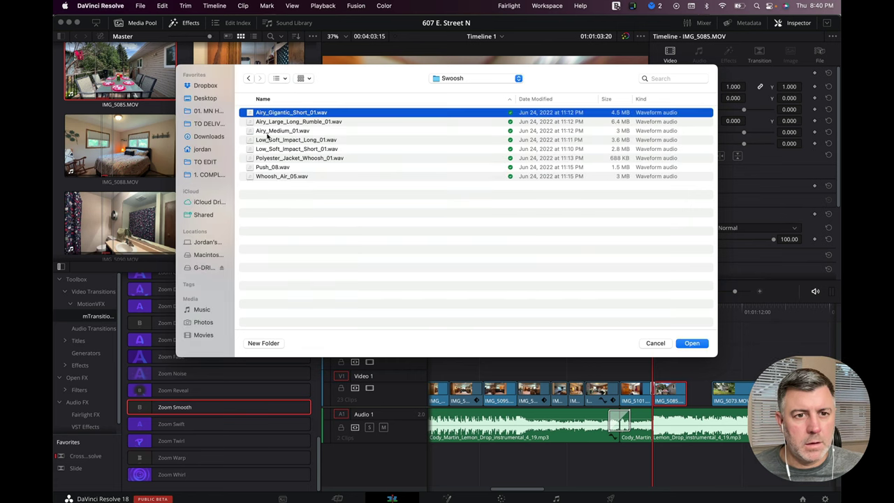
left_click(270, 168)
key("space")
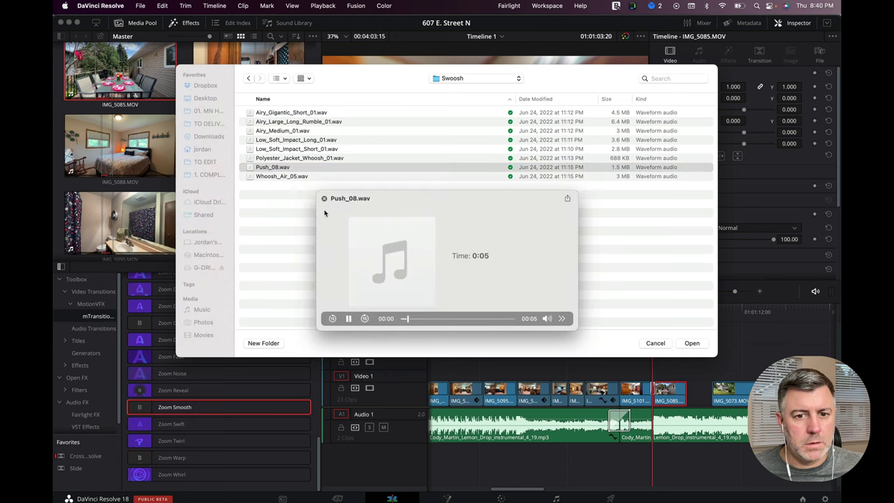
key("space")
- Audition Whoosh_Air_05, Polyester_Jacket_Whoosh_01 and Low_Soft_Impact_Short_01
left_click(269, 176)
key("space")
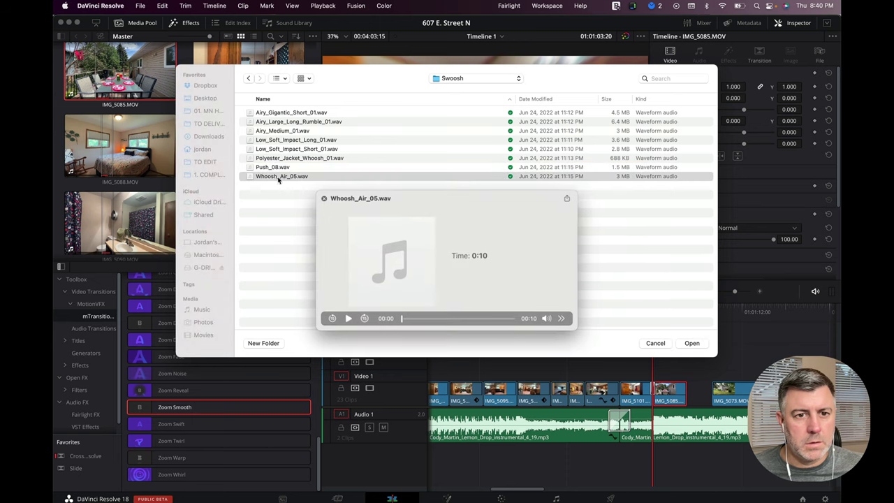
key("space")
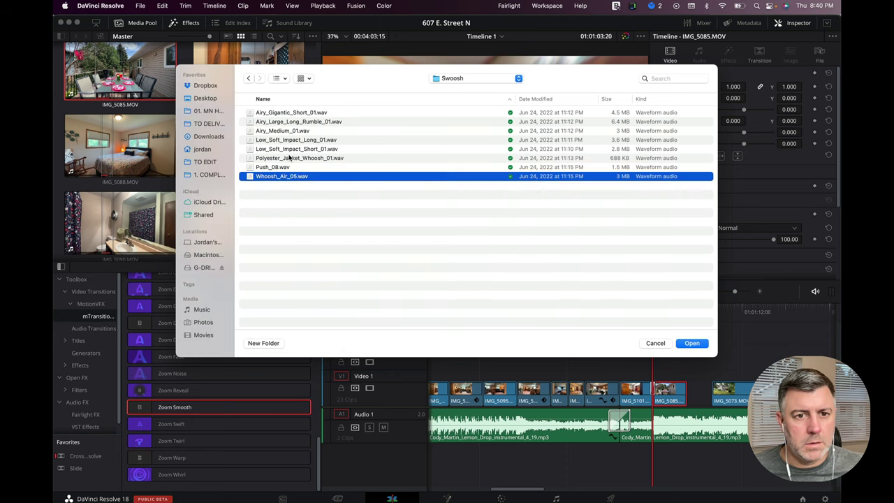
left_click(290, 159)
key("space")
key("space")
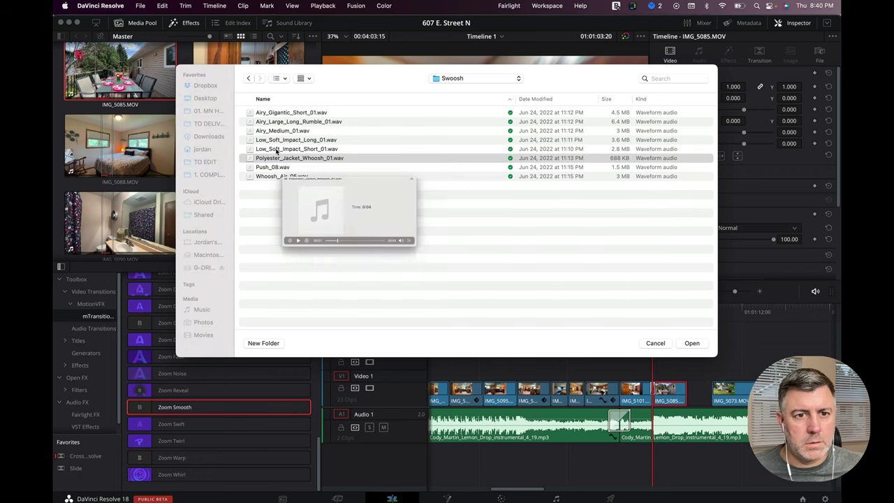
left_click(276, 149)
key("space")
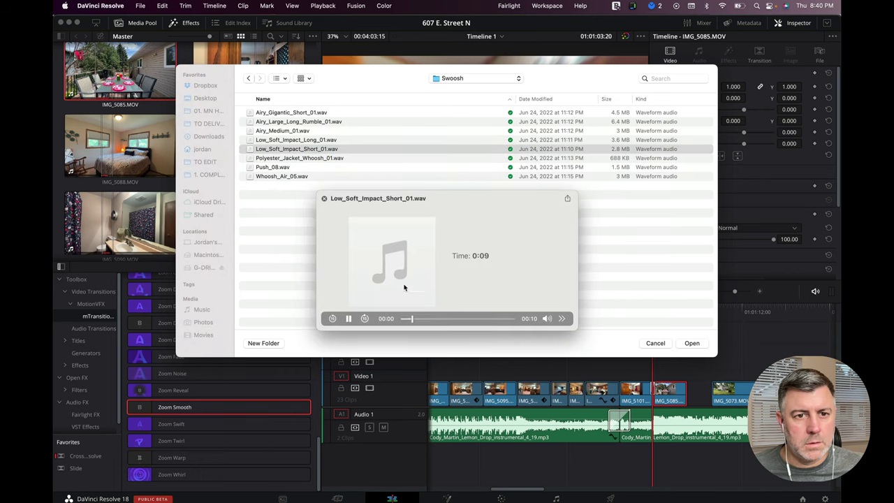
- Compare Low_Soft_Impact_Long_01, then import Low_Soft_Impact_Short_01.wav
key("space")
left_click(292, 139)
key("space")
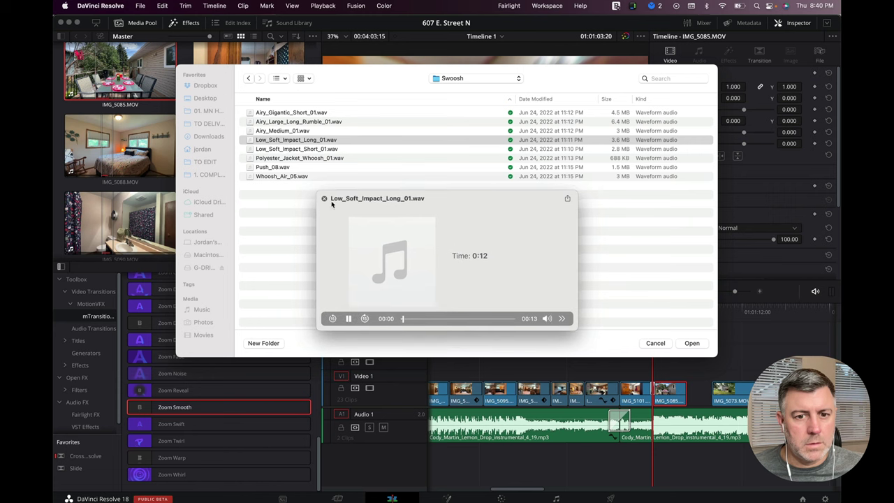
key("space")
key("Down")
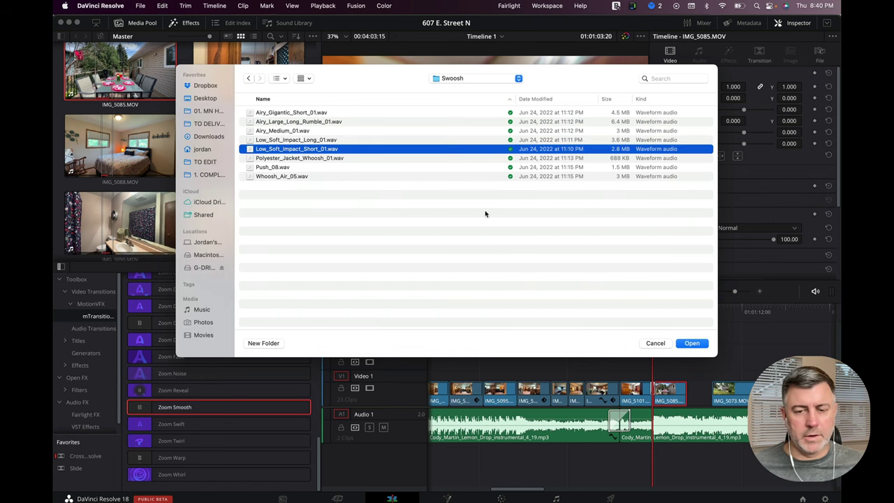
left_click(691, 342)
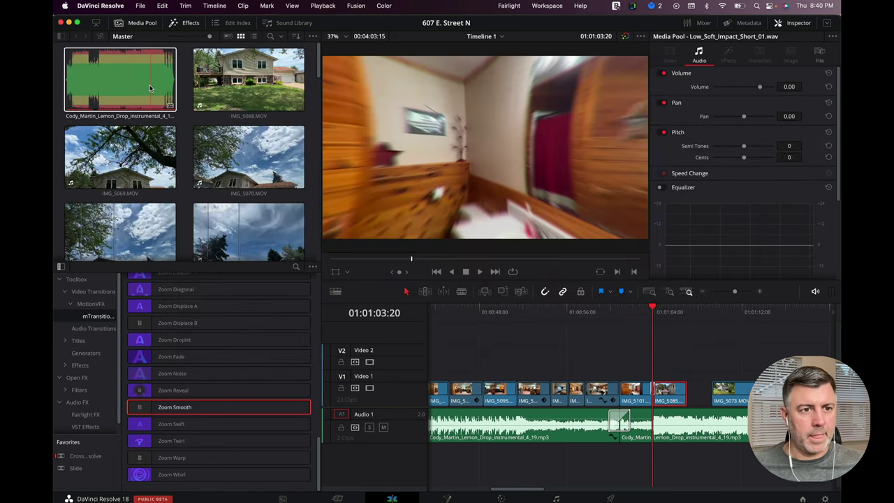
- Lay Low_Soft_Impact_Short_01.wav on Audio 2 under the Zoom Smooth transition, enlarge the track, and shorten it
left_click(149, 85)
scroll(140, 153, "down", 10)
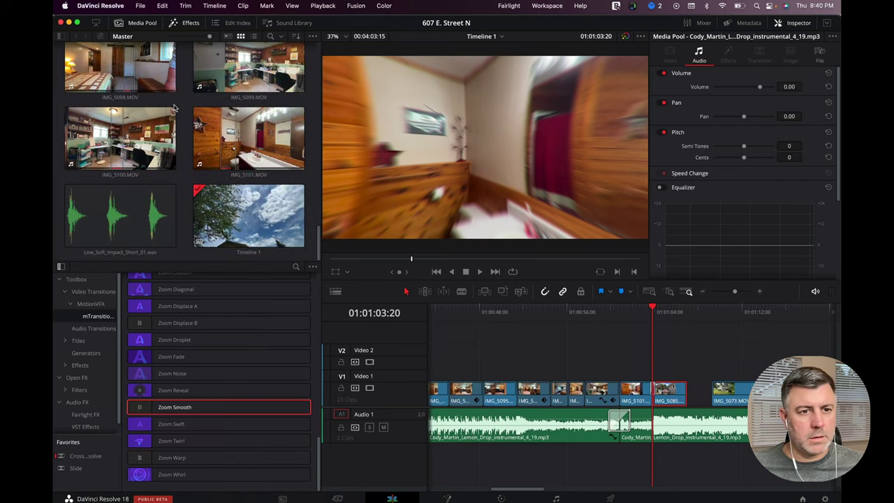
left_click(128, 211)
left_click_drag(181, 211, 601, 448)
left_click_drag(413, 454, 413, 474)
left_click_drag(706, 464, 635, 466)
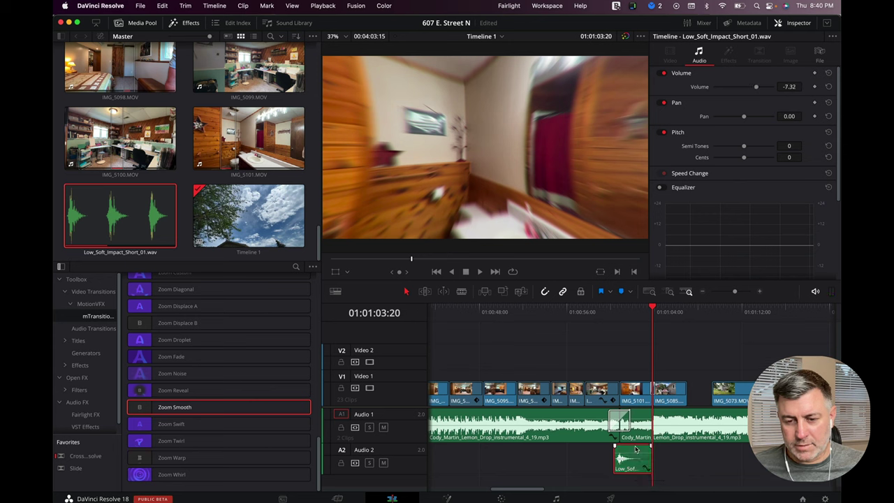
- Nudge the impact sound on Audio 2 later to line up with the transition, and replay it
left_click(606, 318)
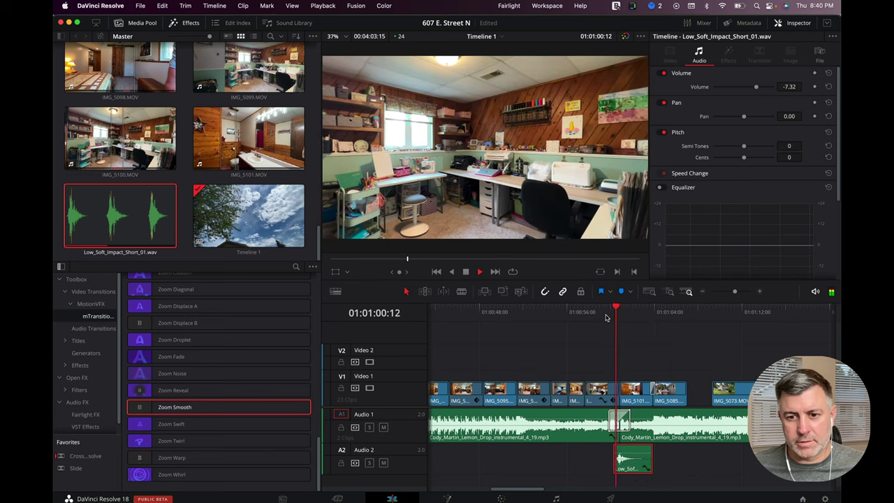
key("space")
key("space")
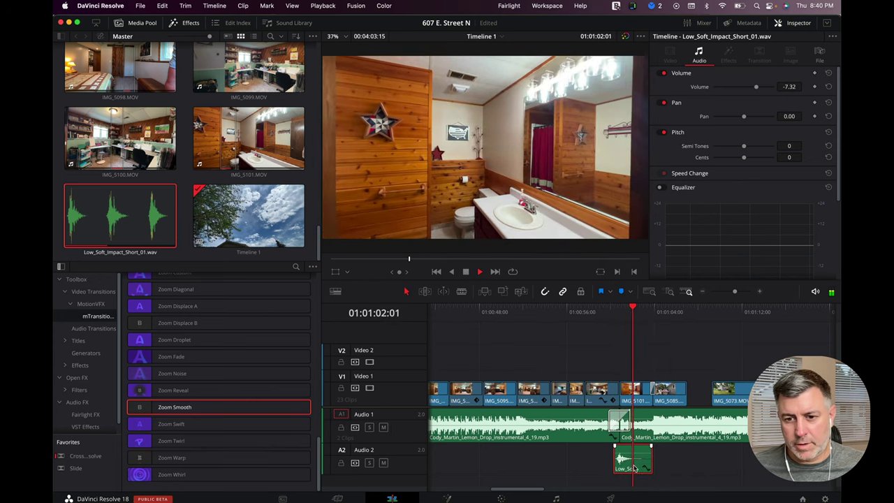
left_click_drag(632, 468, 670, 464)
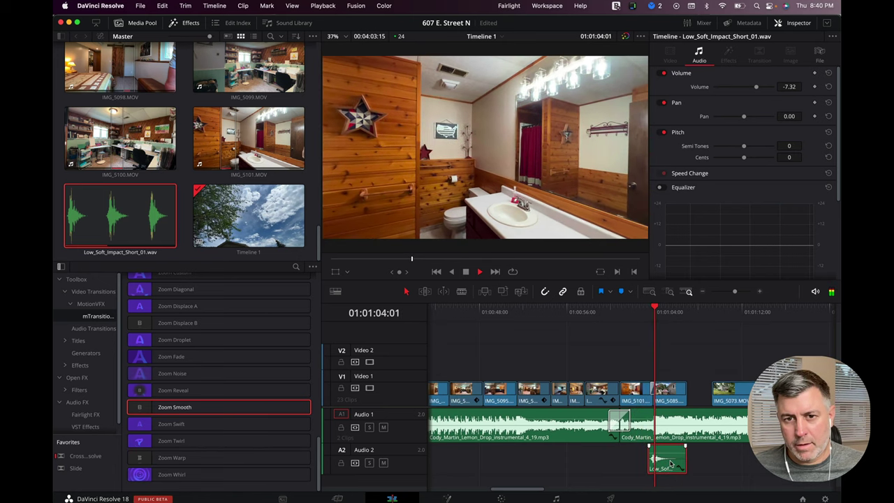
key("space")
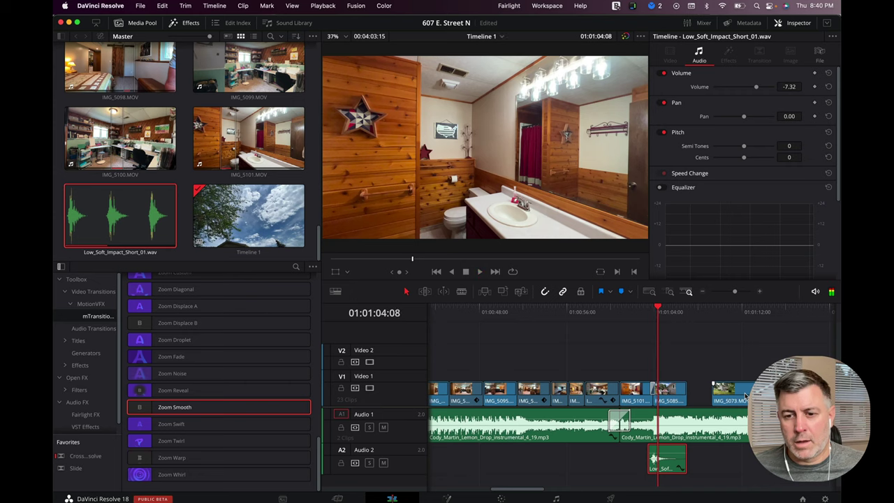
key("space")
- Select the Zoom Smooth transition at the IMG_5101–IMG_5085 cut and preview it
scroll(696, 380, "up", 4)
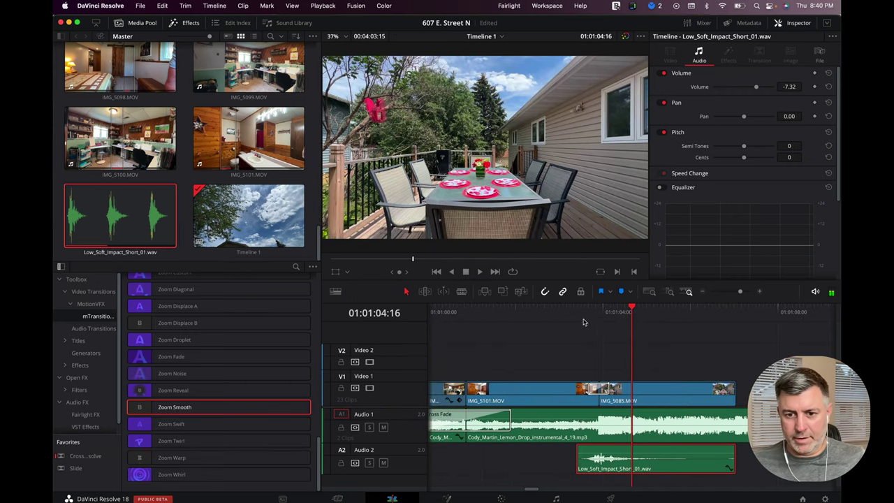
left_click_drag(577, 312, 591, 313)
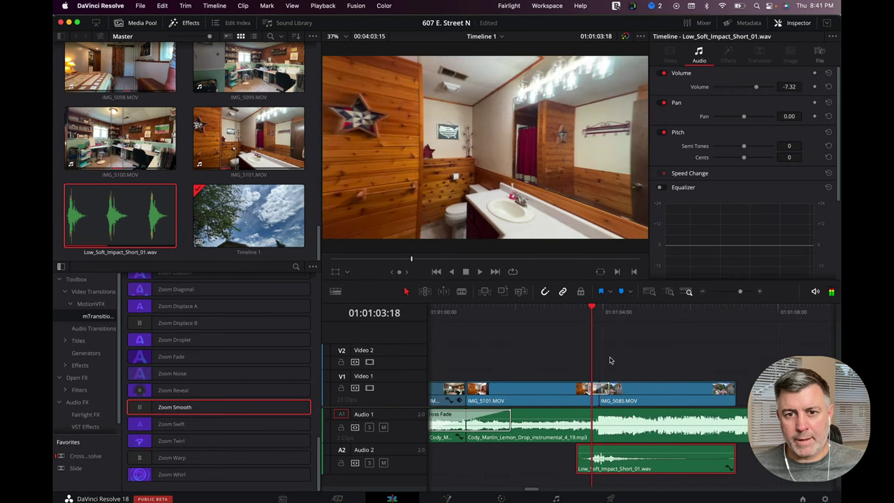
left_click(598, 391)
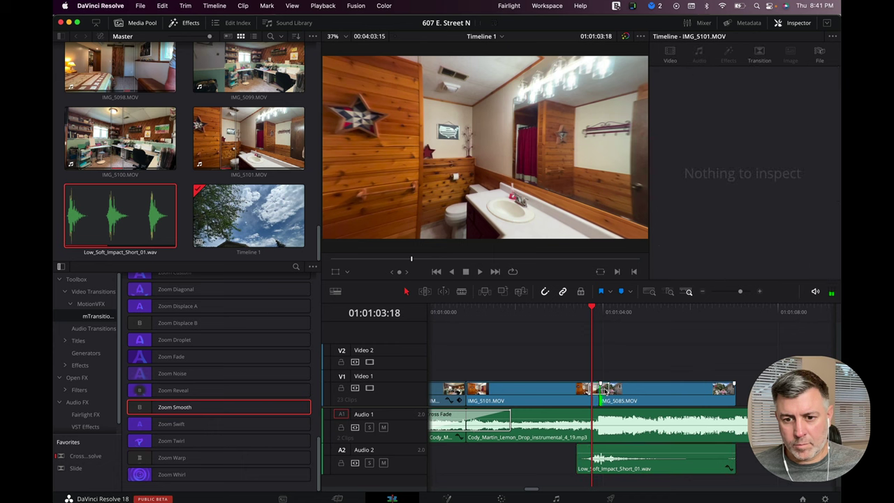
left_click(606, 388)
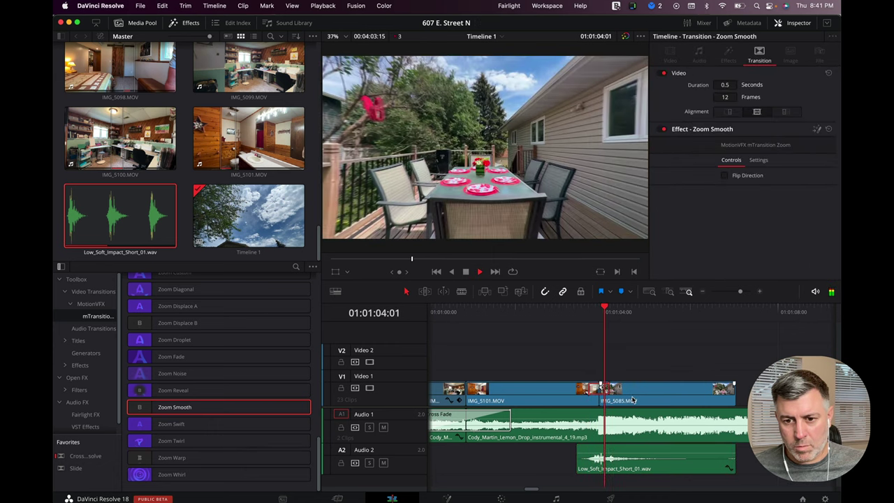
key("space")
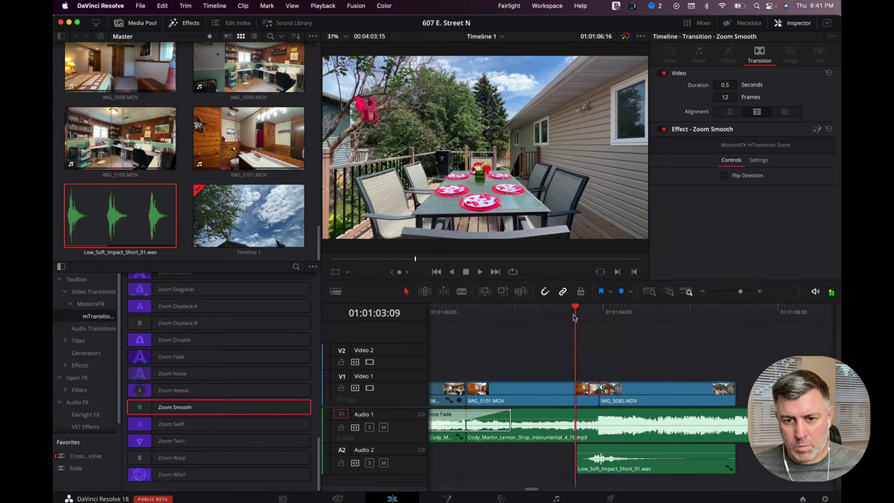
key("space")
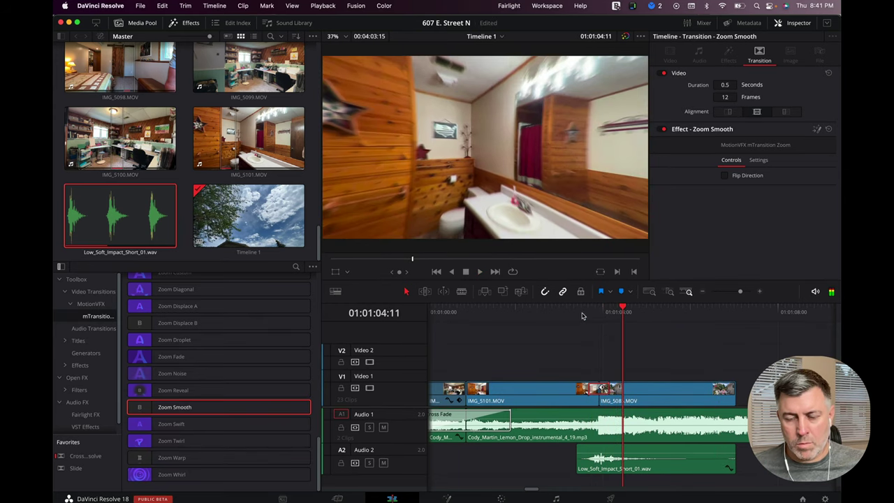
- Try rendering the selected clips in place, then cancel at the folder prompt
right_click(571, 386)
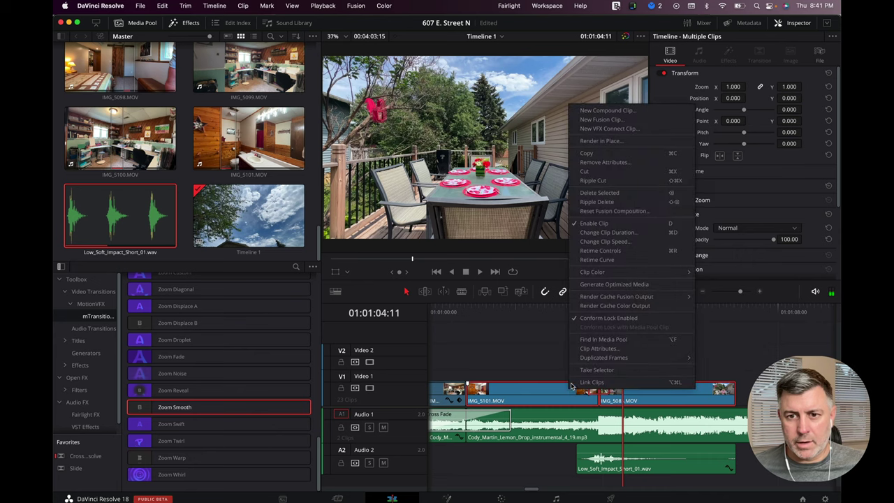
left_click(602, 141)
left_click(495, 297)
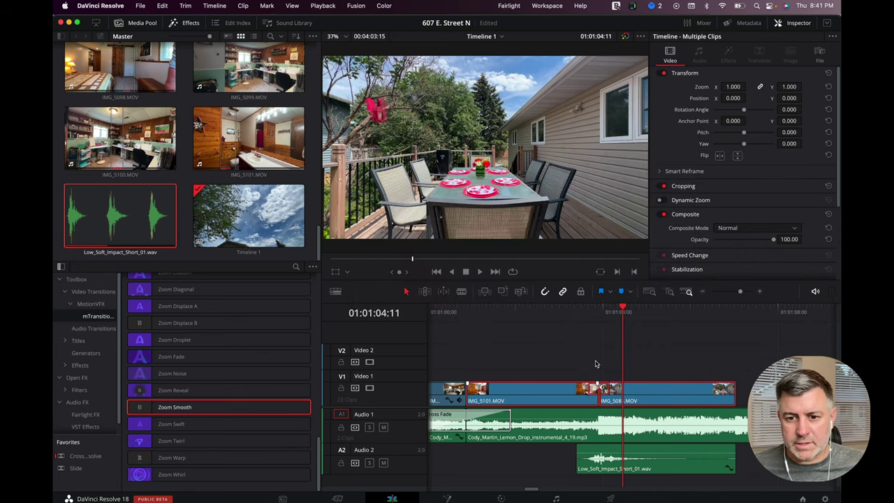
left_click(655, 343)
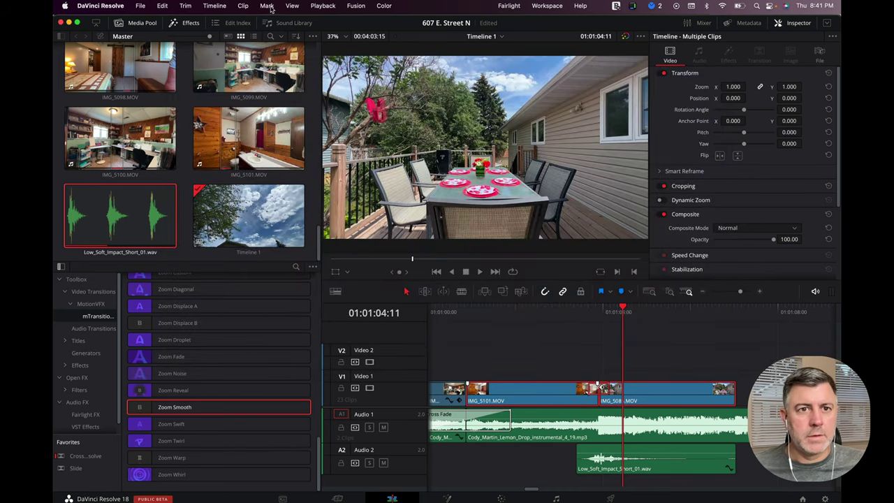
- Set Render Cache to Smart and Timeline Proxy Resolution to Half
left_click(291, 5)
mouse_move(320, 7)
mouse_move(320, 33)
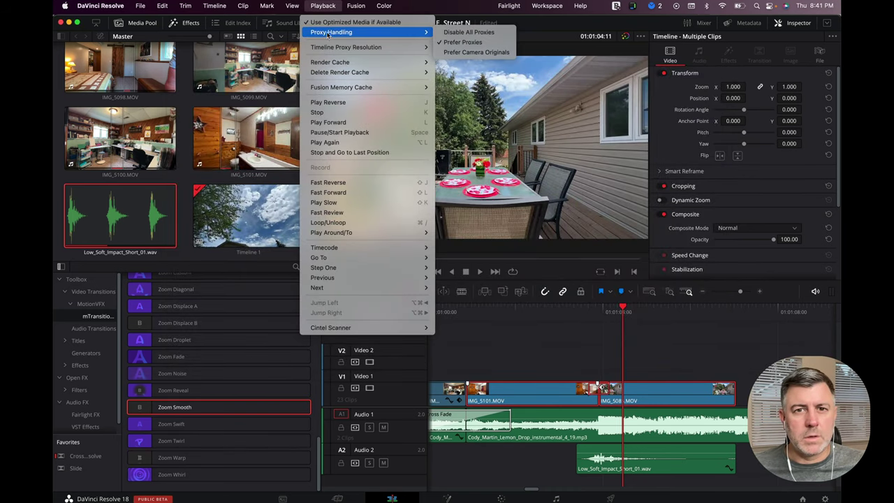
mouse_move(360, 48)
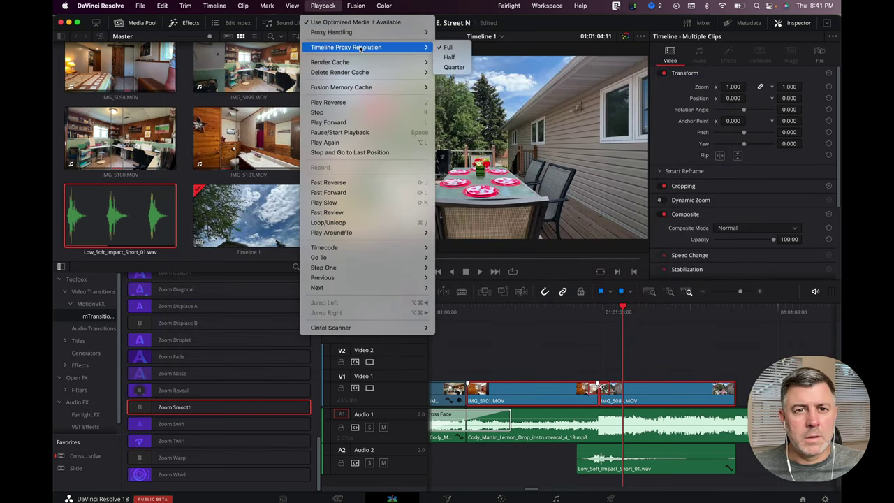
mouse_move(347, 63)
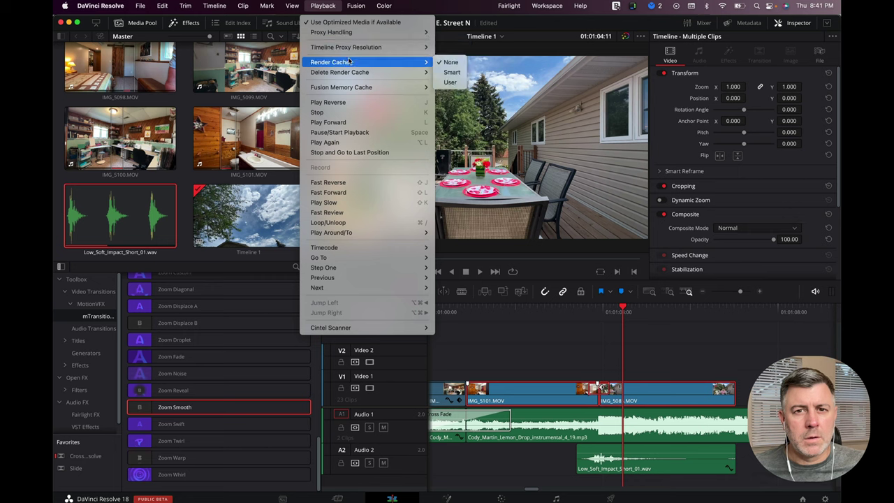
left_click(451, 72)
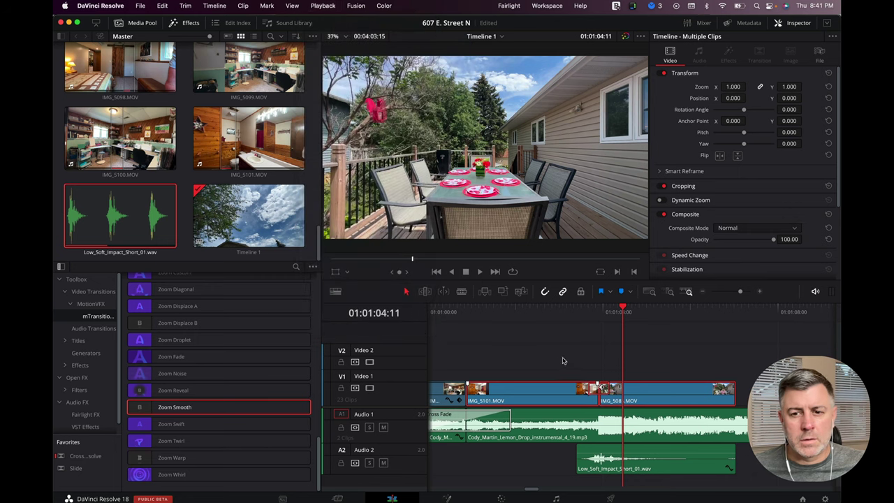
key("space")
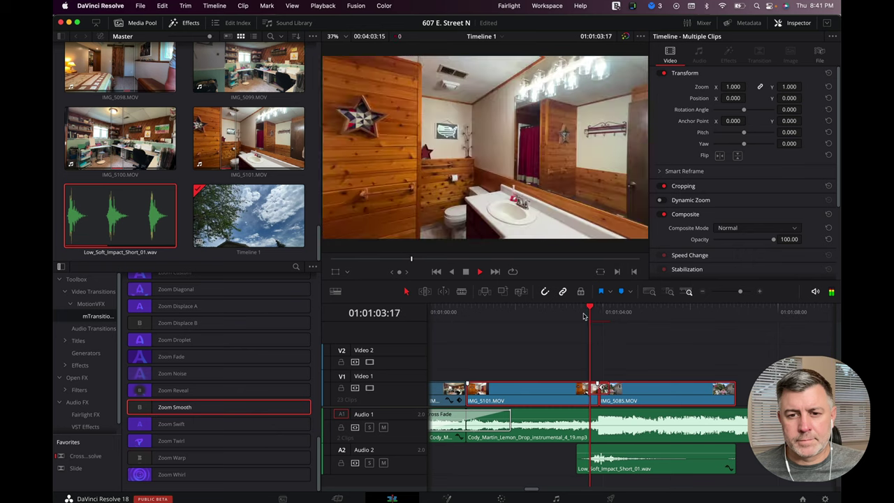
left_click(322, 6)
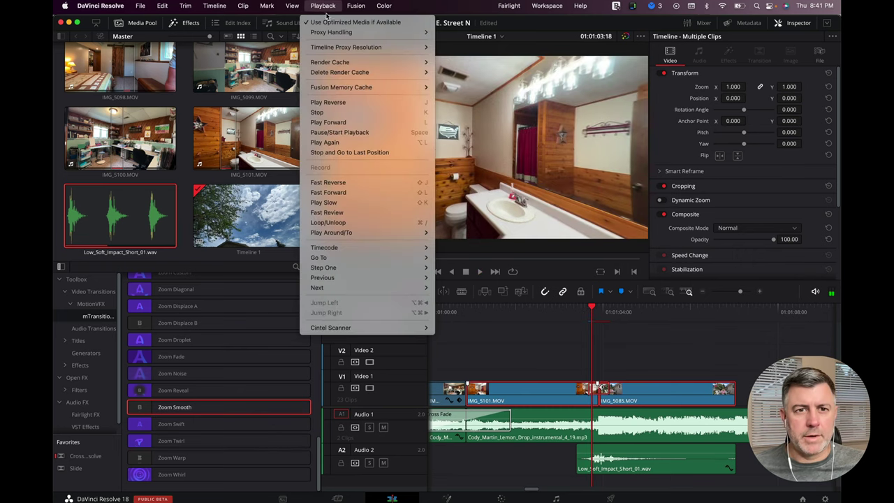
mouse_move(330, 51)
left_click(449, 58)
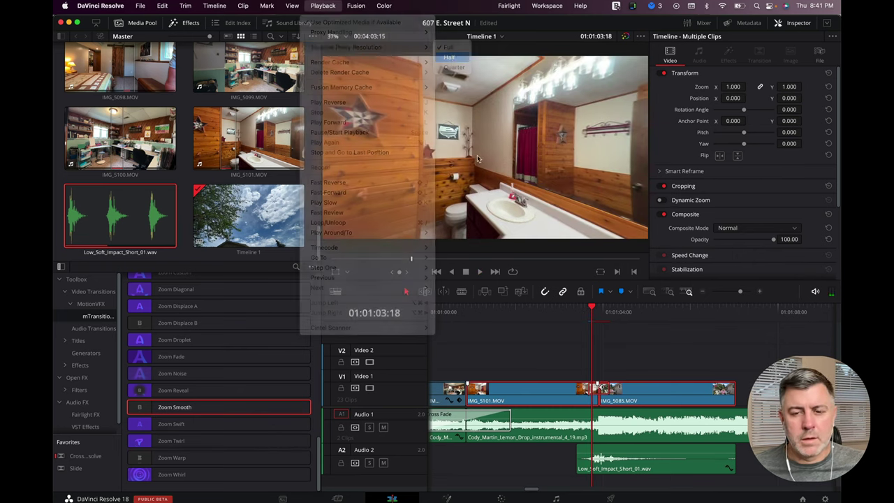
- Replay the transition and shift Low_Soft_Impact_Short_01.wav two frames later
left_click(575, 313)
key("space")
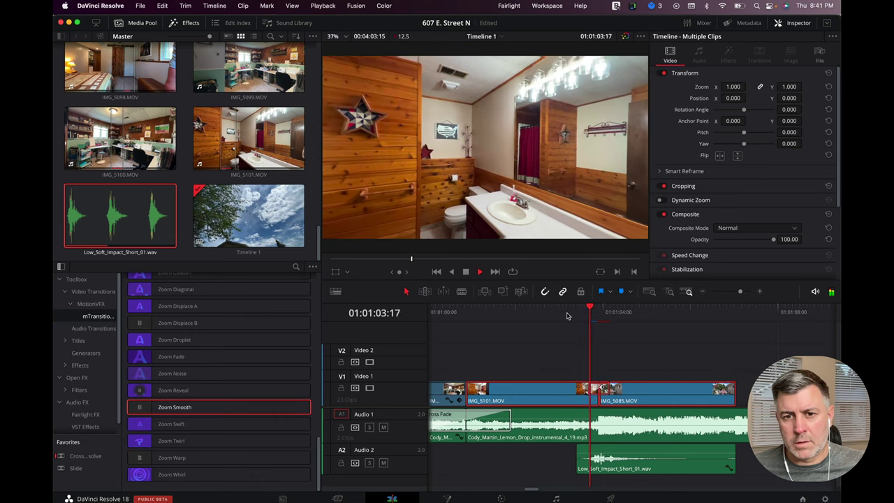
left_click(579, 312)
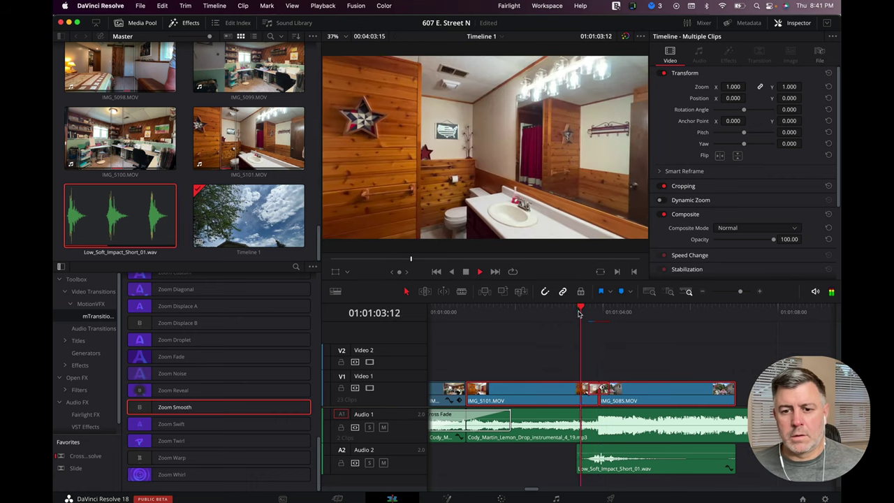
key("space")
left_click(641, 466)
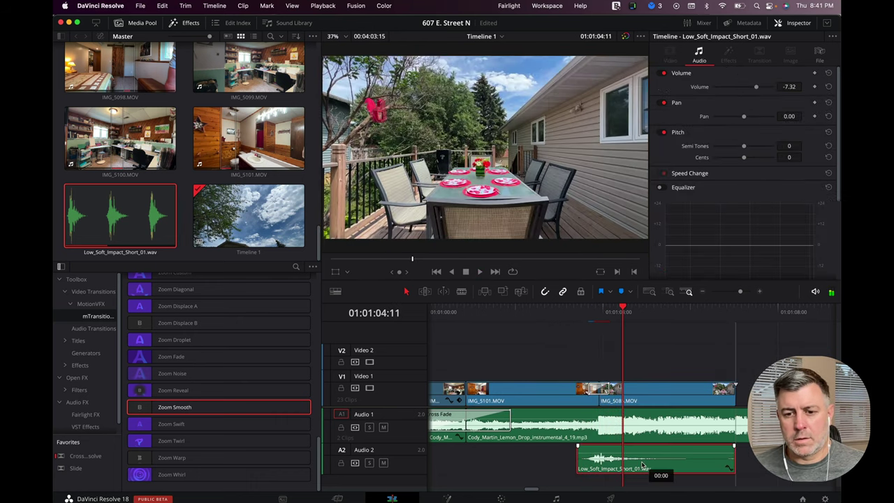
left_click_drag(640, 462, 644, 461)
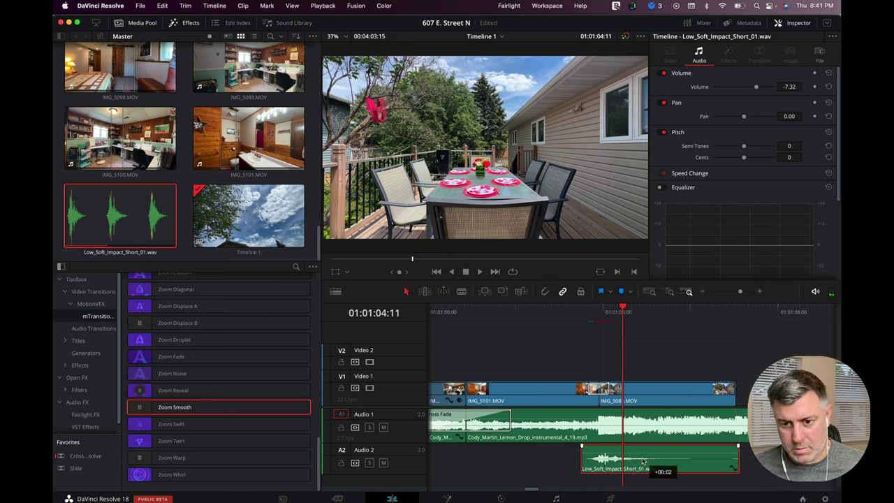
key("/")
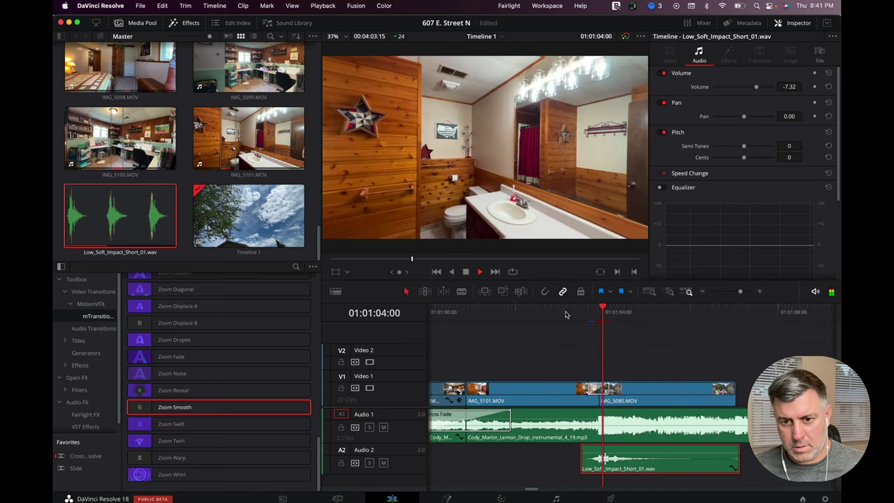
- Trim the head of IMG_5085 three frames earlier and play back the cut
left_click_drag(590, 313, 634, 308)
key("/")
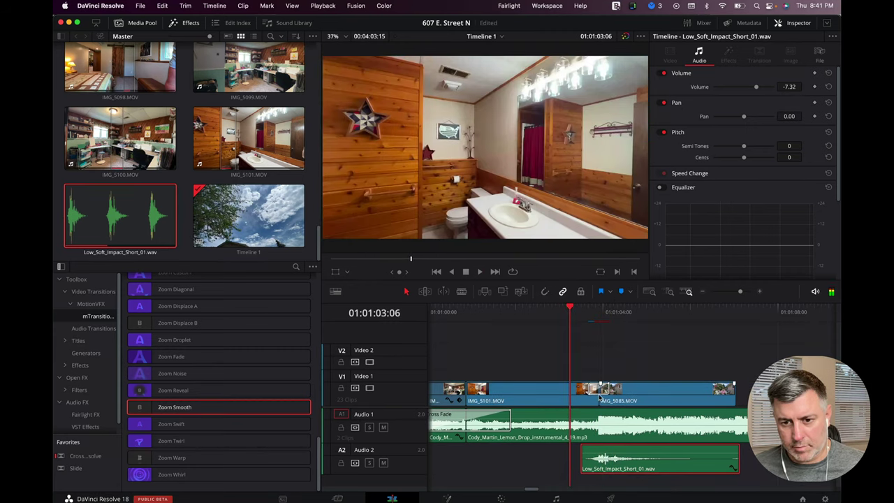
left_click_drag(598, 391, 593, 388)
key("space")
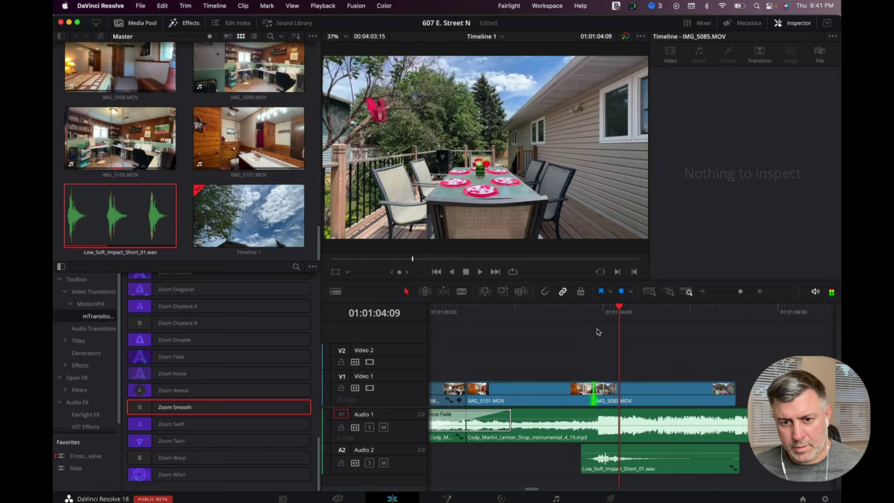
- Select the Zoom Smooth transition to confirm its 0.8-second length and replay it
left_click(602, 389)
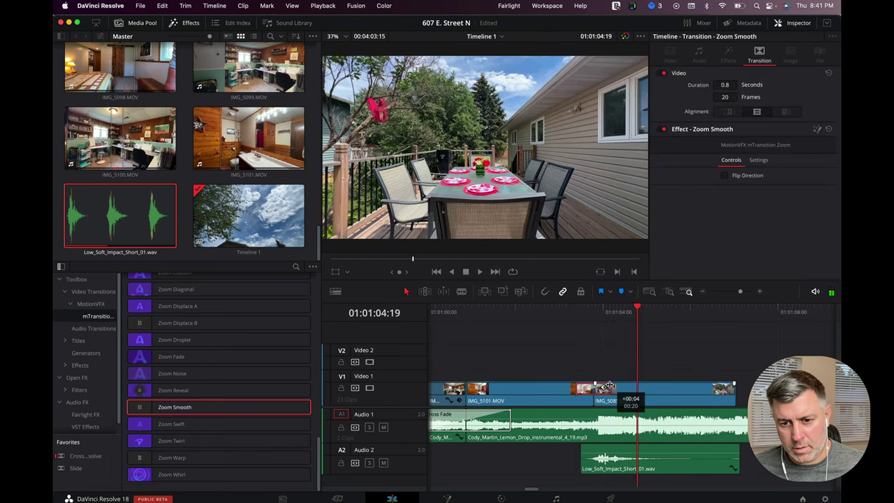
key("space")
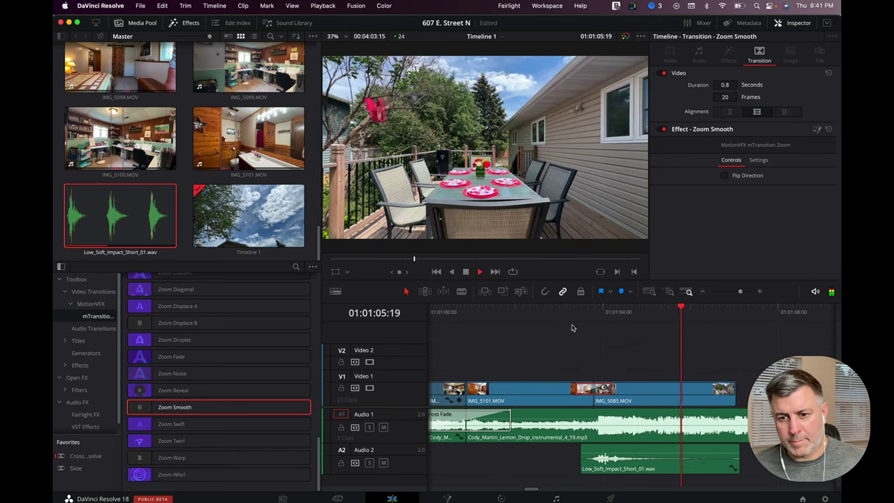
key("space")
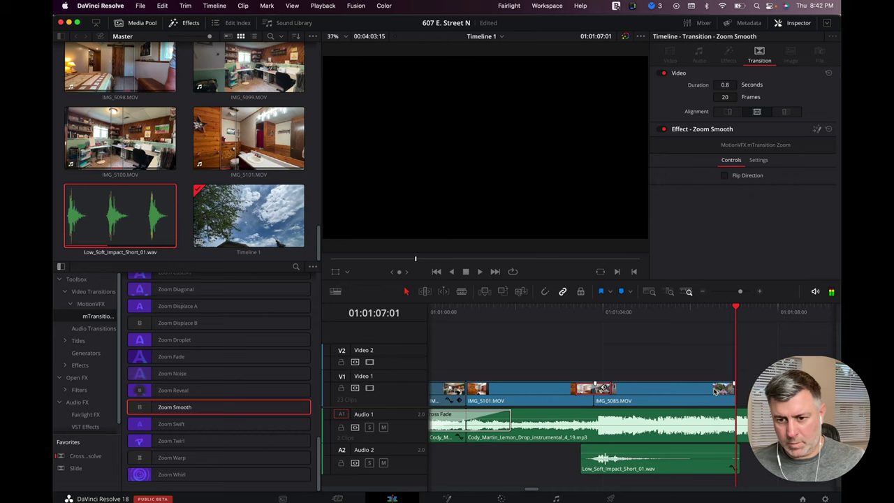
key("super+minus")
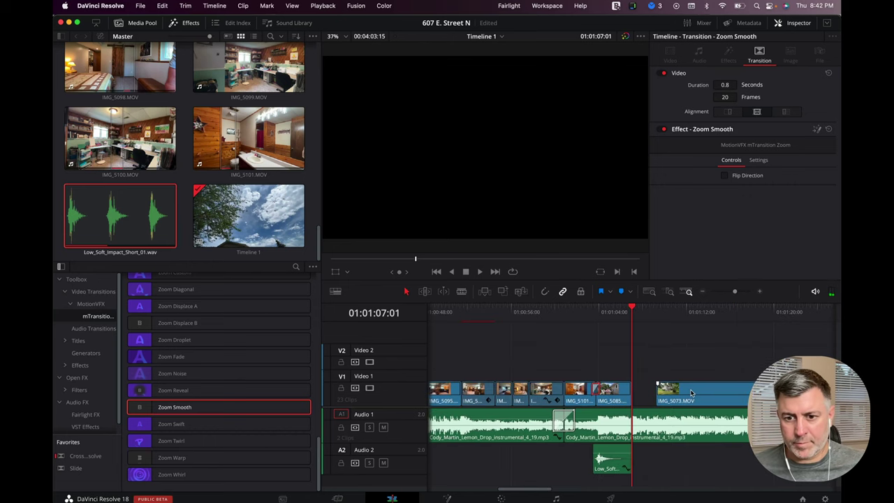
- Move IMG_5073 left to close the gap after IMG_5085 and review it
left_click_drag(687, 393, 669, 393)
left_click(621, 315)
key("space")
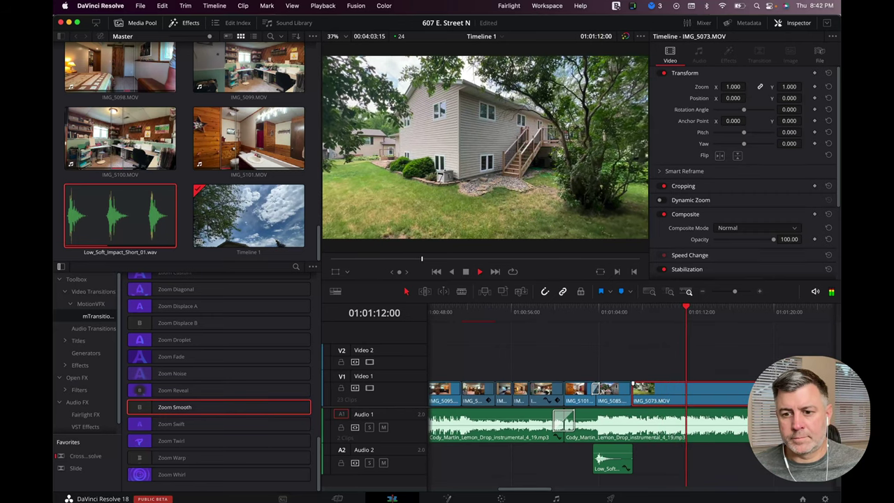
key("space")
- Speed IMG_5073 up to about 202% and reverse its playback direction
key("ctrl+r")
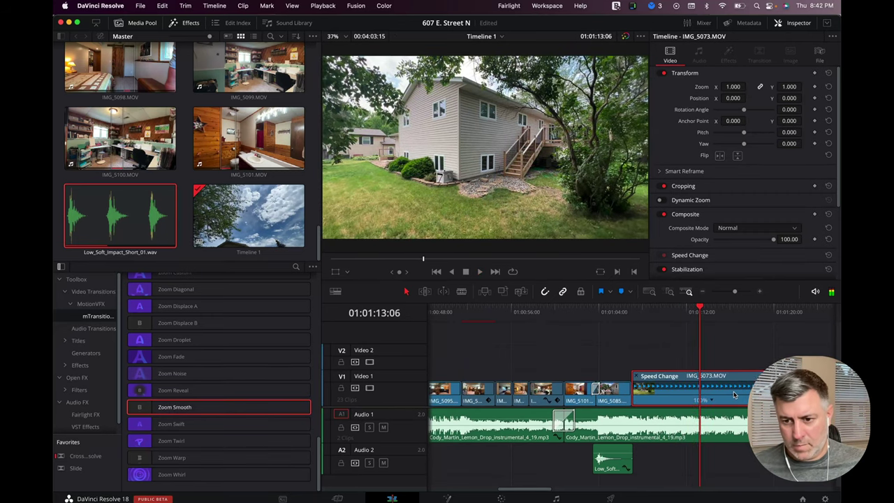
left_click_drag(760, 376, 701, 376)
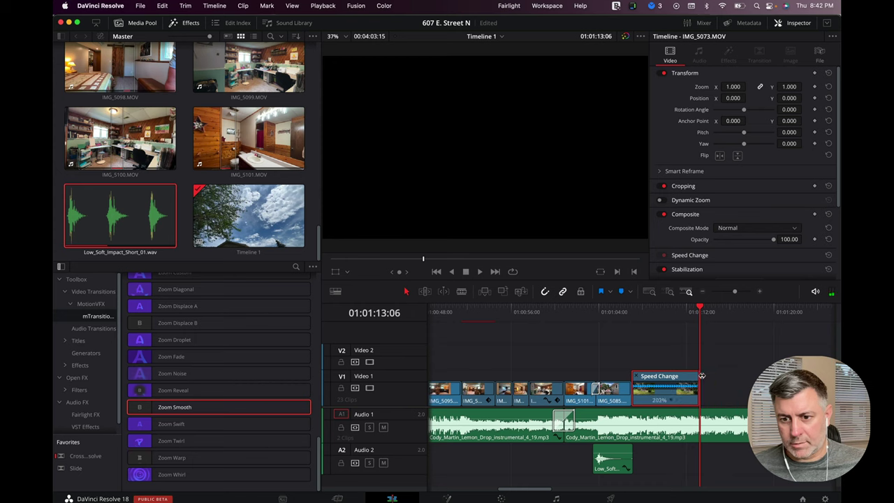
left_click(673, 401)
left_click(695, 459)
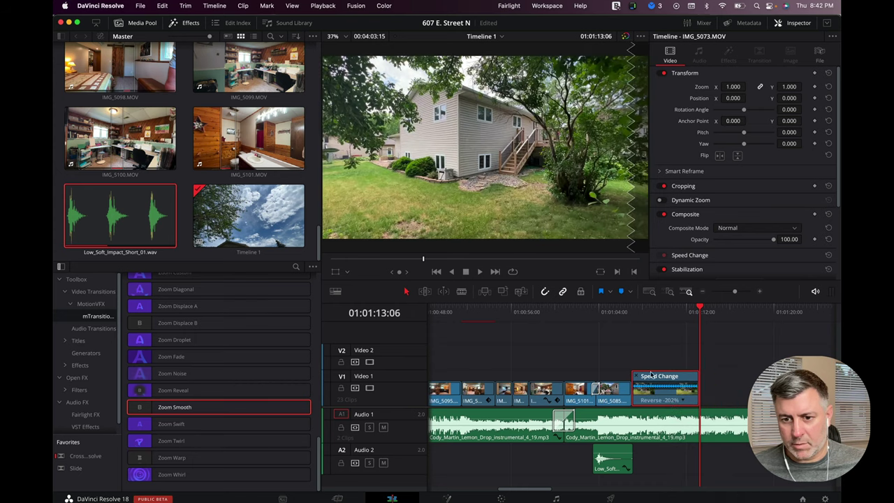
left_click(621, 314)
key("space")
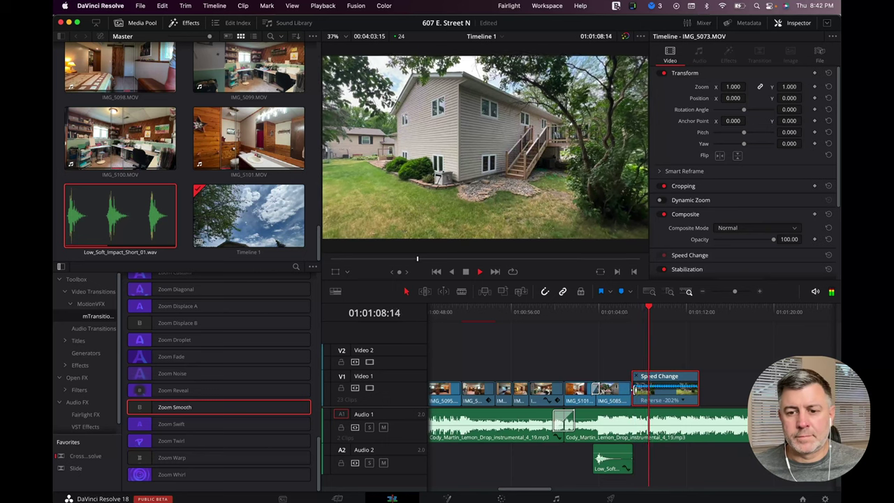
key("space")
- Trim the reversed clip's end back so it stops at the playhead
left_click_drag(672, 399, 648, 400)
left_click(621, 312)
key("space")
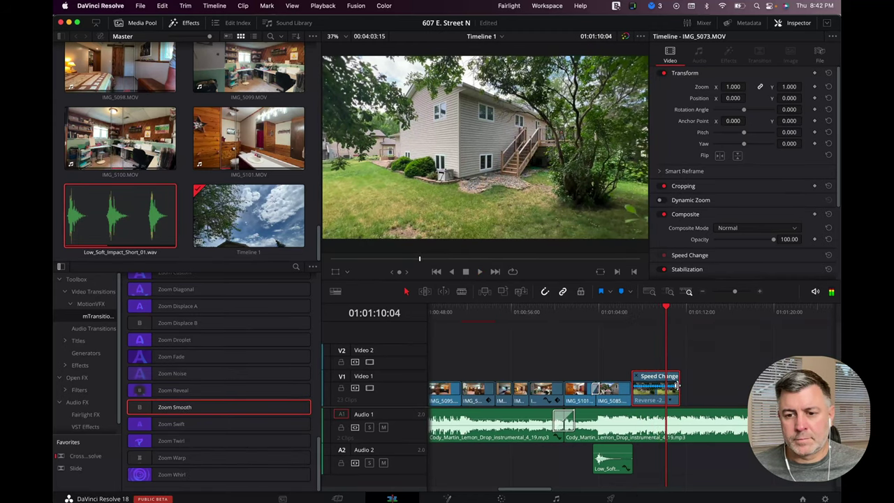
mouse_move(676, 384)
left_mouse_down()
mouse_move(666, 393)
mouse_move(676, 368)
mouse_move(677, 381)
mouse_move(722, 391)
mouse_move(673, 400)
left_mouse_up()
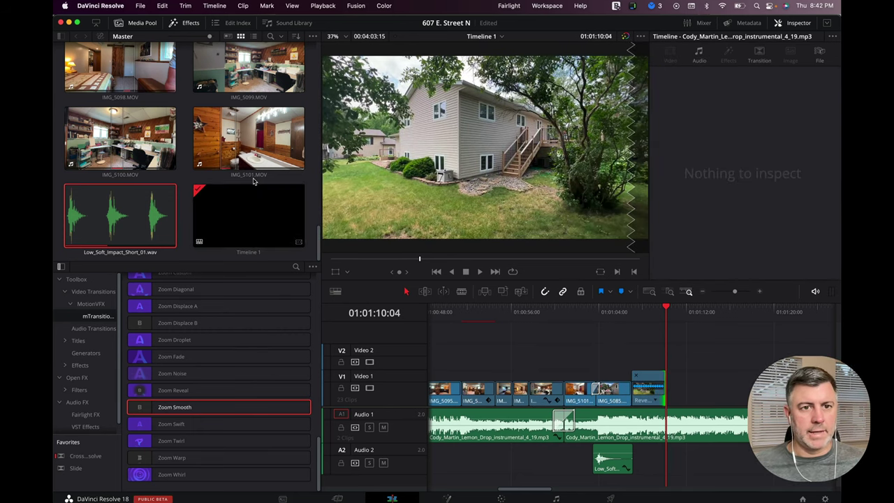
- Place IMG_5072 from the Media Pool at the end of Video 1
scroll(253, 181, "up", 15)
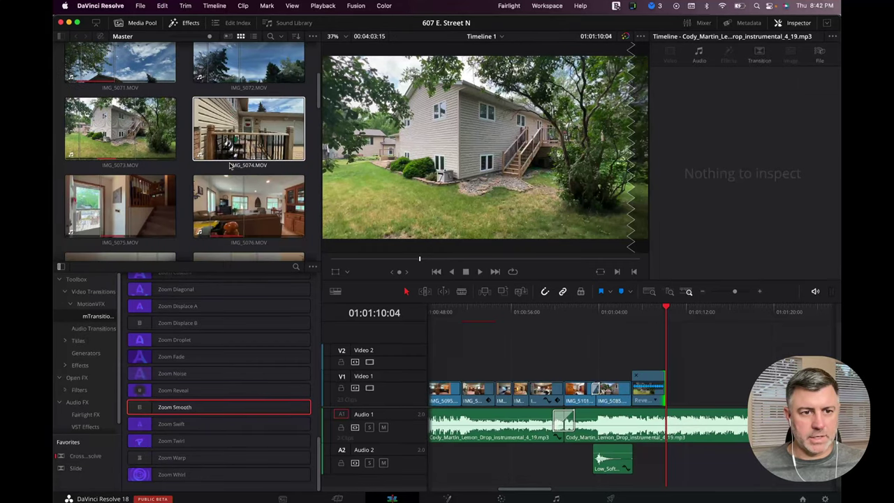
scroll(230, 165, "down", 1)
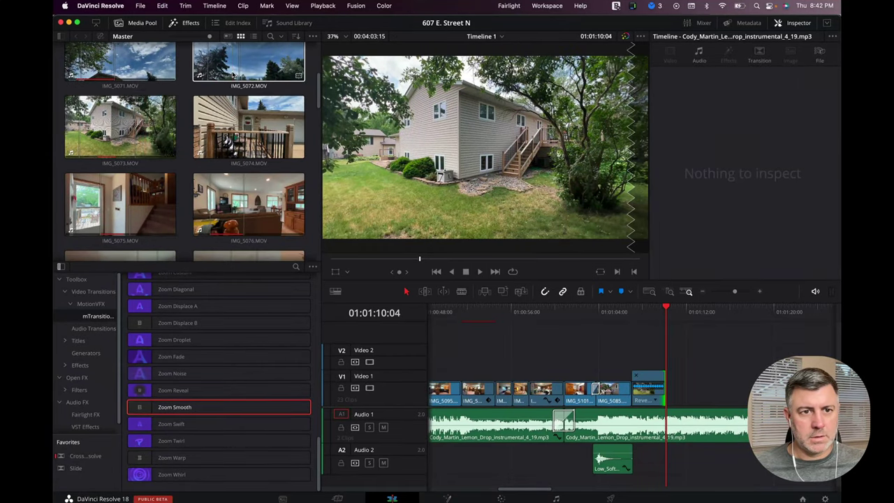
left_click(238, 70)
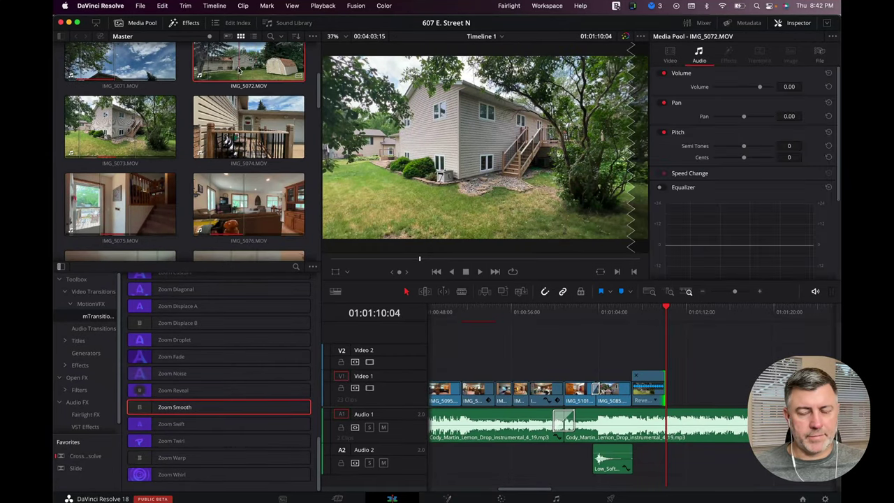
left_click_drag(238, 70, 677, 393)
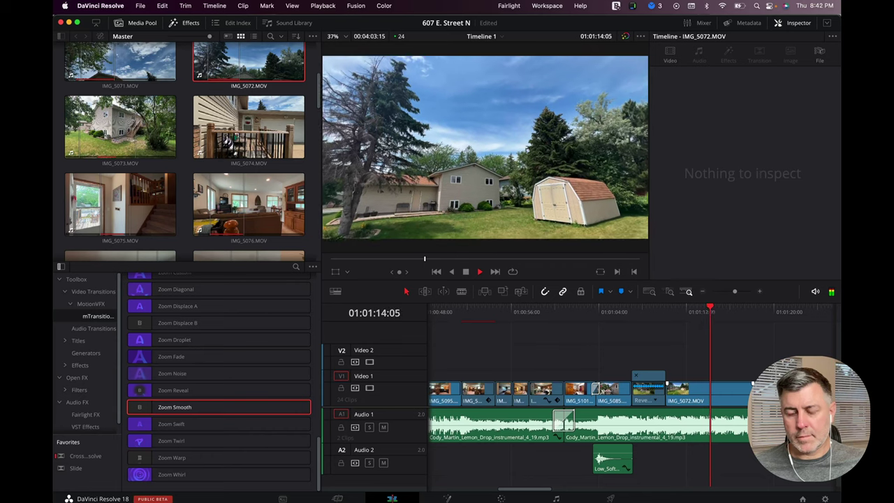
- Blade the Lemon Drop music where the video ends
scroll(710, 400, "right", 3)
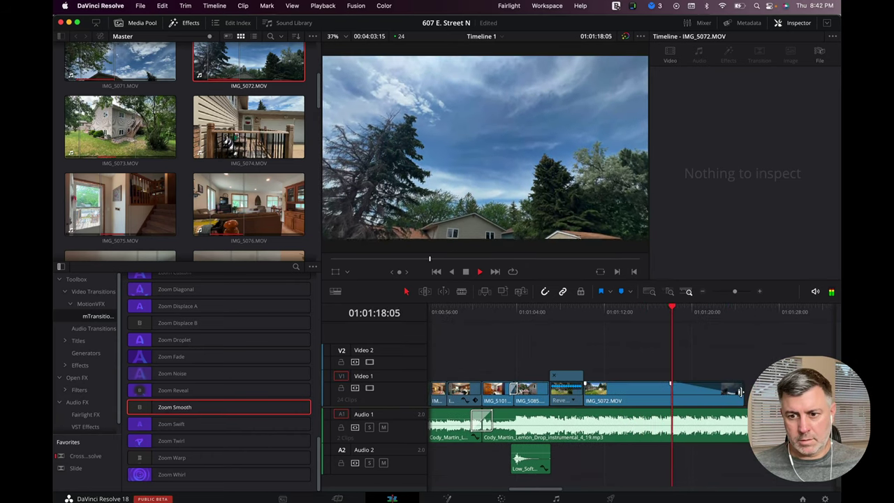
key("b")
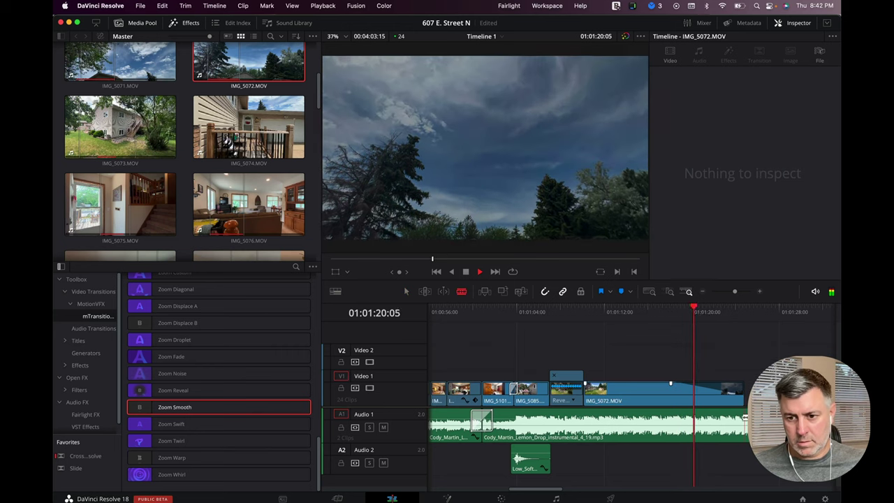
key("a")
left_click(745, 417)
key("space")
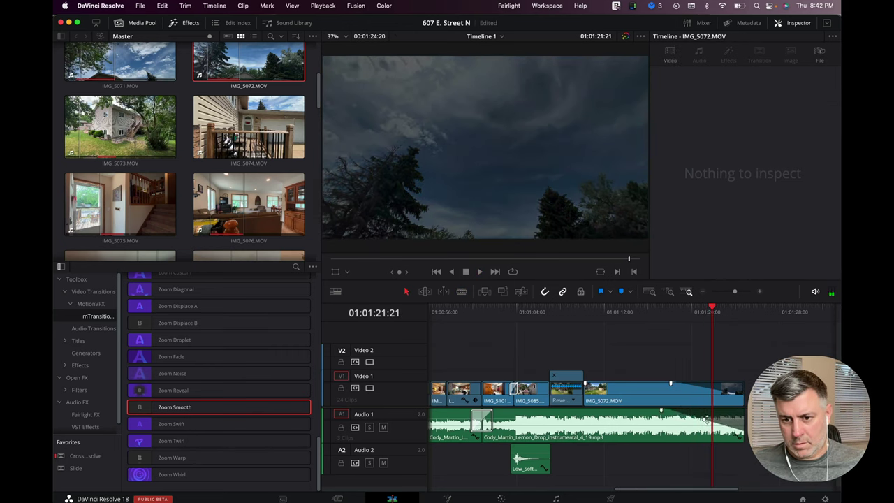
- Pull the music volume down to -7.50 dB and play back the ending
left_click_drag(703, 418, 702, 418)
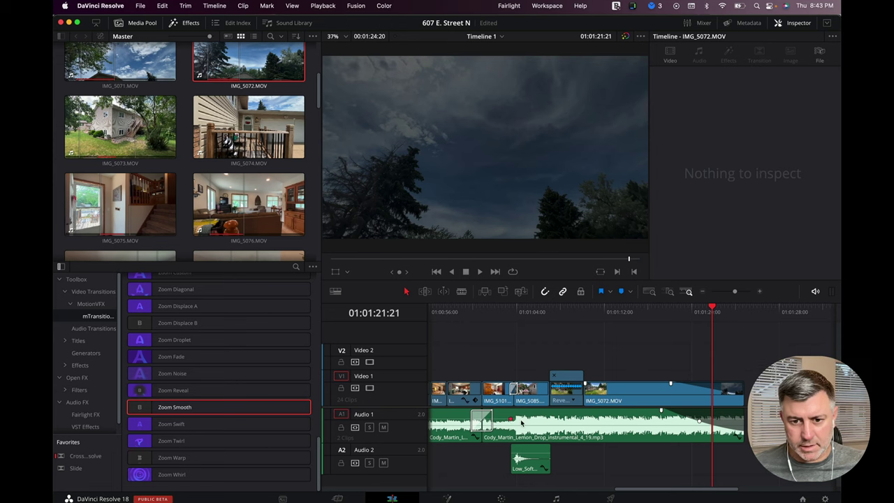
left_click_drag(589, 422, 589, 424)
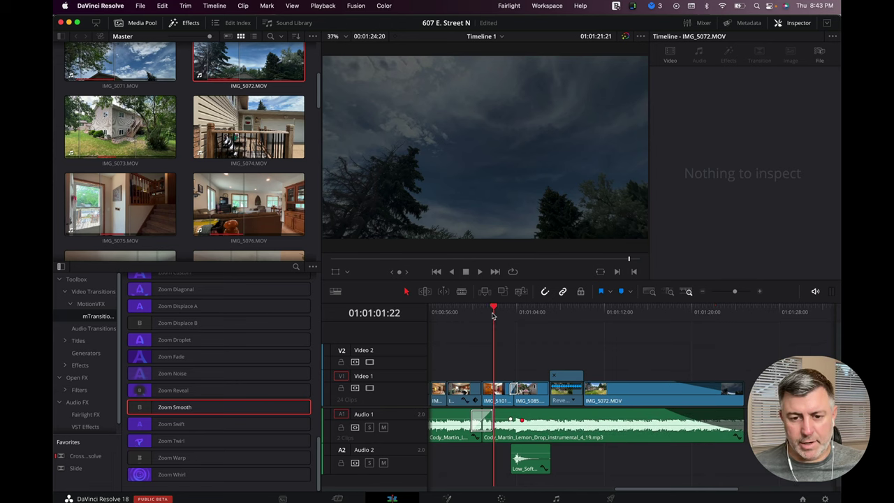
key("space")
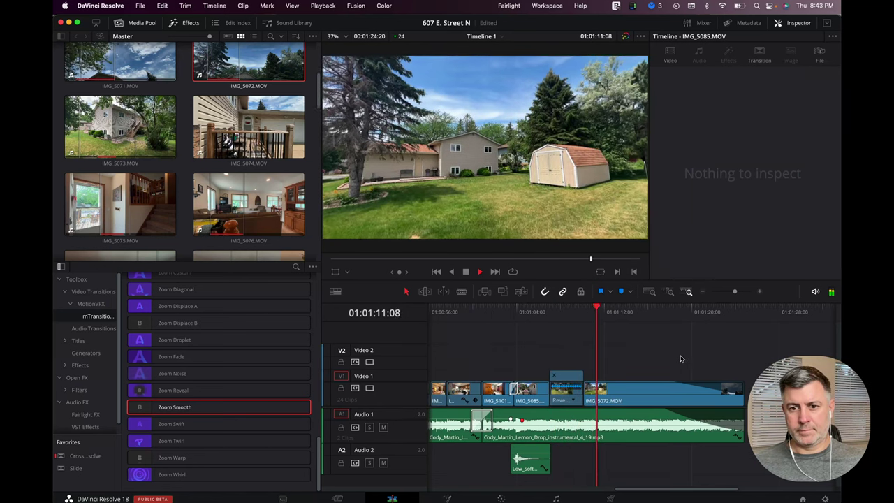
- Scale IMG_5072 to 1.100 zoom and give it a slight pitch tilt
key("space")
scroll(680, 359, "left", 5)
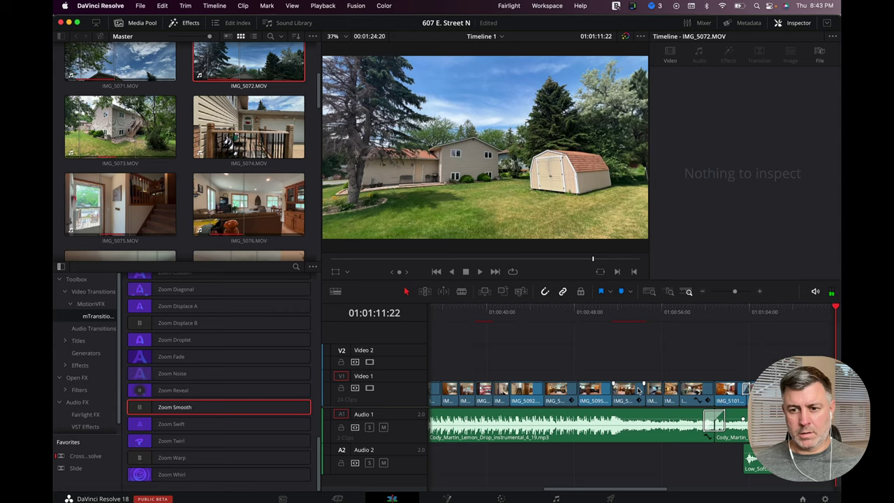
scroll(635, 363, "right", 5)
left_click_drag(617, 308, 610, 310)
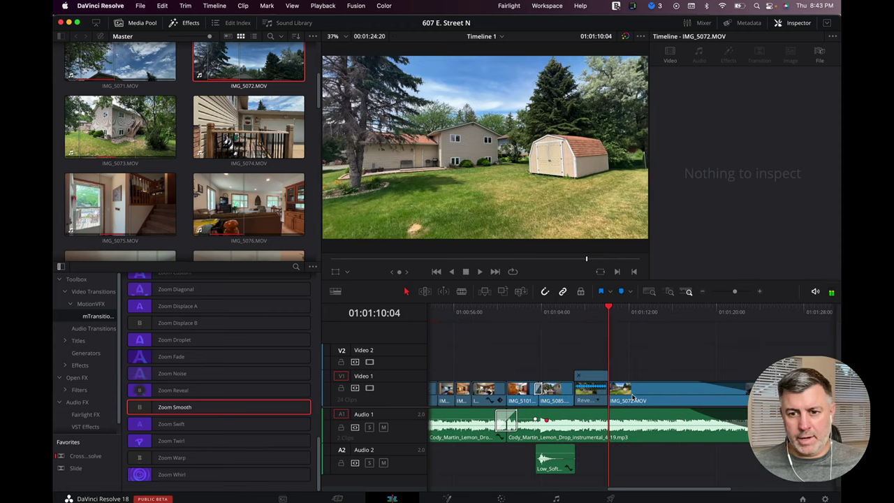
left_click(632, 396)
left_click_drag(733, 86, 738, 87)
left_click_drag(779, 131, 804, 109)
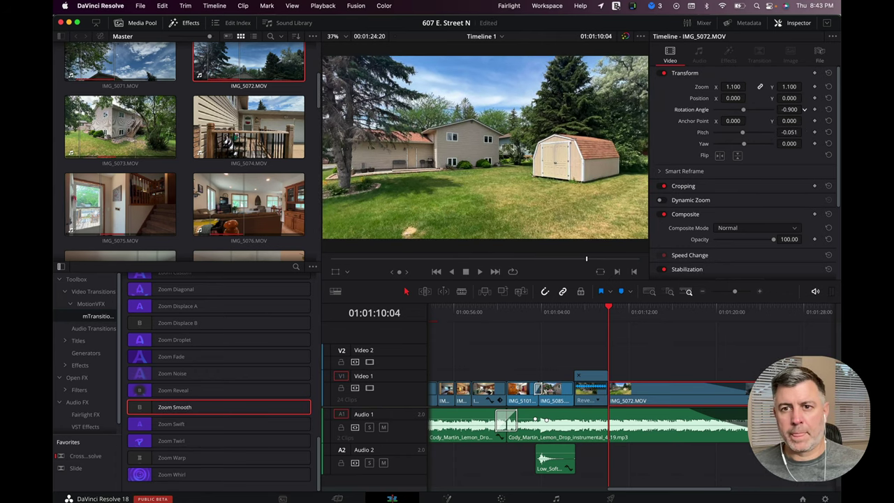
- Replay the opening of the edit, then go to the Deliver page
scroll(683, 335, "left", 15)
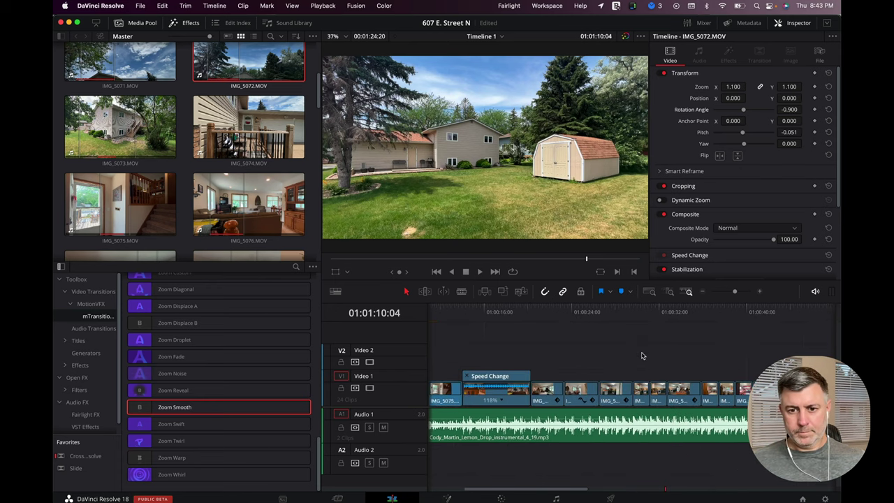
left_click(529, 311)
key("space")
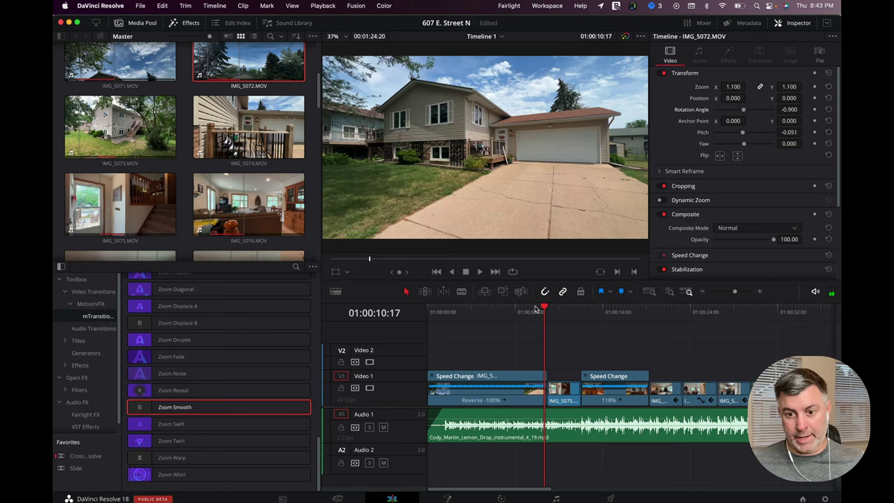
left_click(609, 498)
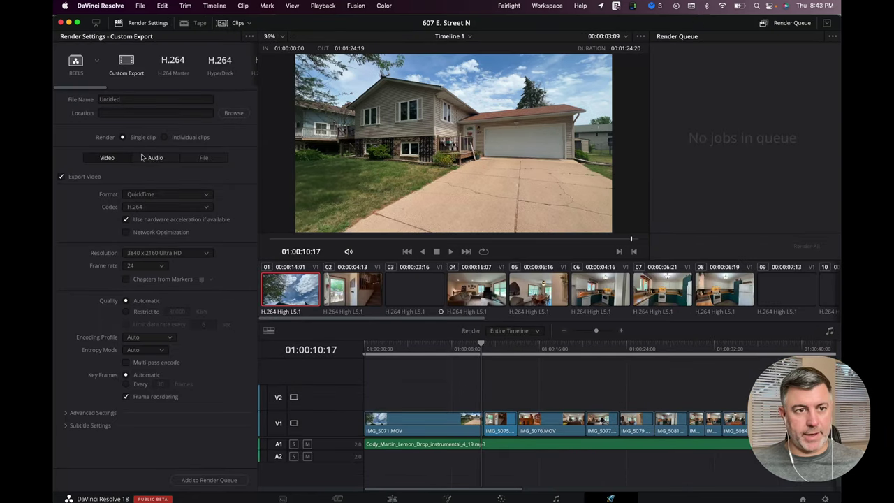
- Name the output file after the property and set MP4 format at 1920 x 1080 HD
left_click(137, 98)
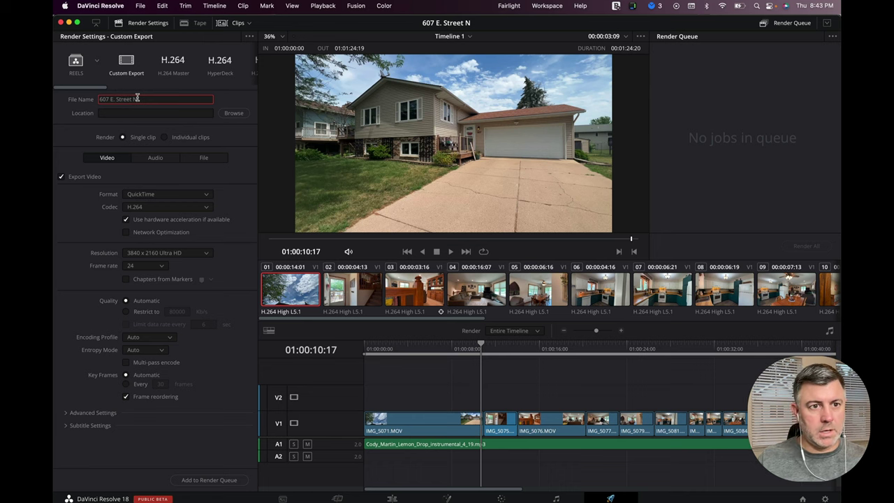
left_click(93, 61)
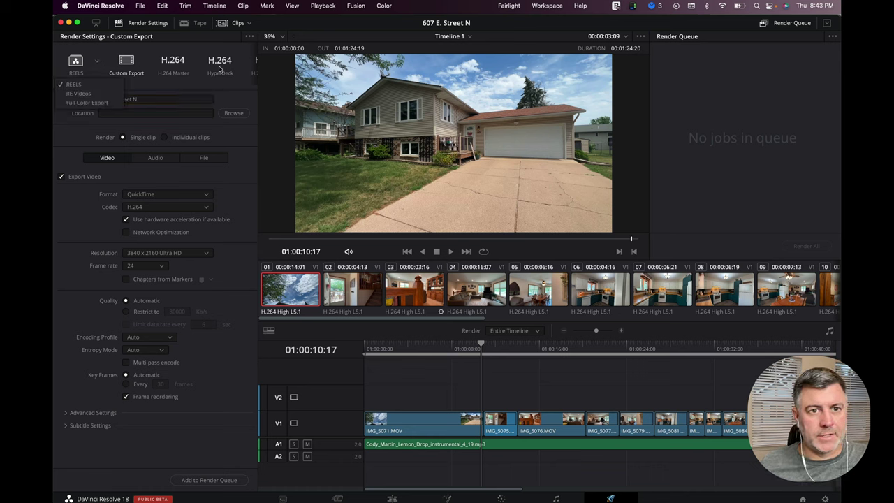
scroll(196, 53, "right", 10)
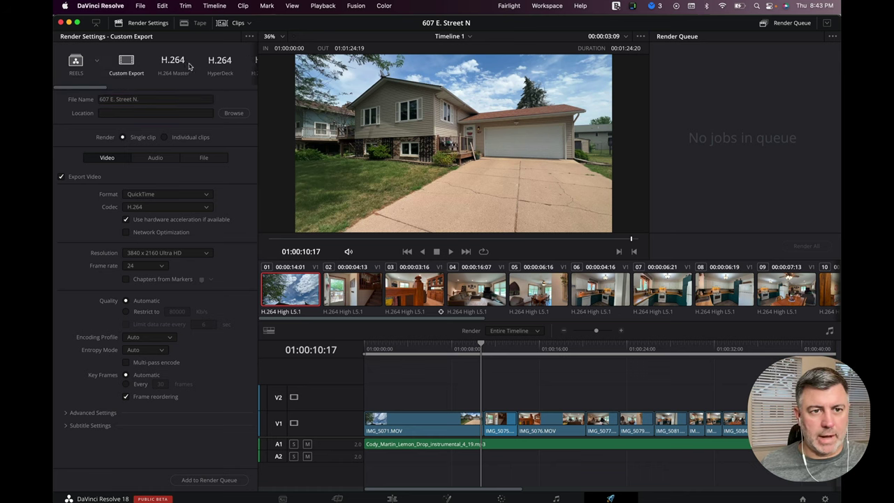
scroll(126, 66, "left", 10)
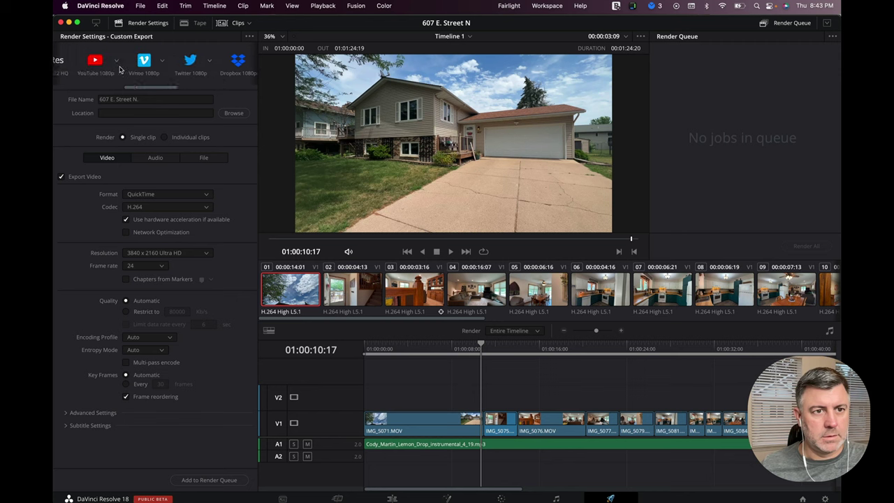
left_click(201, 198)
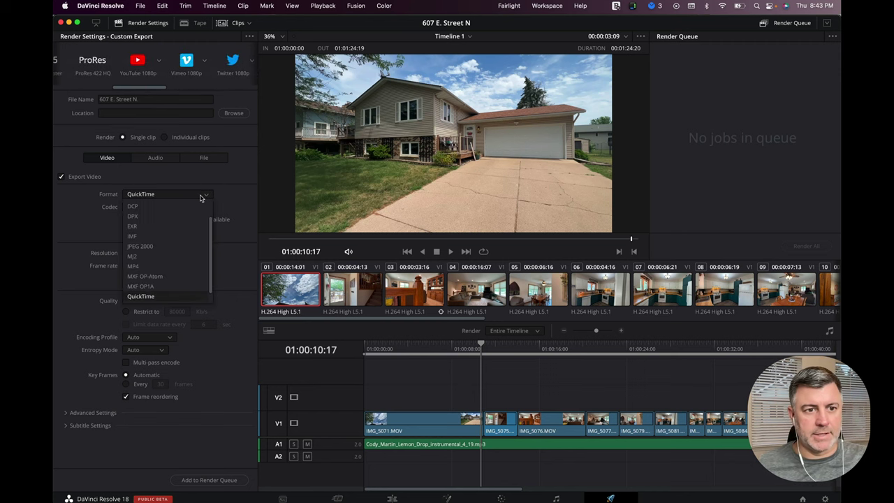
left_click(133, 266)
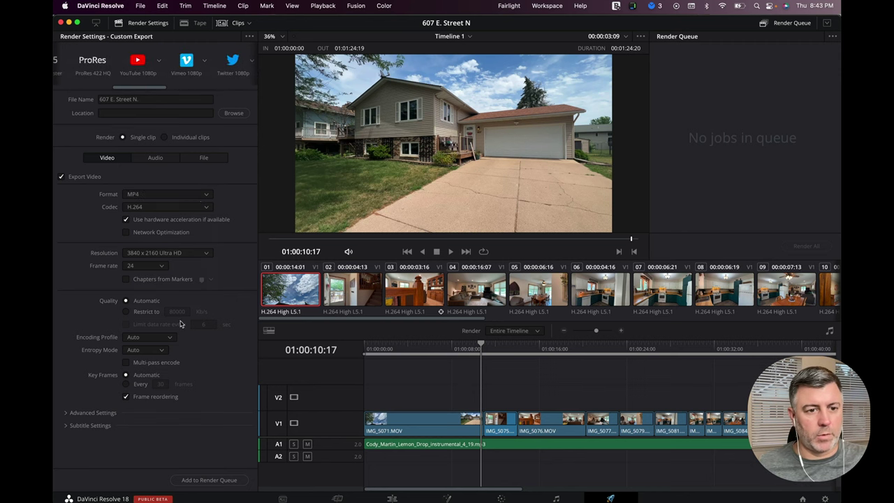
left_click(188, 257)
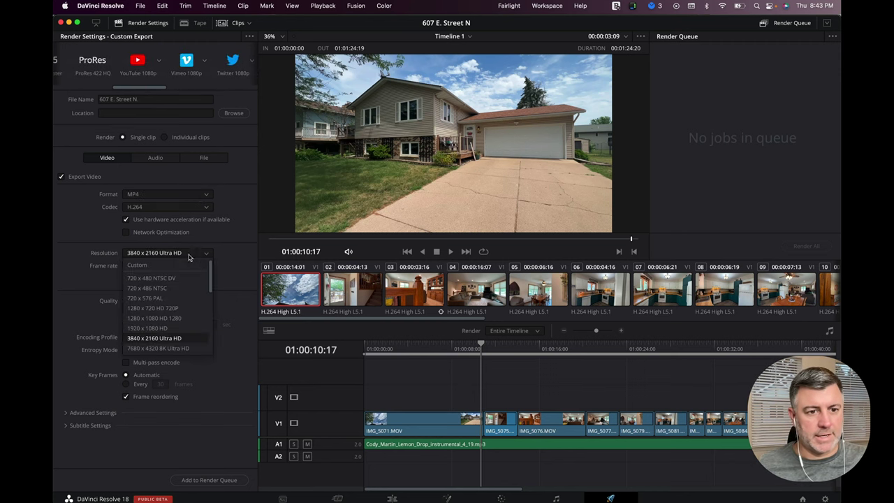
left_click(167, 328)
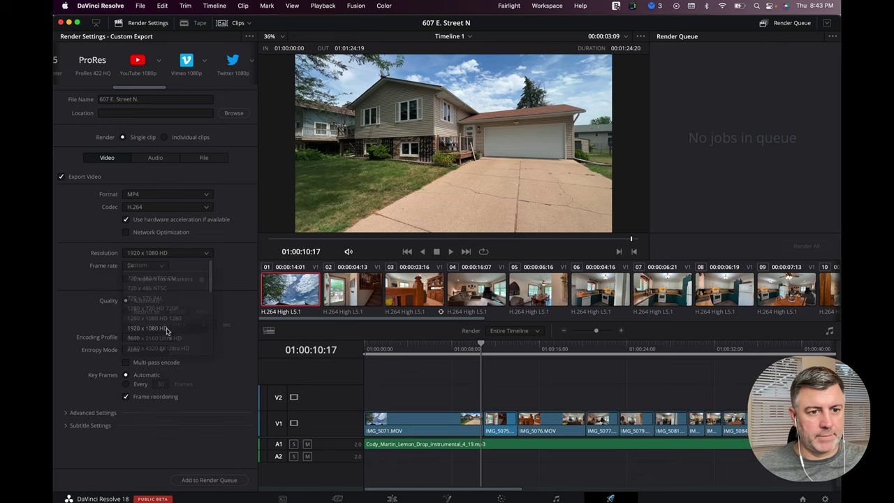
- Queue the render job into the TO DELIVER folder and start rendering
left_click(207, 480)
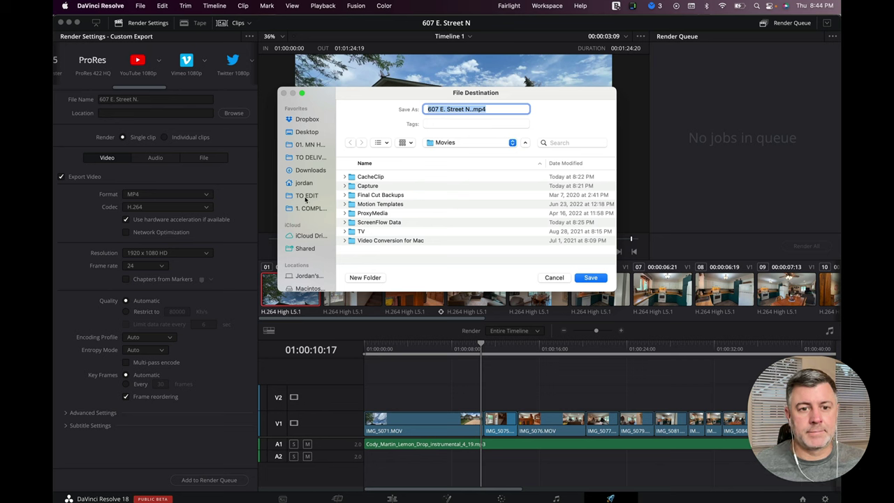
left_click(308, 157)
key("Return")
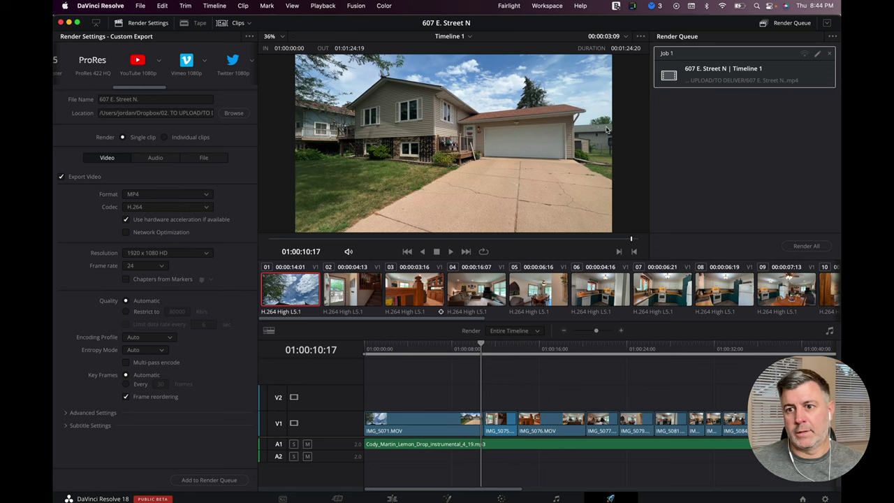
left_click(800, 247)
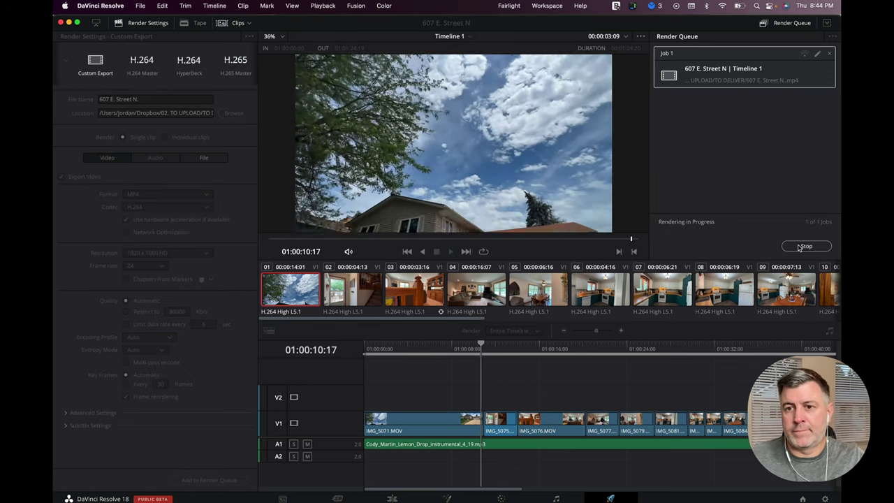
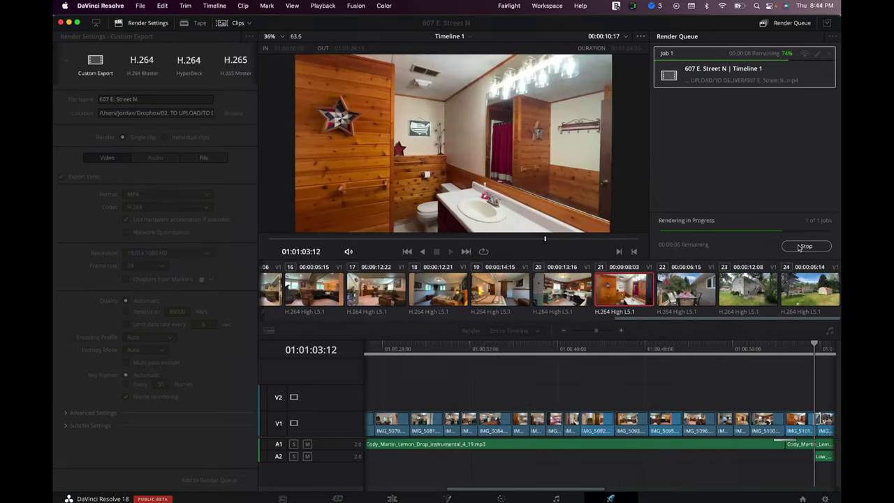
- Wait for the 607 E. Street N render job to finish exporting the MP4
mouse_move(579, 497)
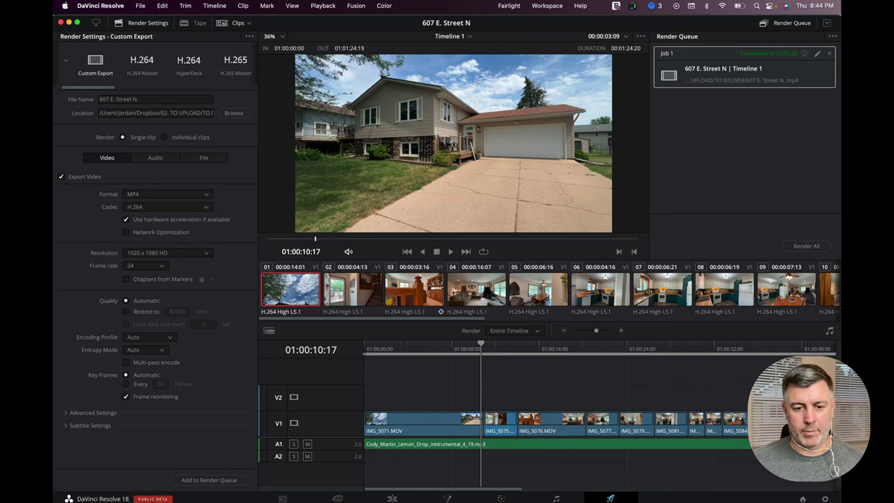
mouse_move(519, 498)
left_click(163, 483)
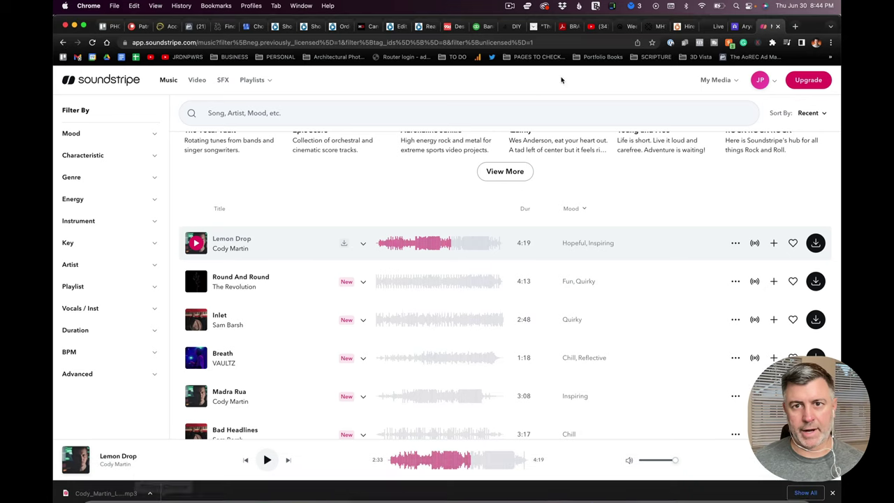
left_click(742, 26)
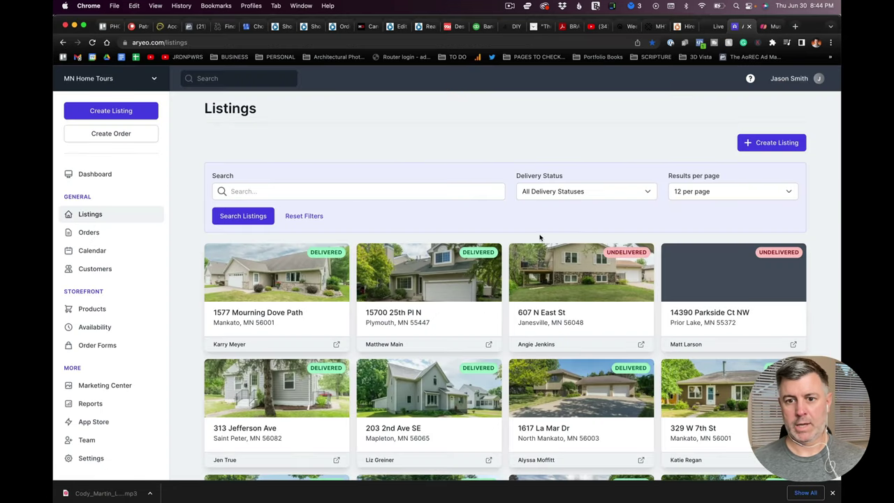
left_click(542, 253)
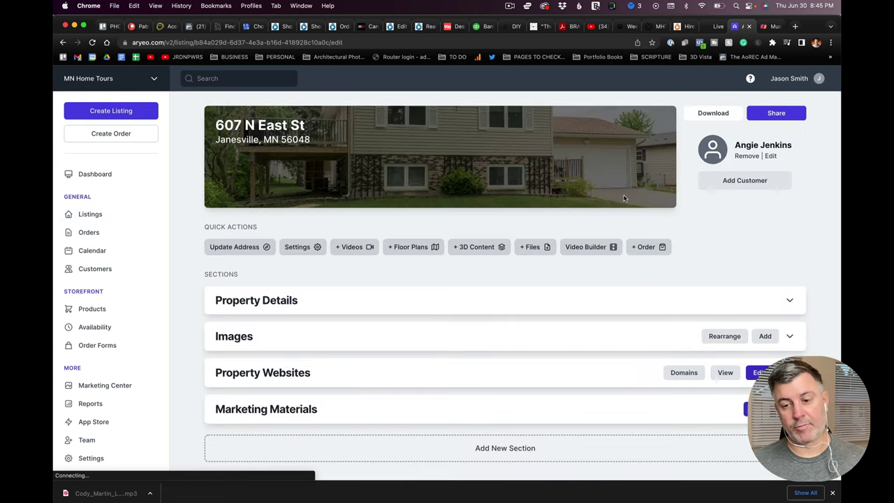
left_click(764, 336)
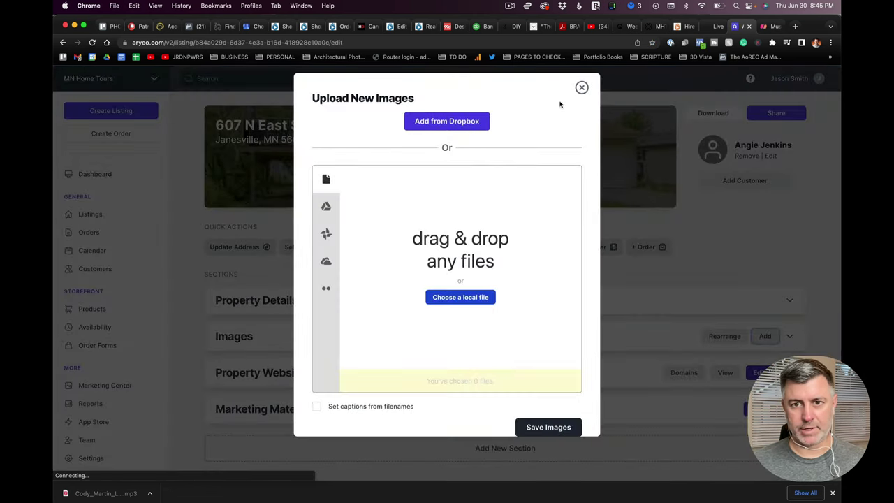
left_click(581, 87)
scroll(599, 313, "down", 1)
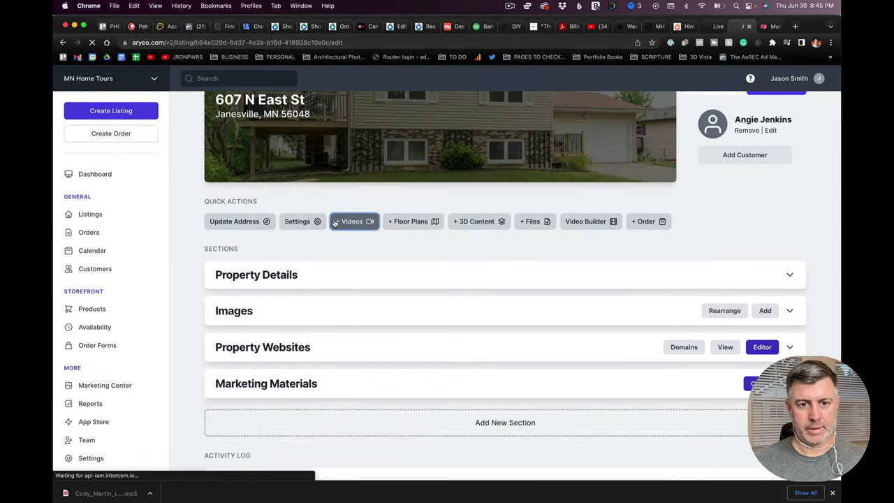
left_click(334, 222)
left_click(376, 202)
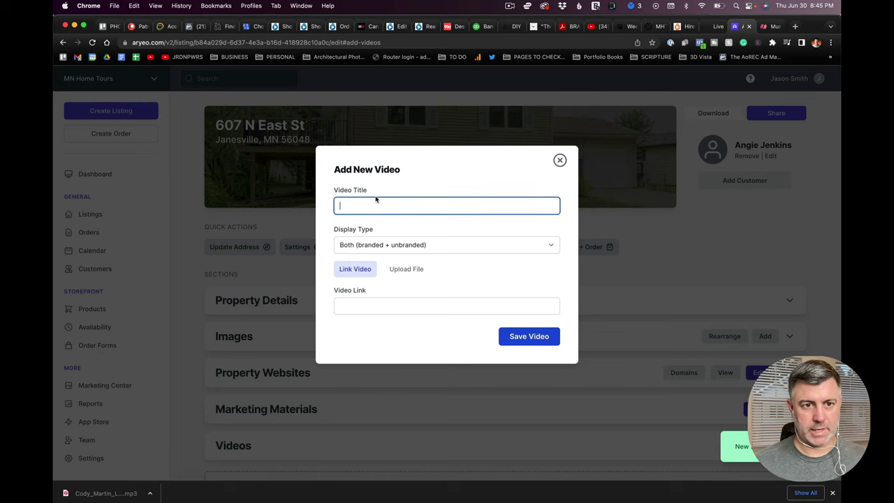
type("607 N. Eas")
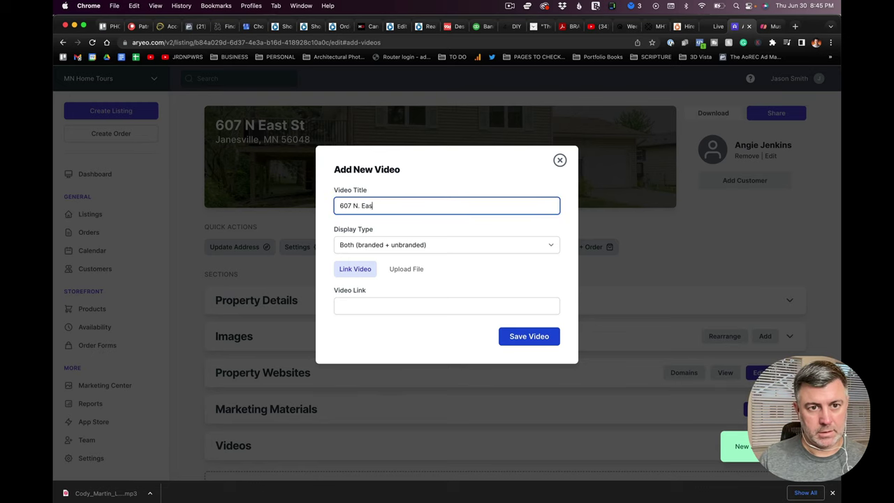
type("t St")
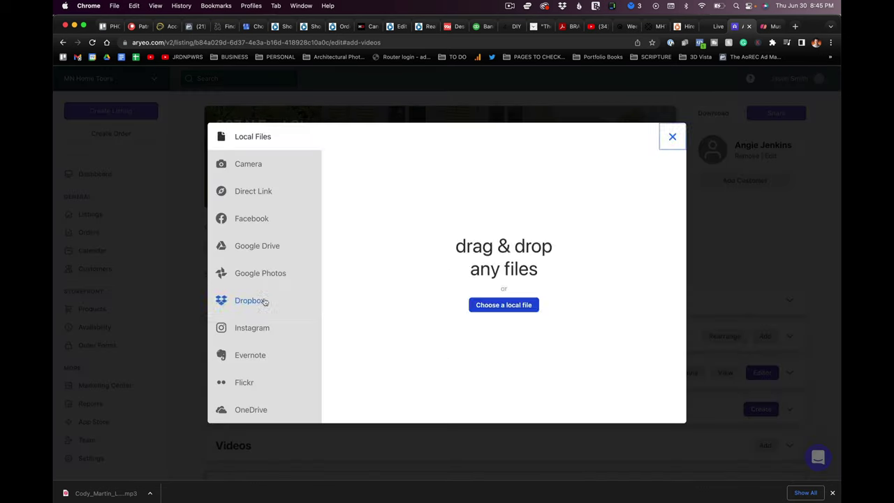
left_click(250, 301)
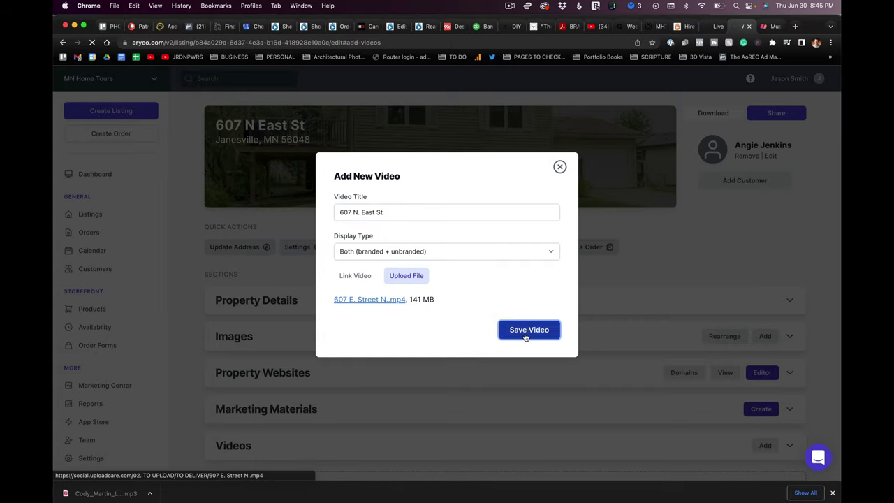
left_click(525, 329)
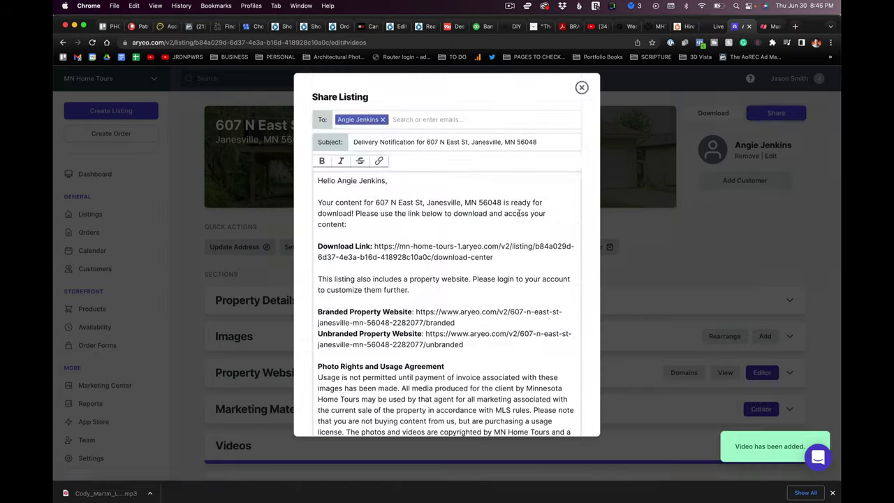